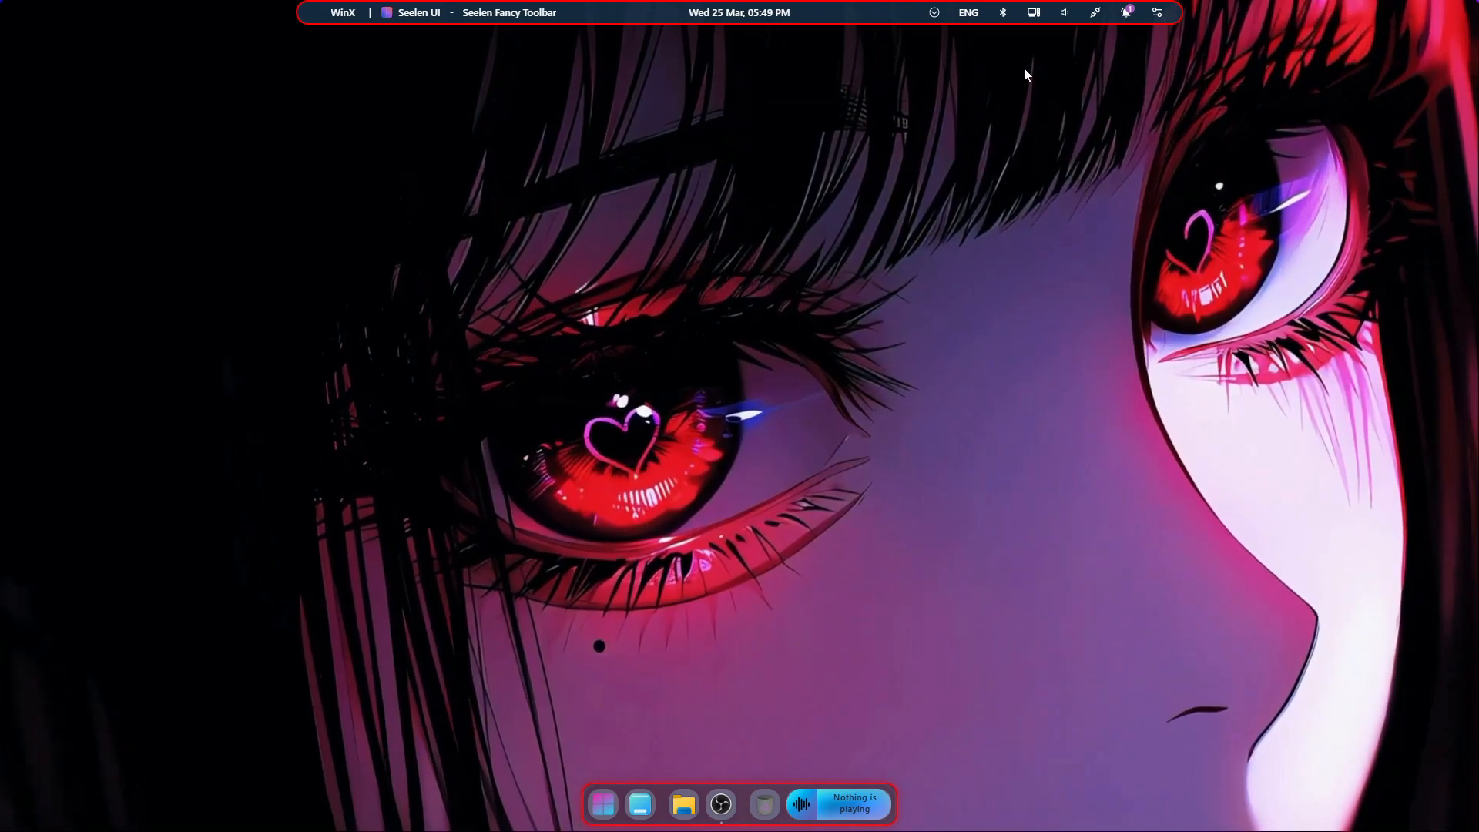
# Switch Wi-Fi on and back off, and do the same with Bluetooth, from the desktop toolbar's popups.
pyautogui.click(1031, 16)
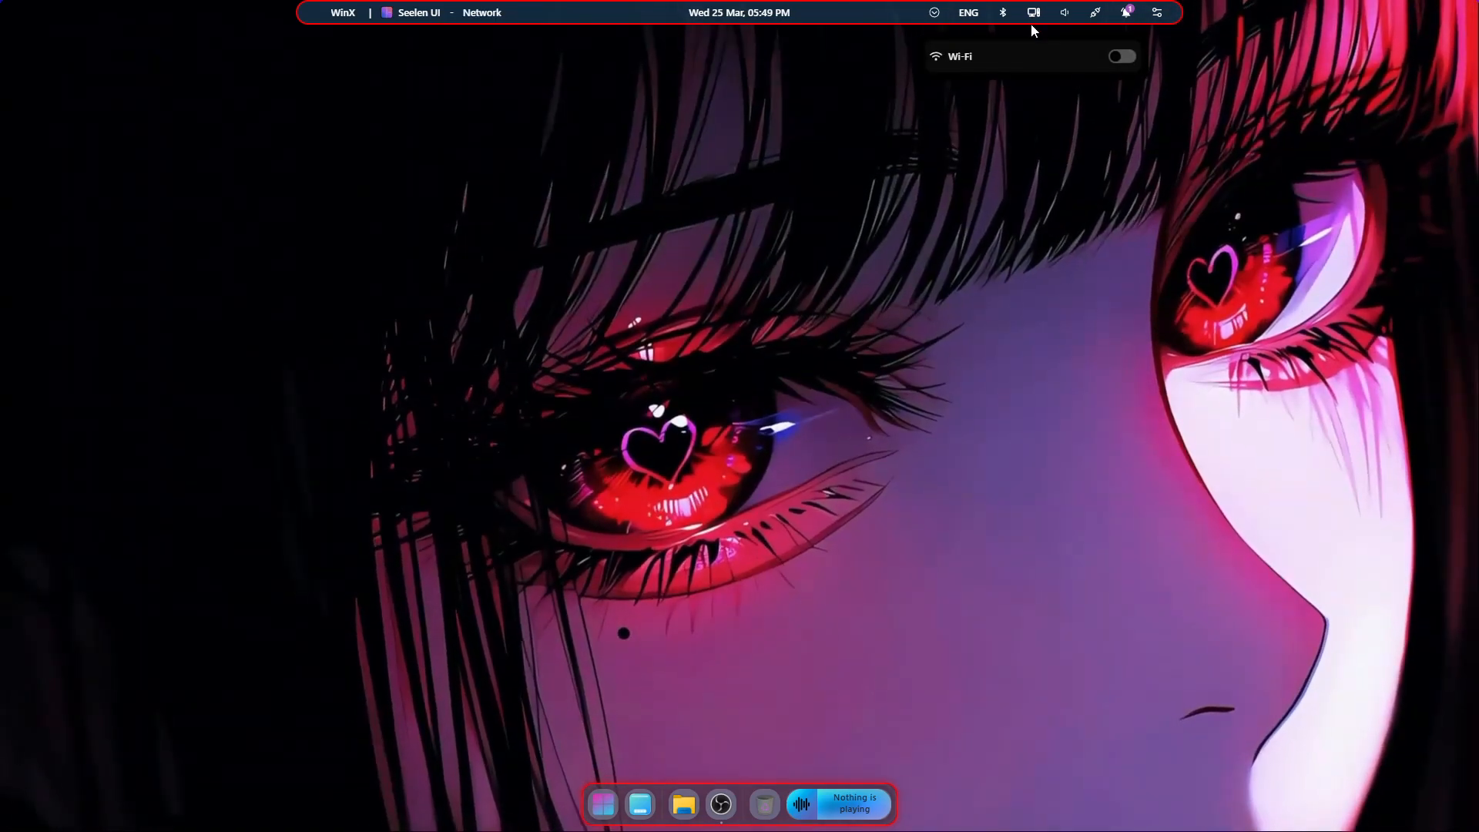
pyautogui.click(1121, 56)
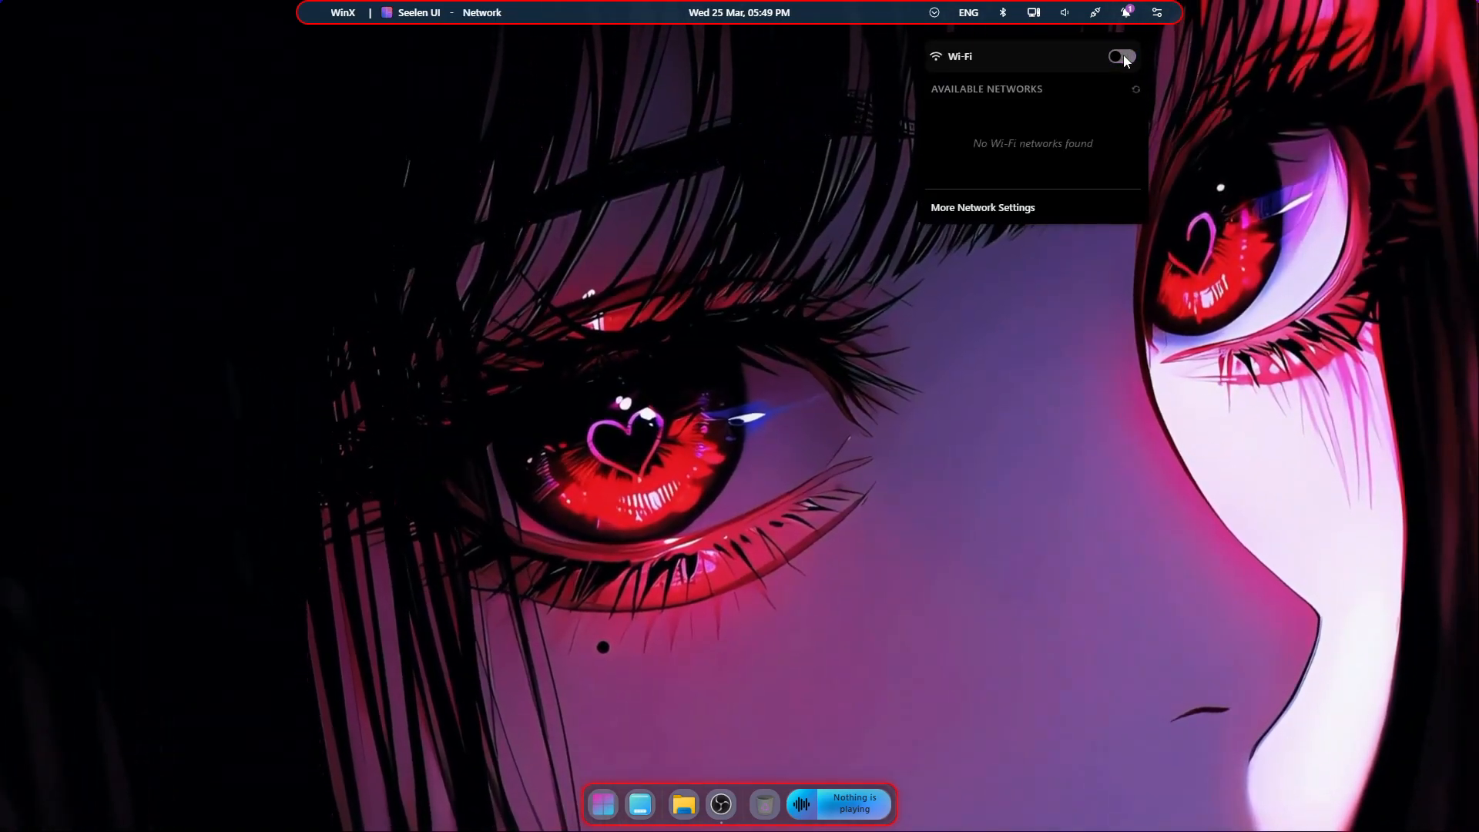
pyautogui.click(1121, 56)
pyautogui.click(1001, 14)
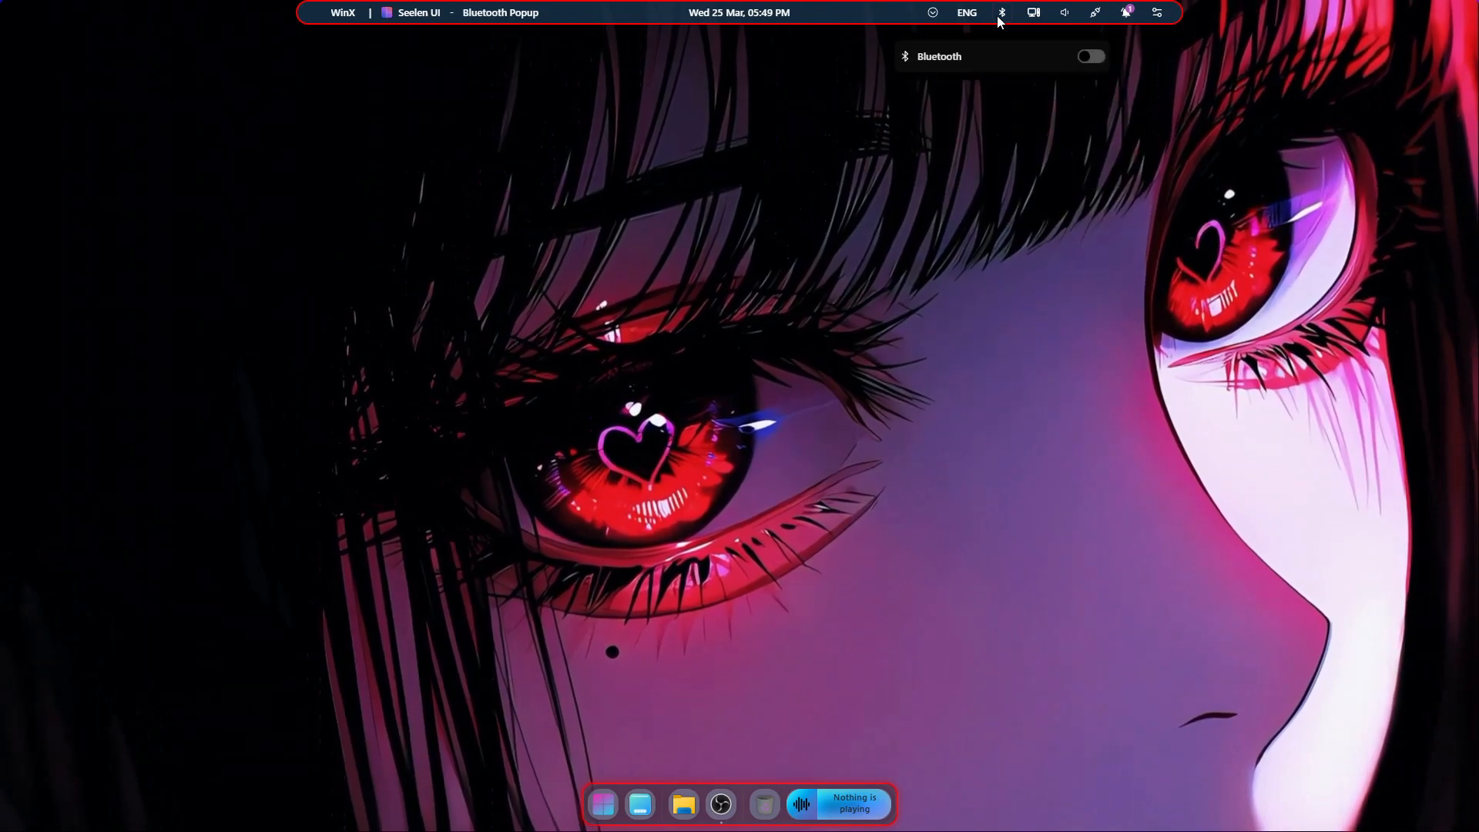
pyautogui.click(1097, 57)
pyautogui.click(1097, 57)
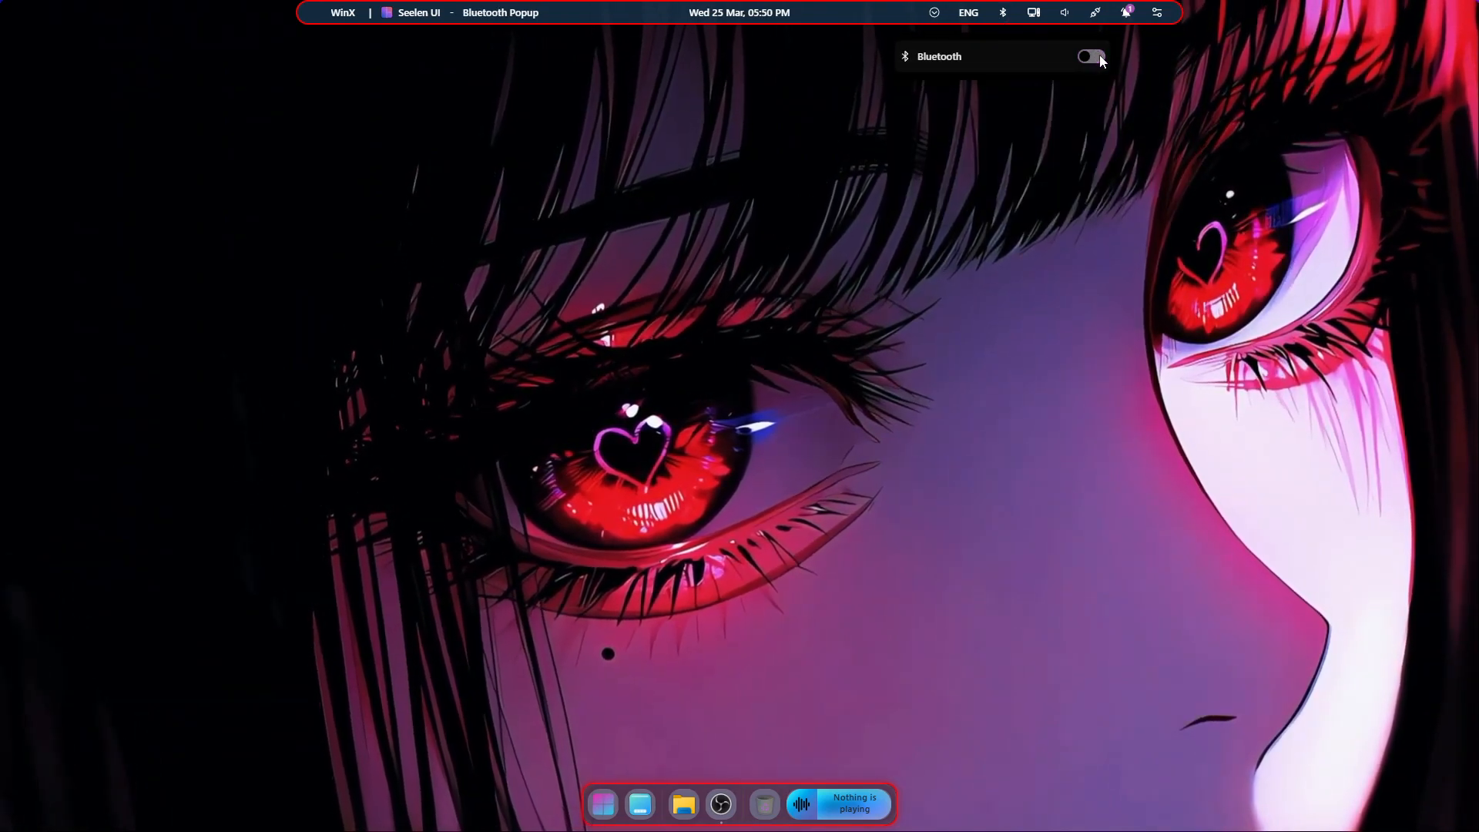
# Adjust the multimedia volume to about a quarter of its range and dismiss the volume popup.
pyautogui.click(1062, 14)
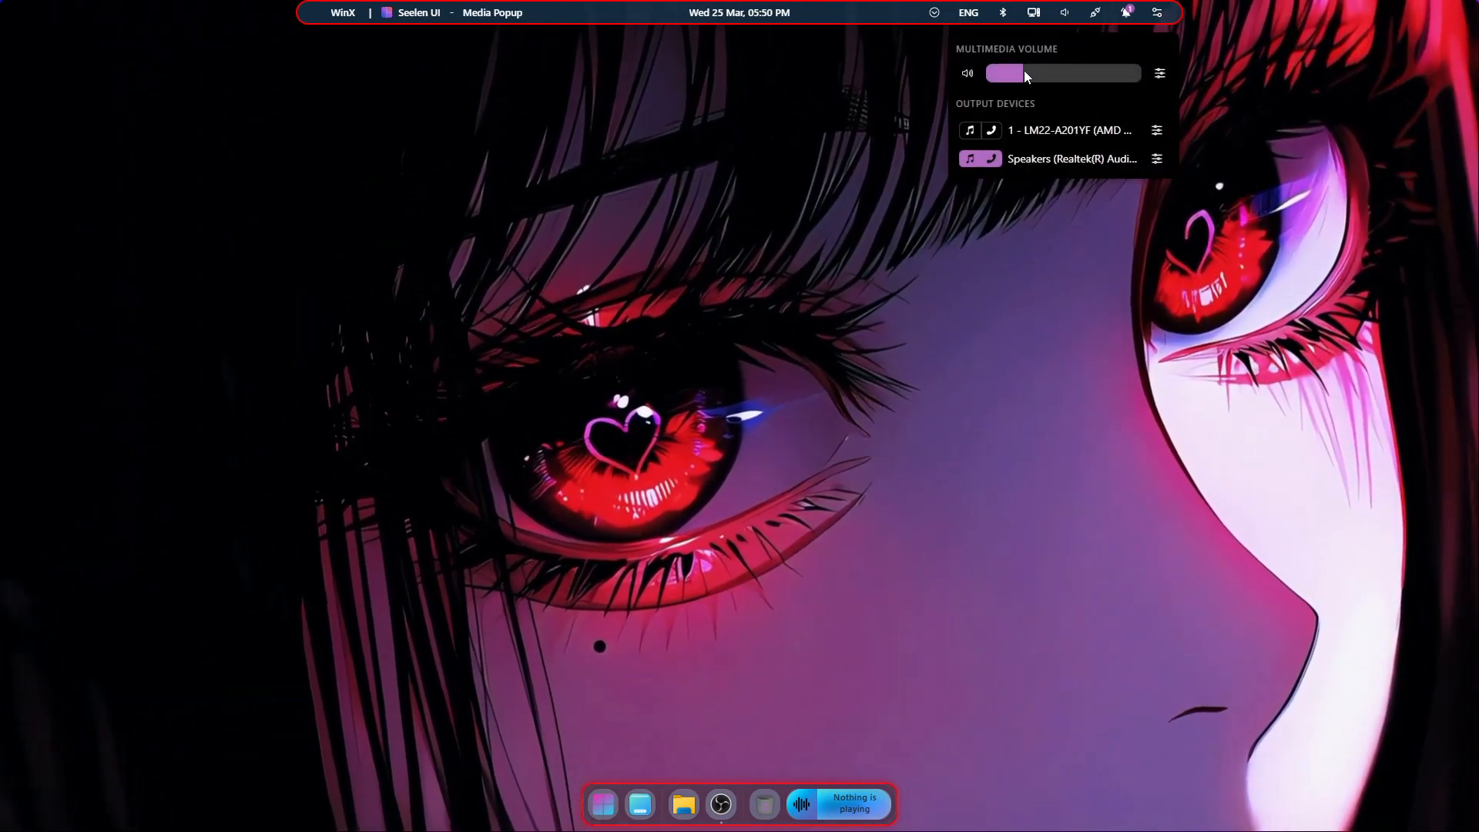
pyautogui.moveTo(1034, 71)
pyautogui.mouseDown()
pyautogui.moveTo(1051, 73)
pyautogui.moveTo(1026, 76)
pyautogui.mouseUp()
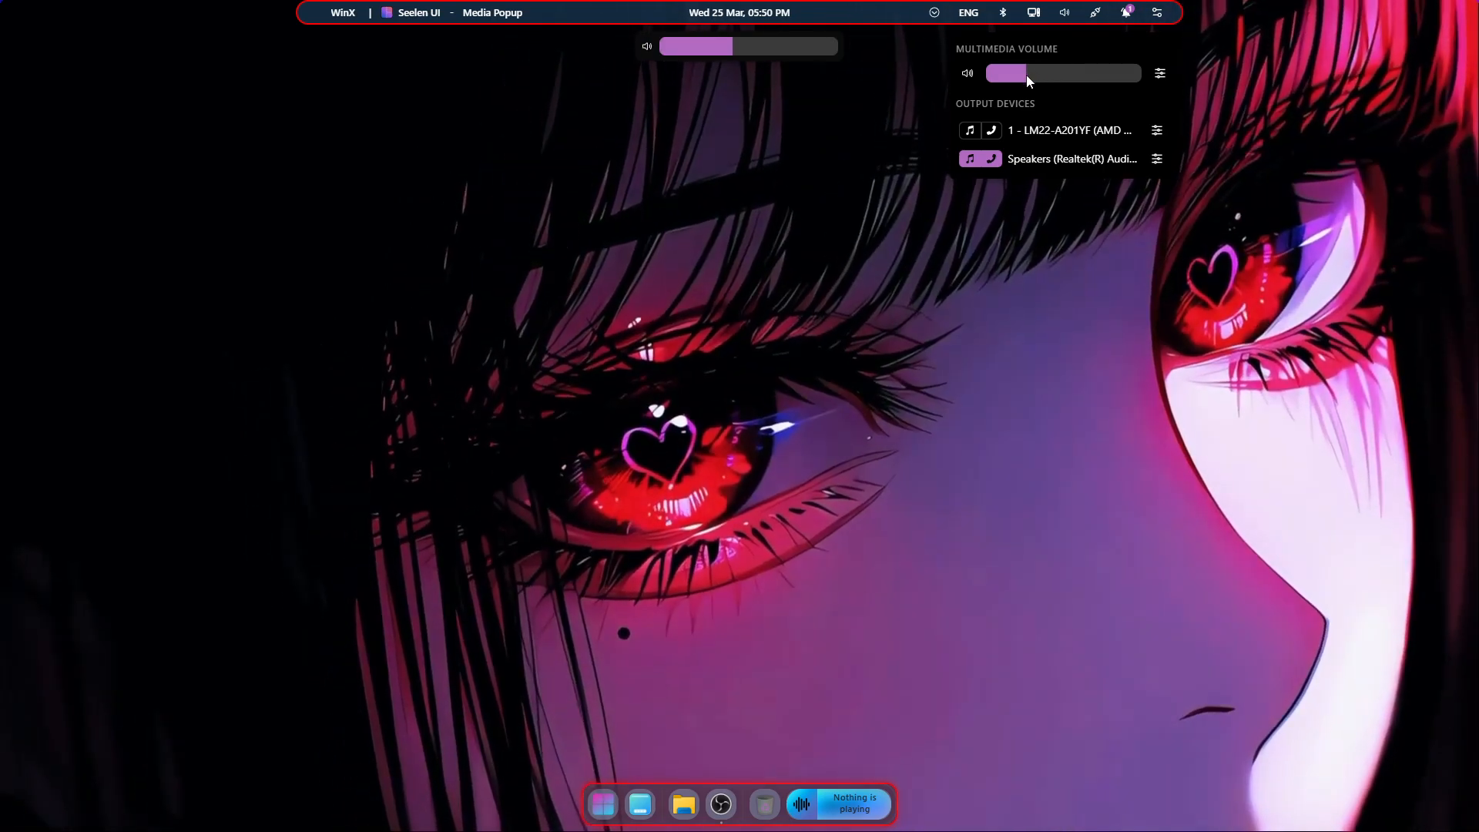
pyautogui.click(949, 228)
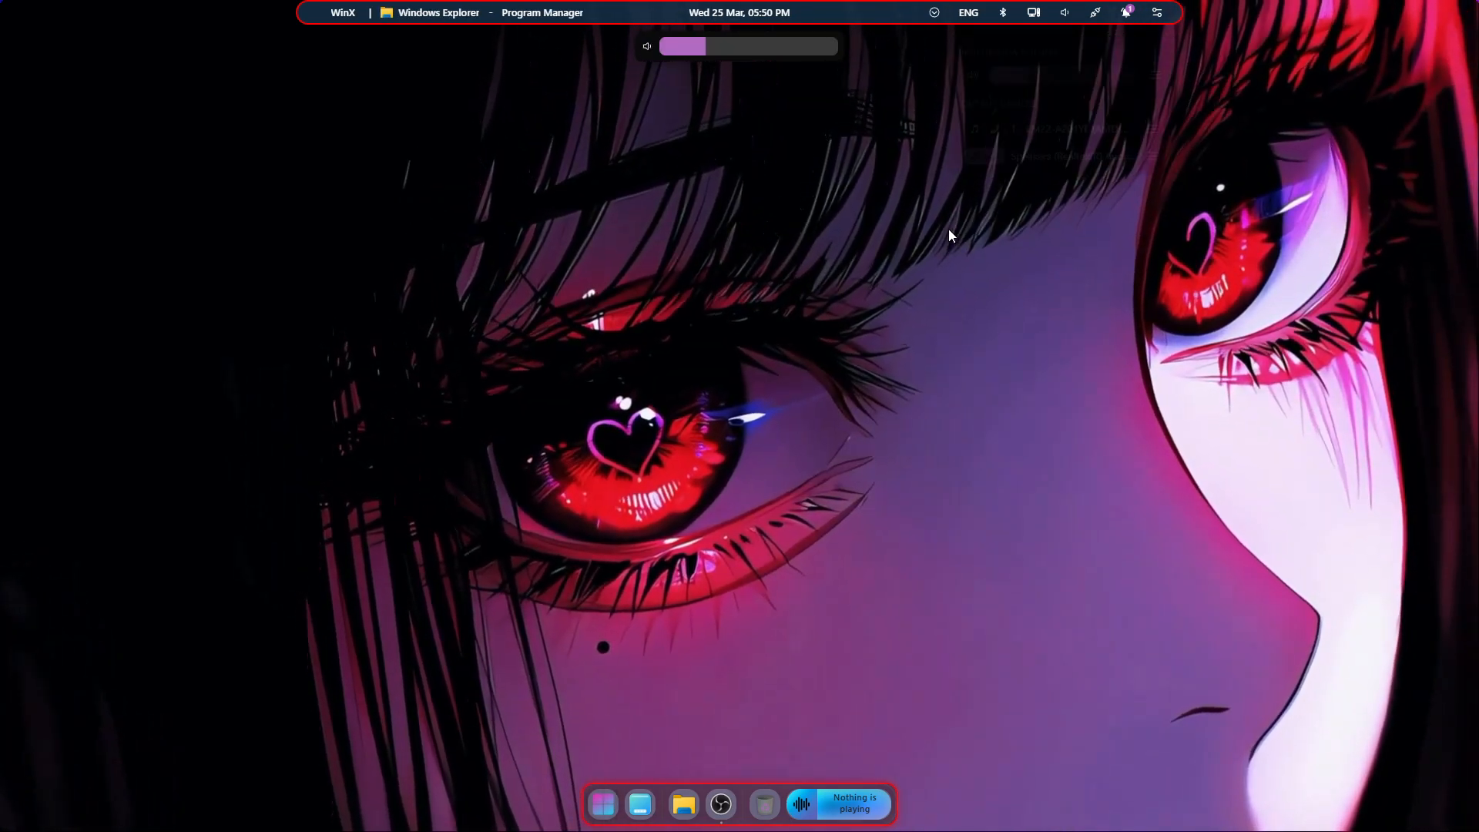
# View the quick settings, open the Seelen UI settings from there, and close the settings window again.
pyautogui.click(1157, 13)
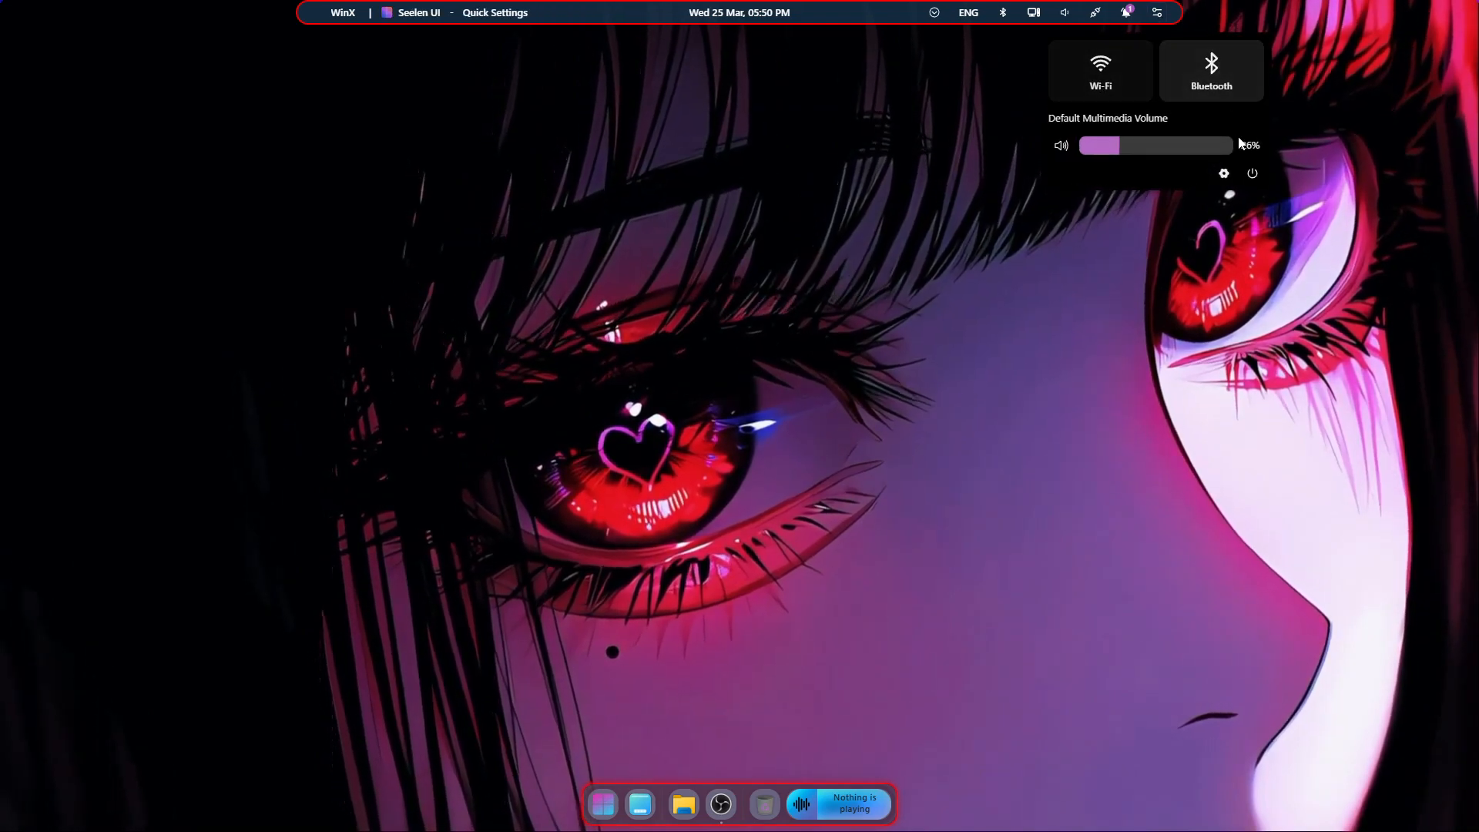
pyautogui.click(1223, 174)
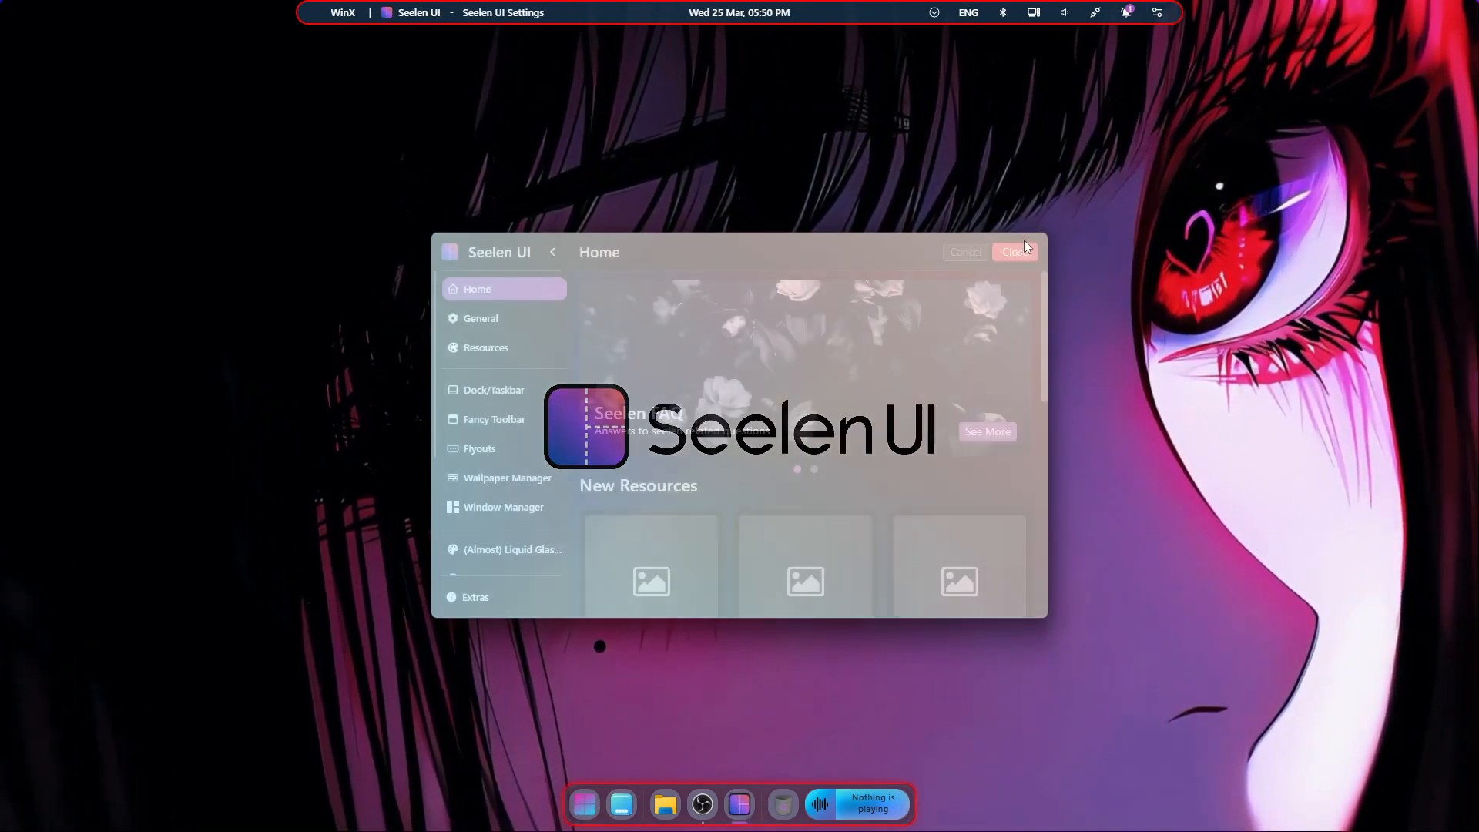
pyautogui.click(1018, 248)
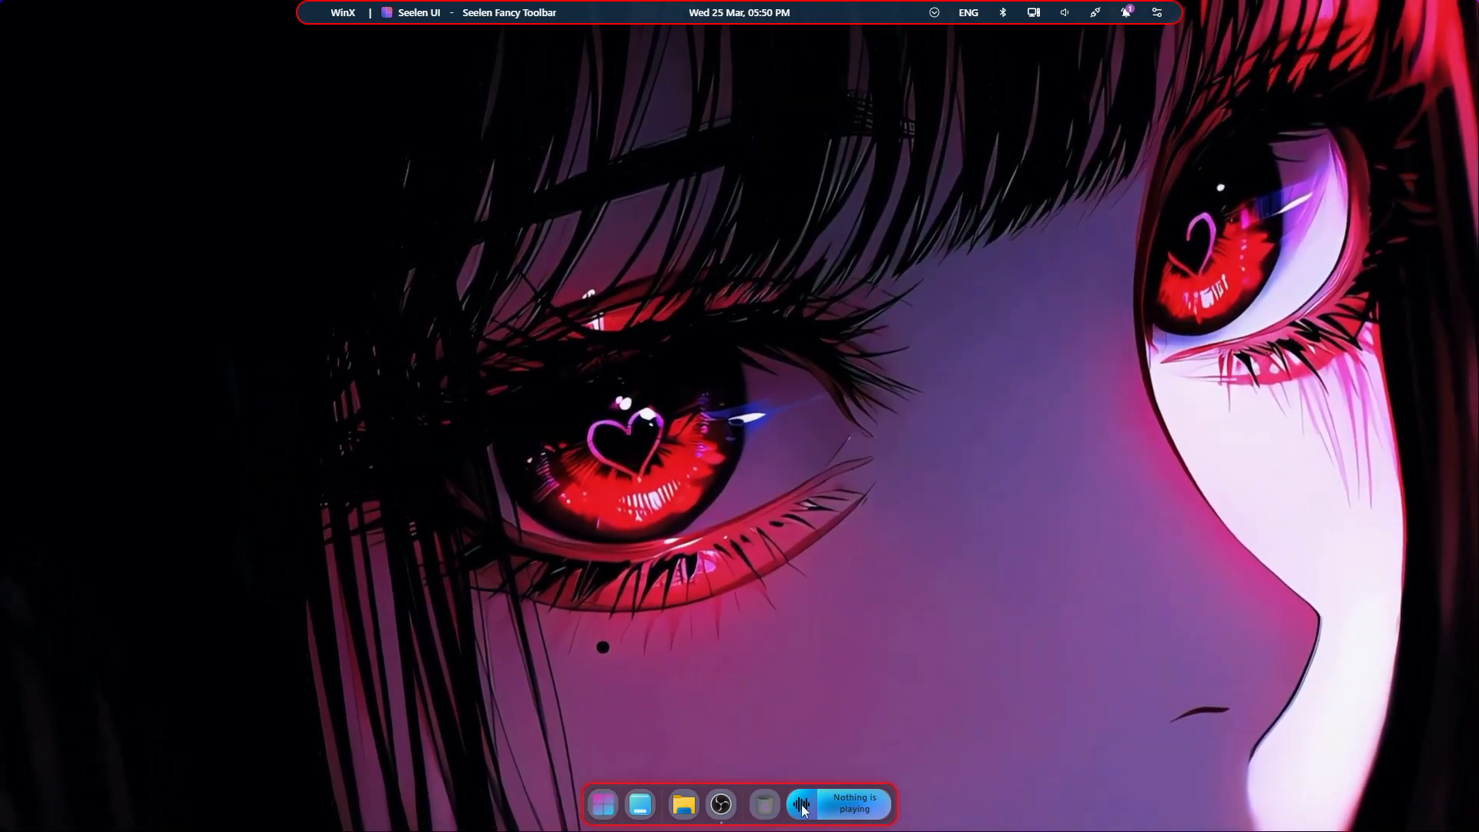
# Look through the apps menu's pinned and full application lists in both windowed and full-screen view.
pyautogui.click(603, 807)
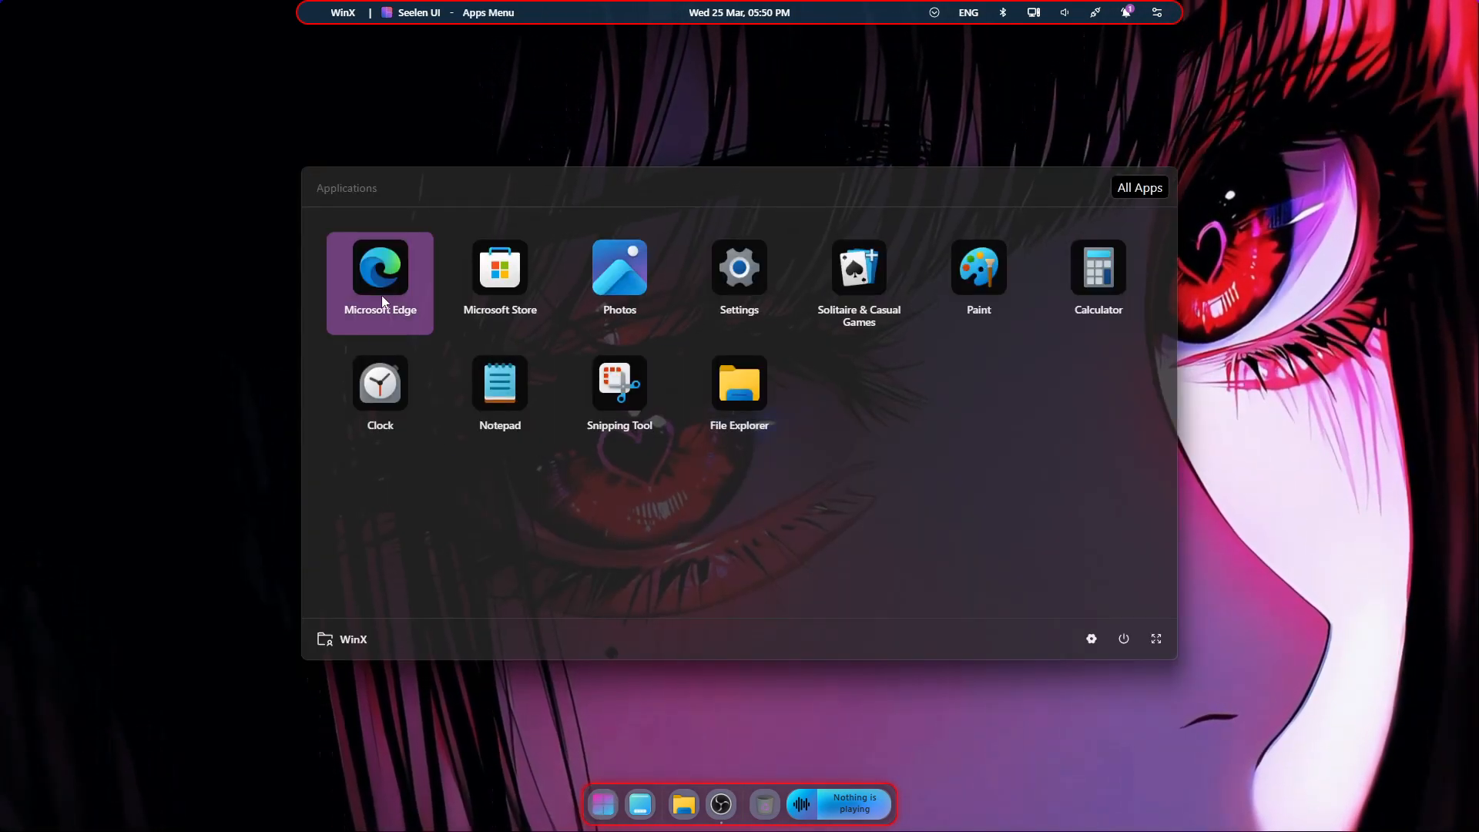
pyautogui.click(1115, 197)
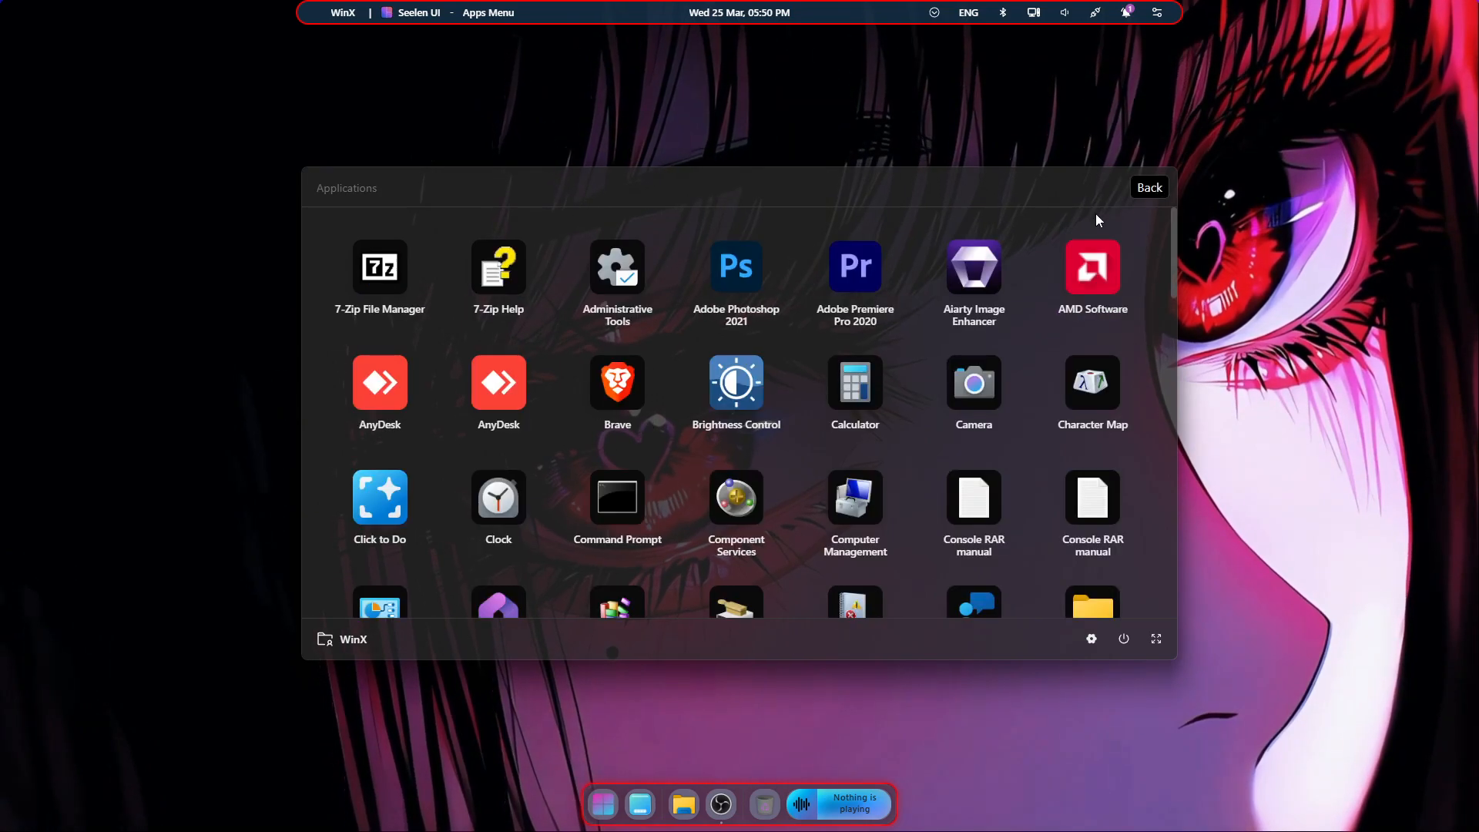
pyautogui.scroll(-2, 988, 540)
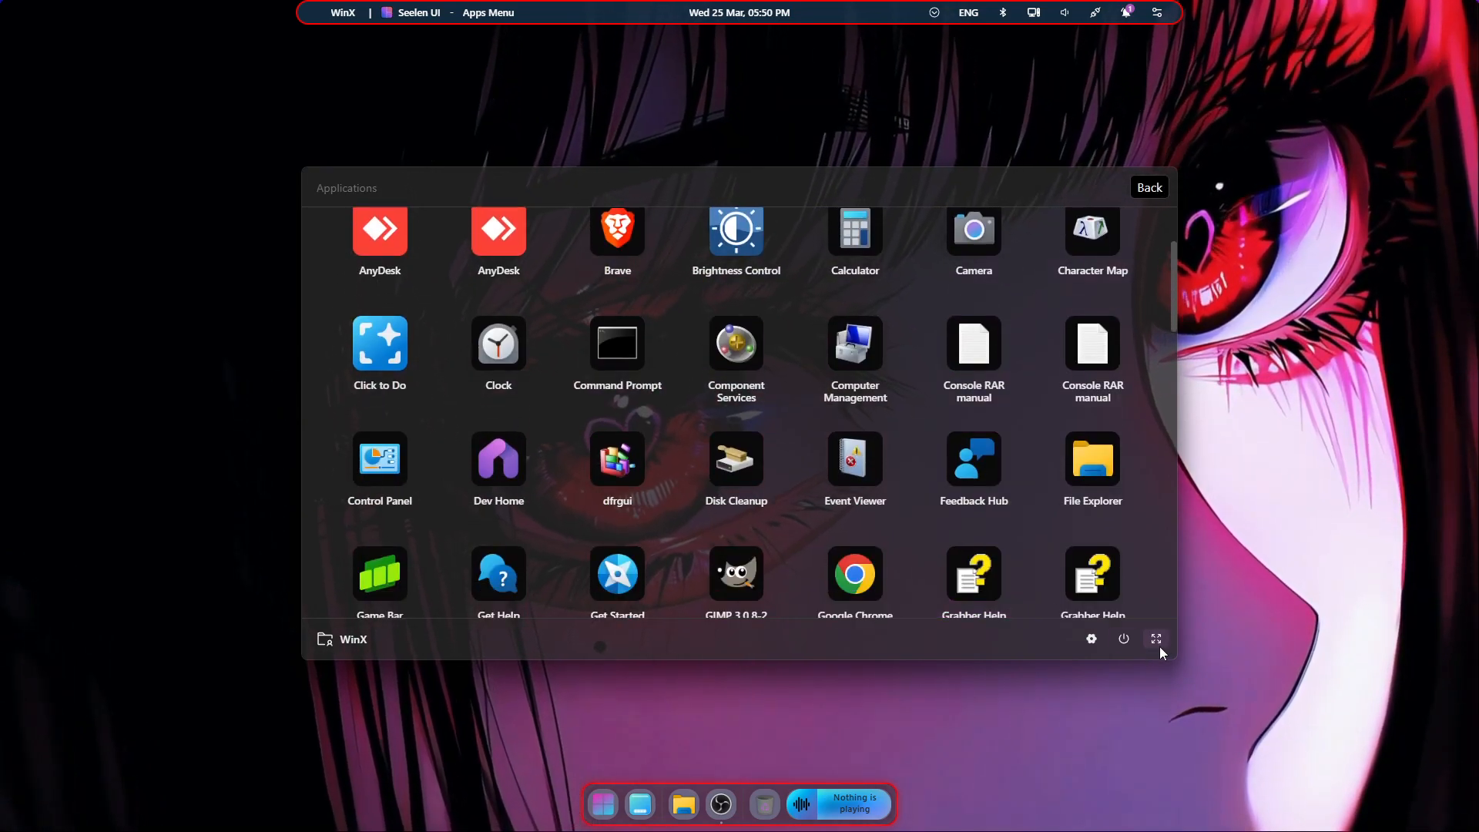
pyautogui.click(1157, 641)
pyautogui.scroll(-3, 617, 584)
pyautogui.scroll(3, 617, 584)
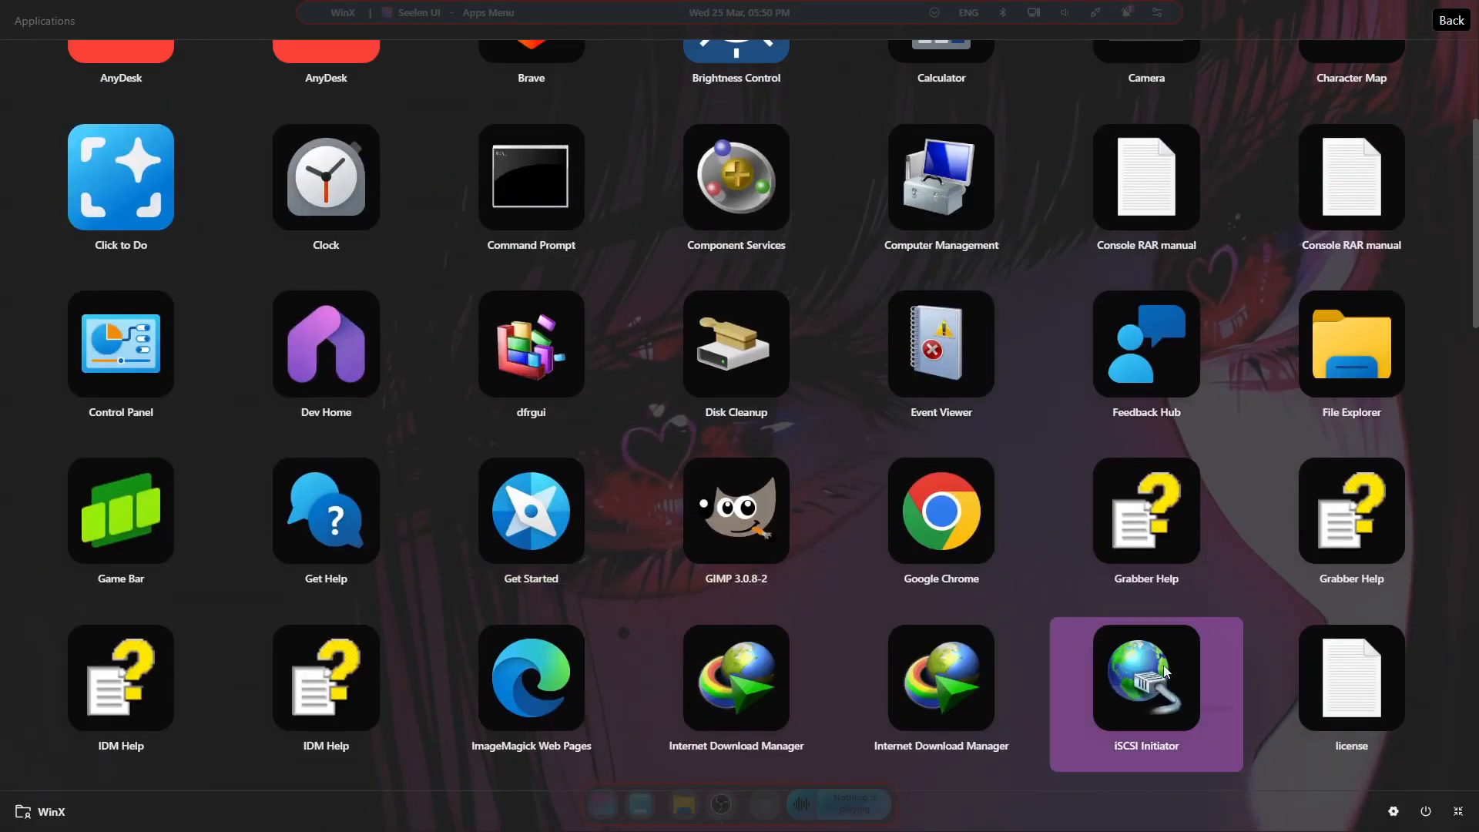
pyautogui.click(1458, 811)
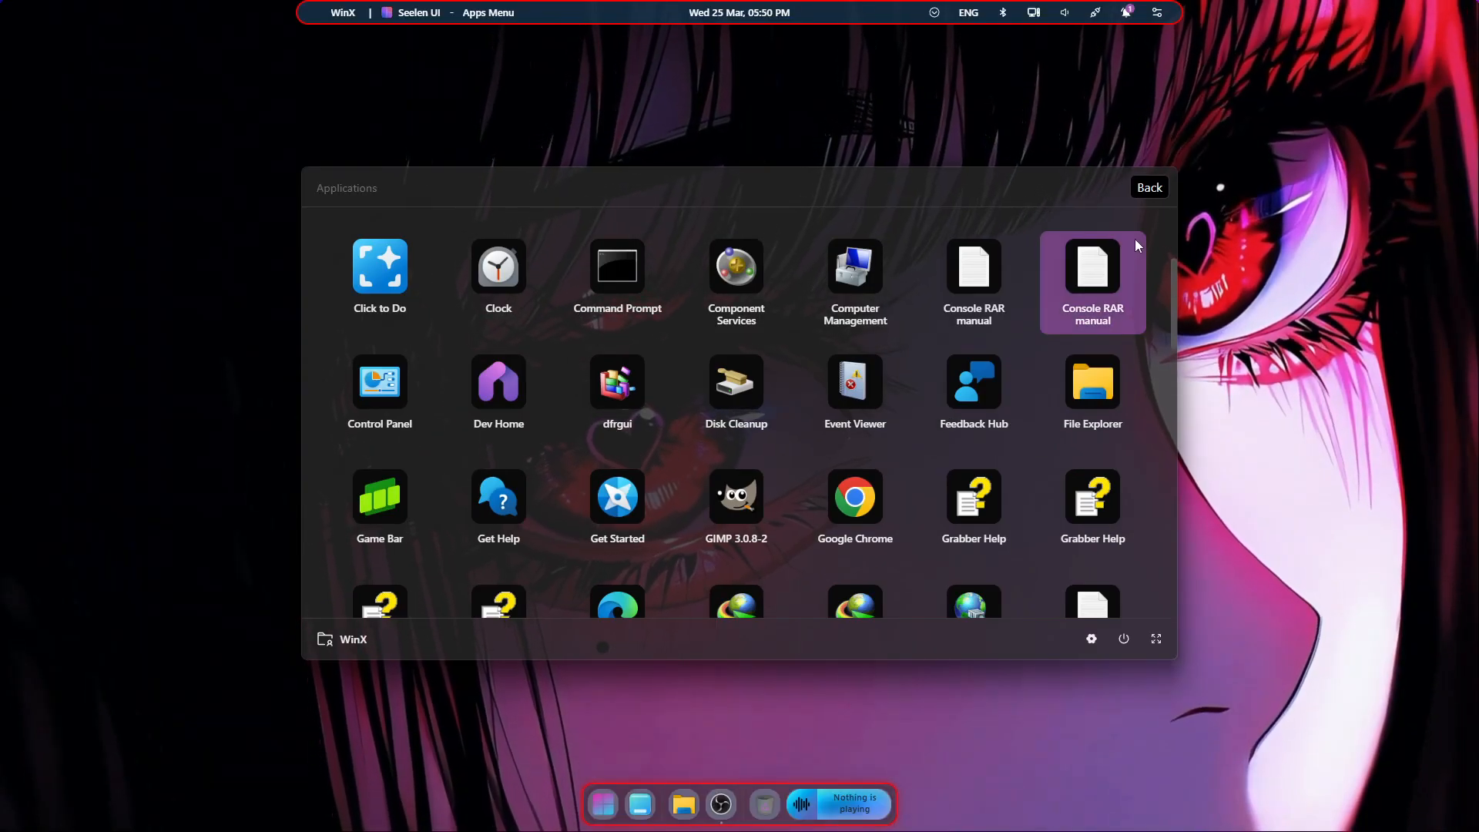
pyautogui.click(1147, 188)
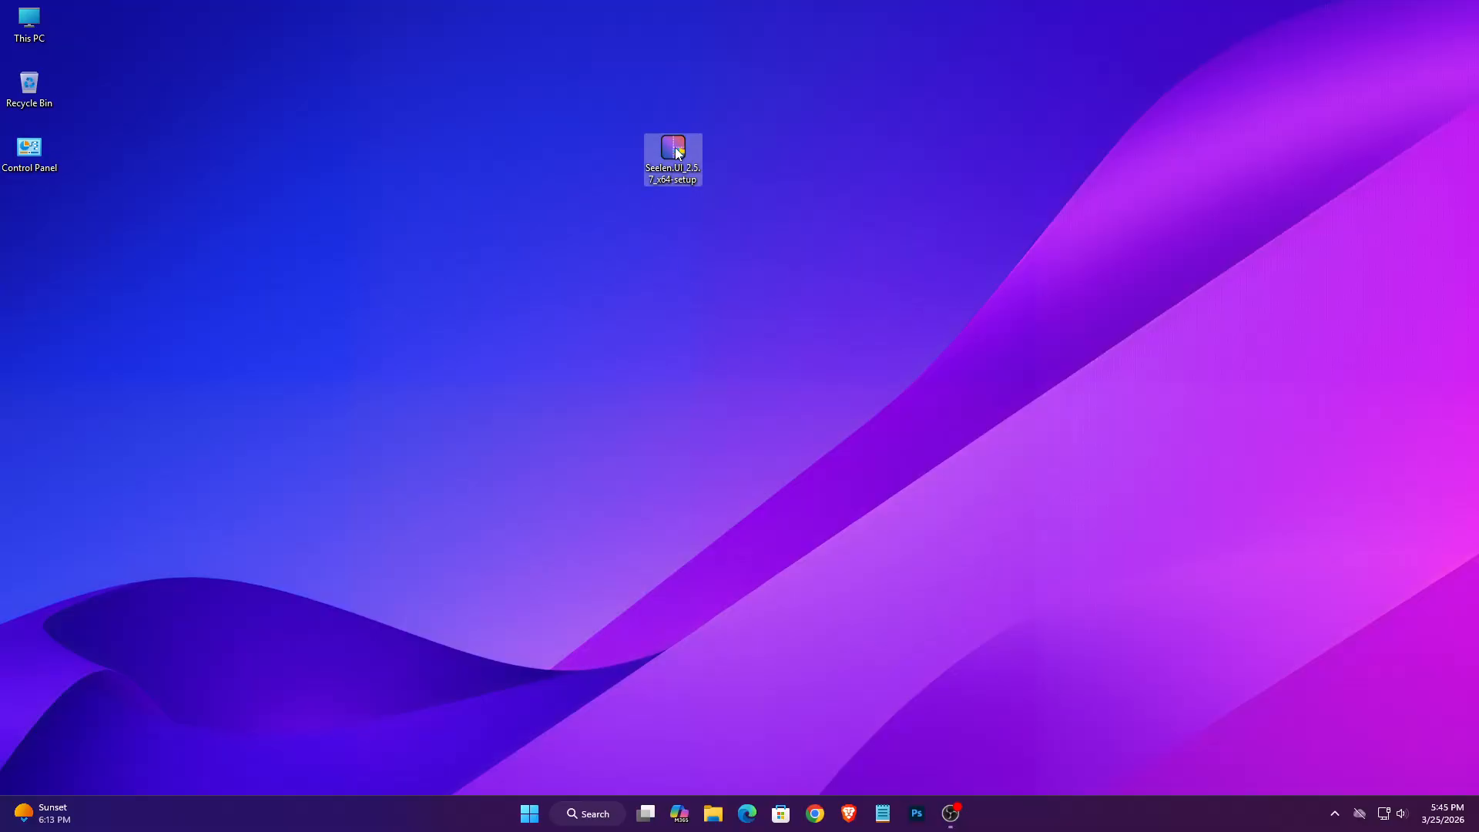
# Start the Seelen UI installer from the desktop, accept the license agreement and continue to the Start Menu folder choice.
pyautogui.doubleClick(674, 150)
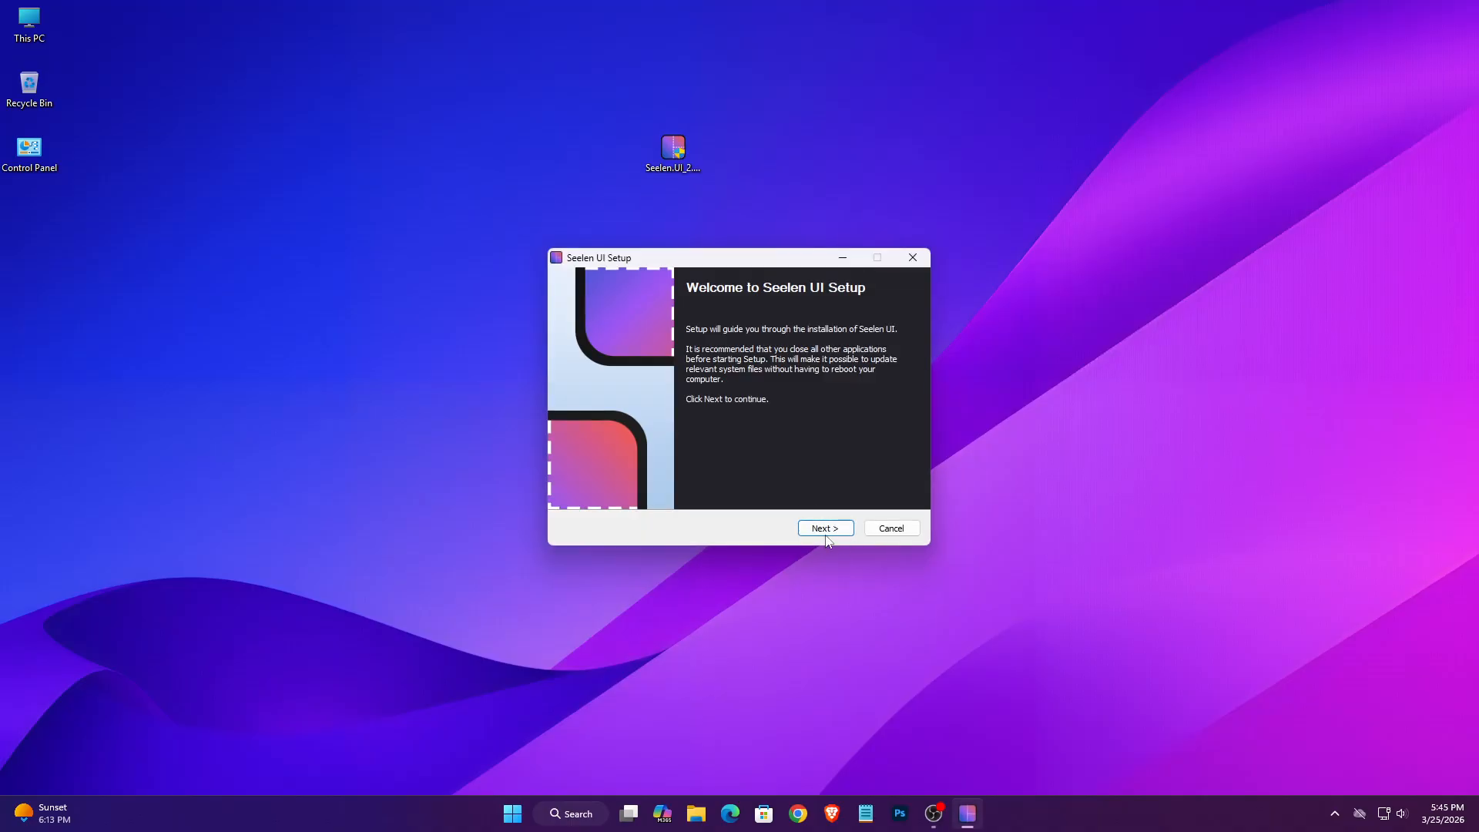
pyautogui.click(825, 531)
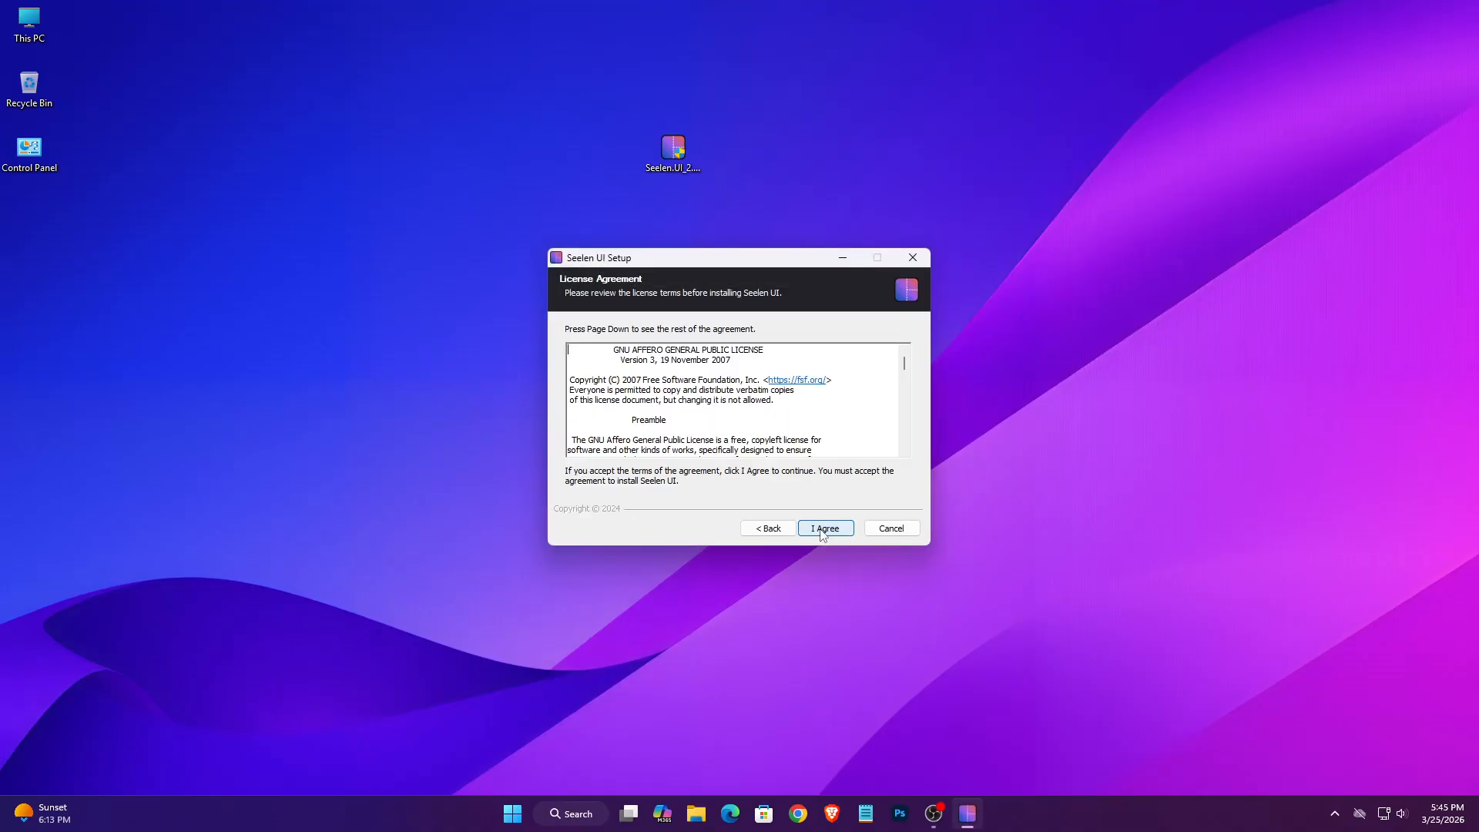
pyautogui.click(831, 530)
pyautogui.click(824, 532)
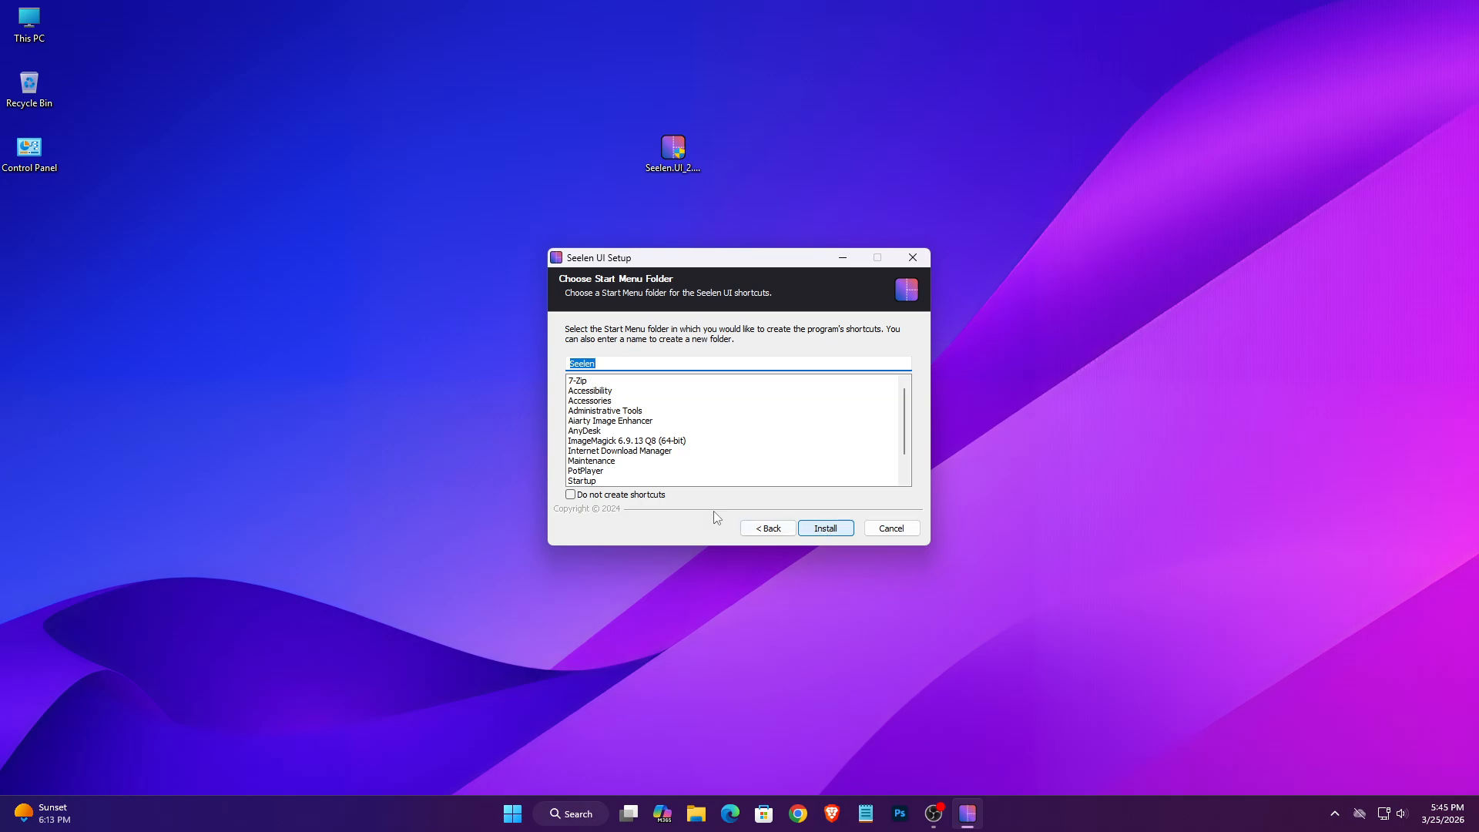
# Choose not to create shortcuts, install Seelen UI and finish the setup wizard.
pyautogui.click(587, 495)
pyautogui.click(826, 529)
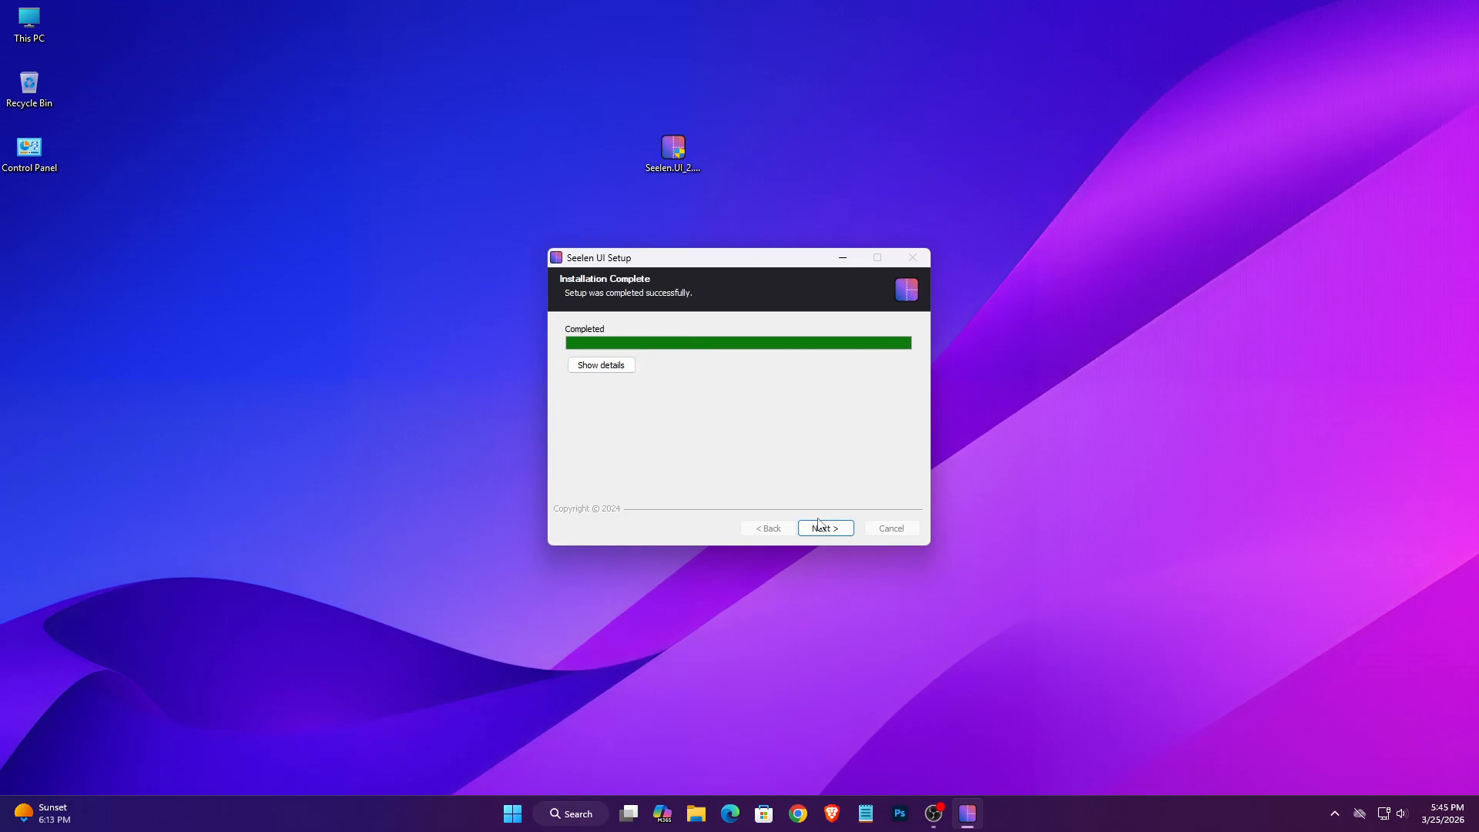
pyautogui.click(818, 532)
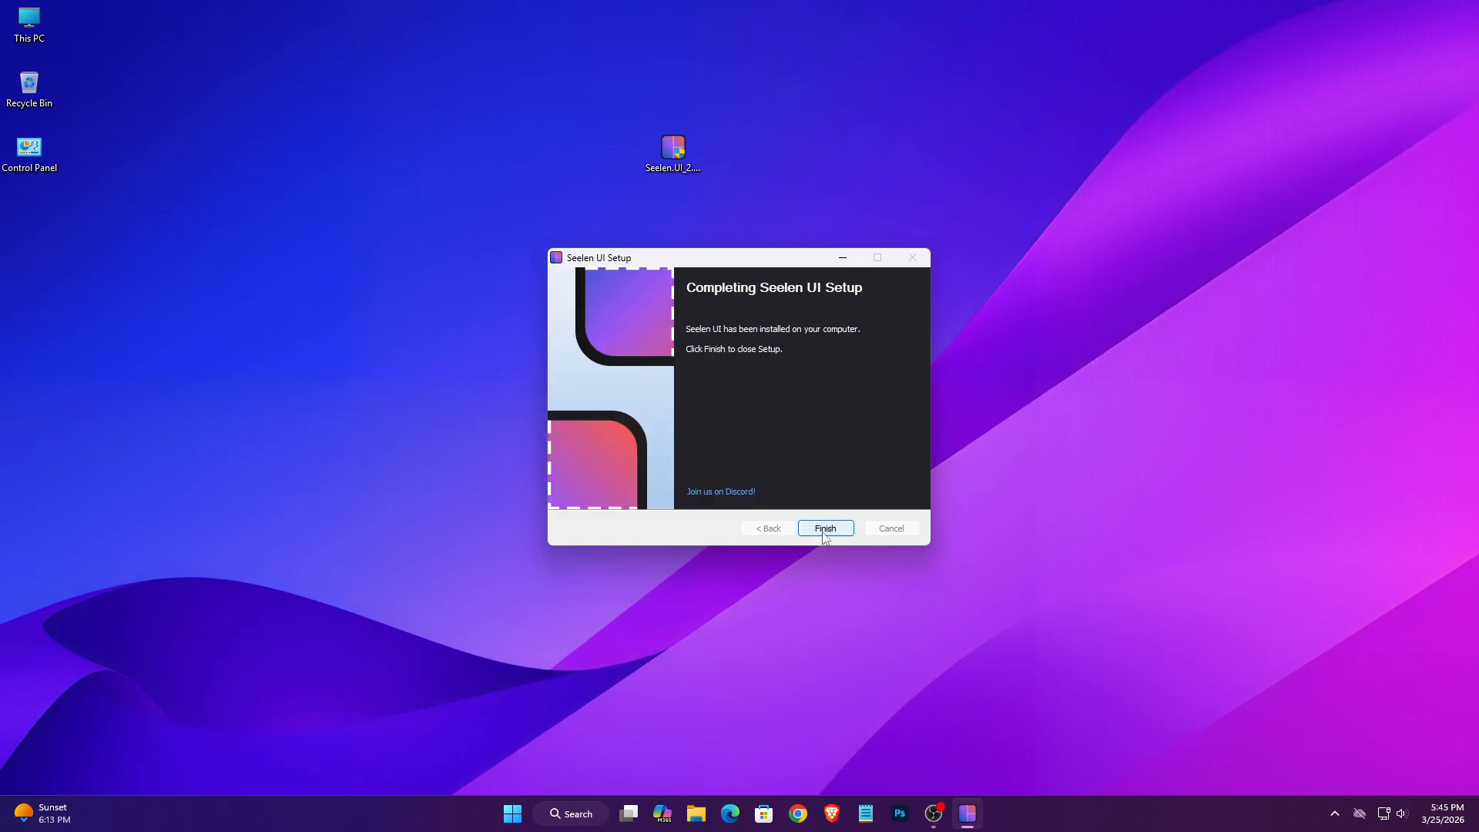
pyautogui.click(813, 532)
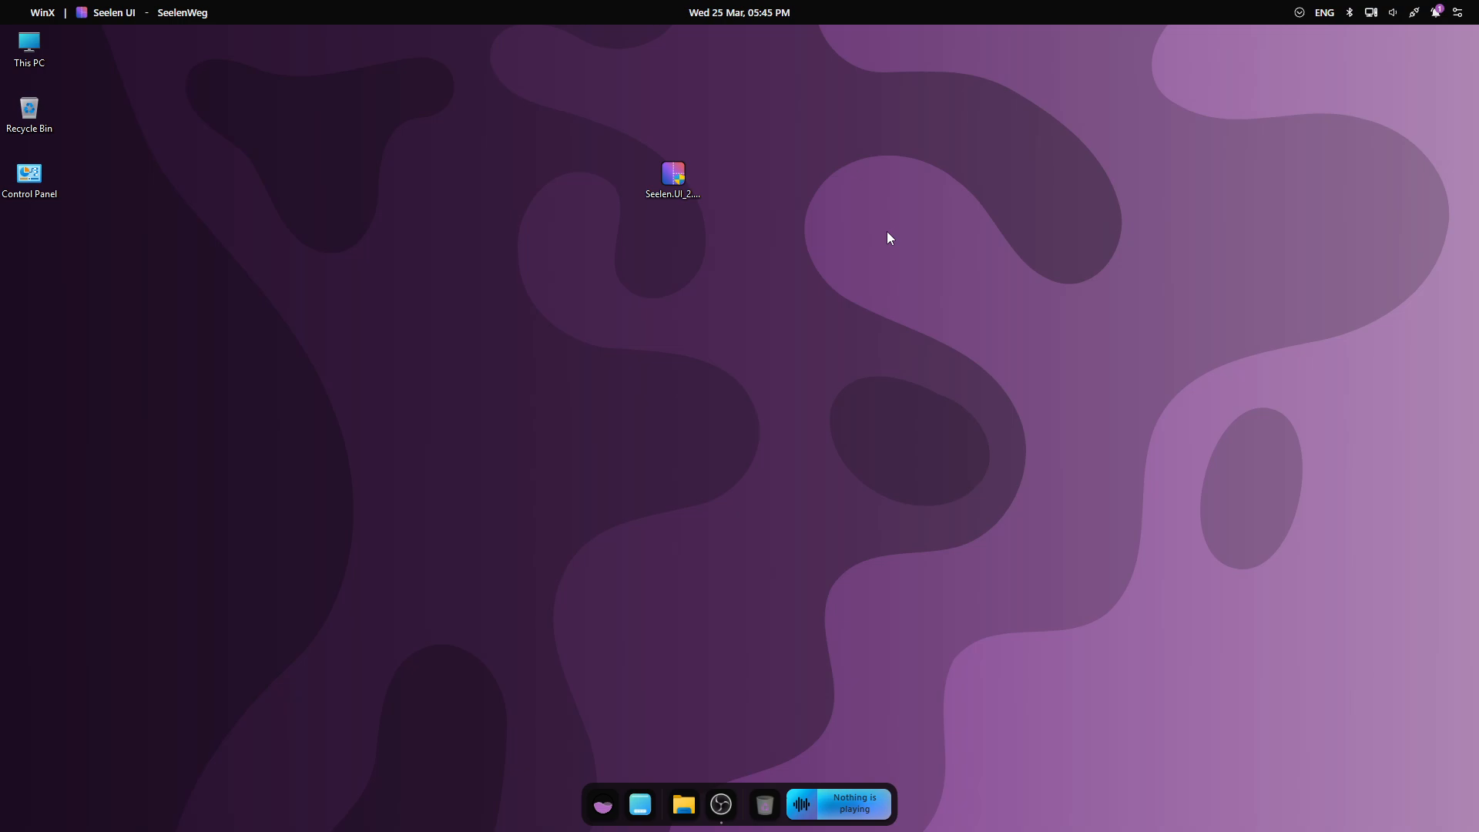
# Open the Seelen UI settings from the desktop toolbar and dismiss the welcome message.
pyautogui.rightClick(390, 11)
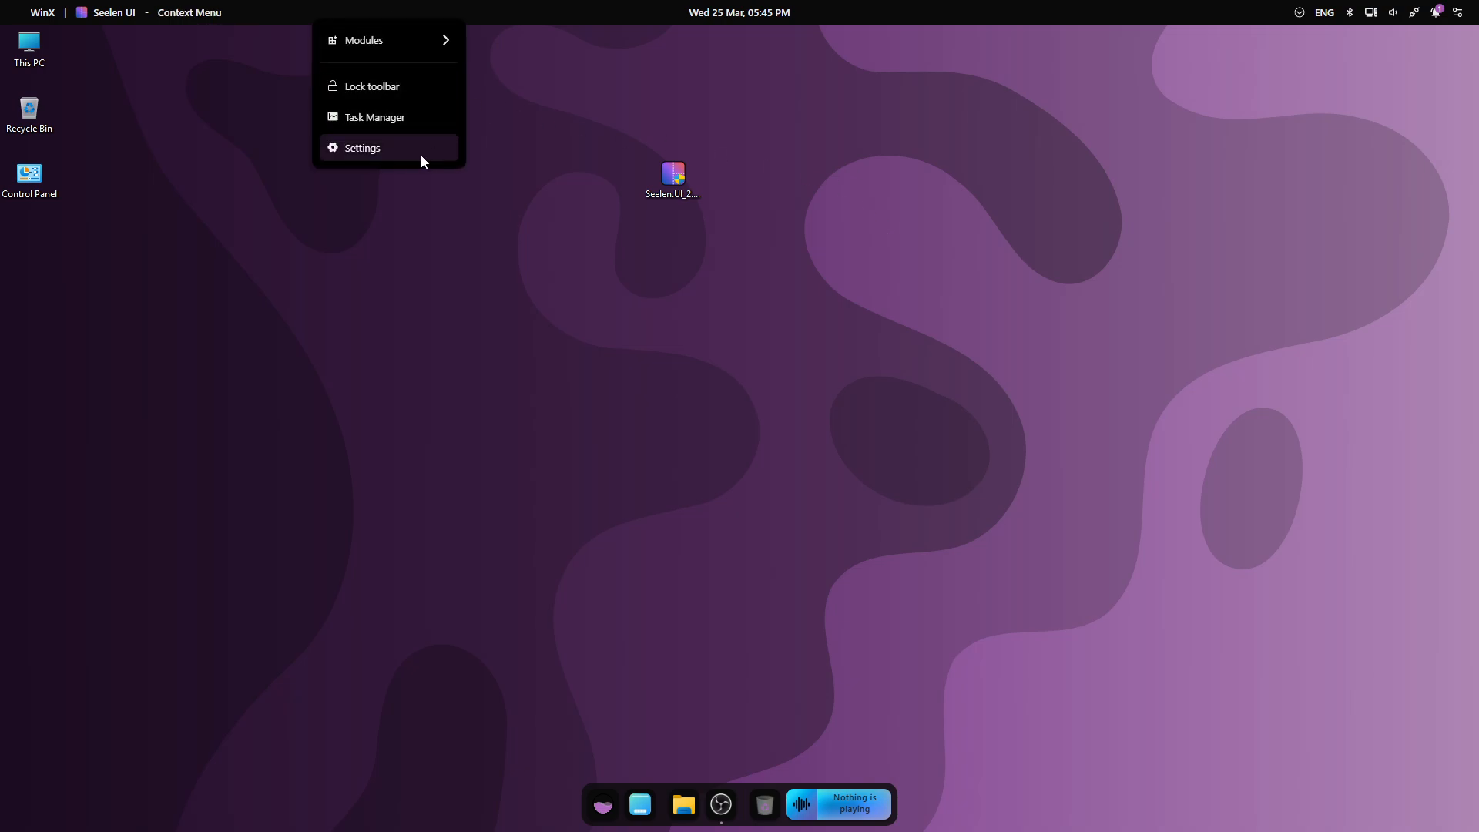
pyautogui.click(390, 151)
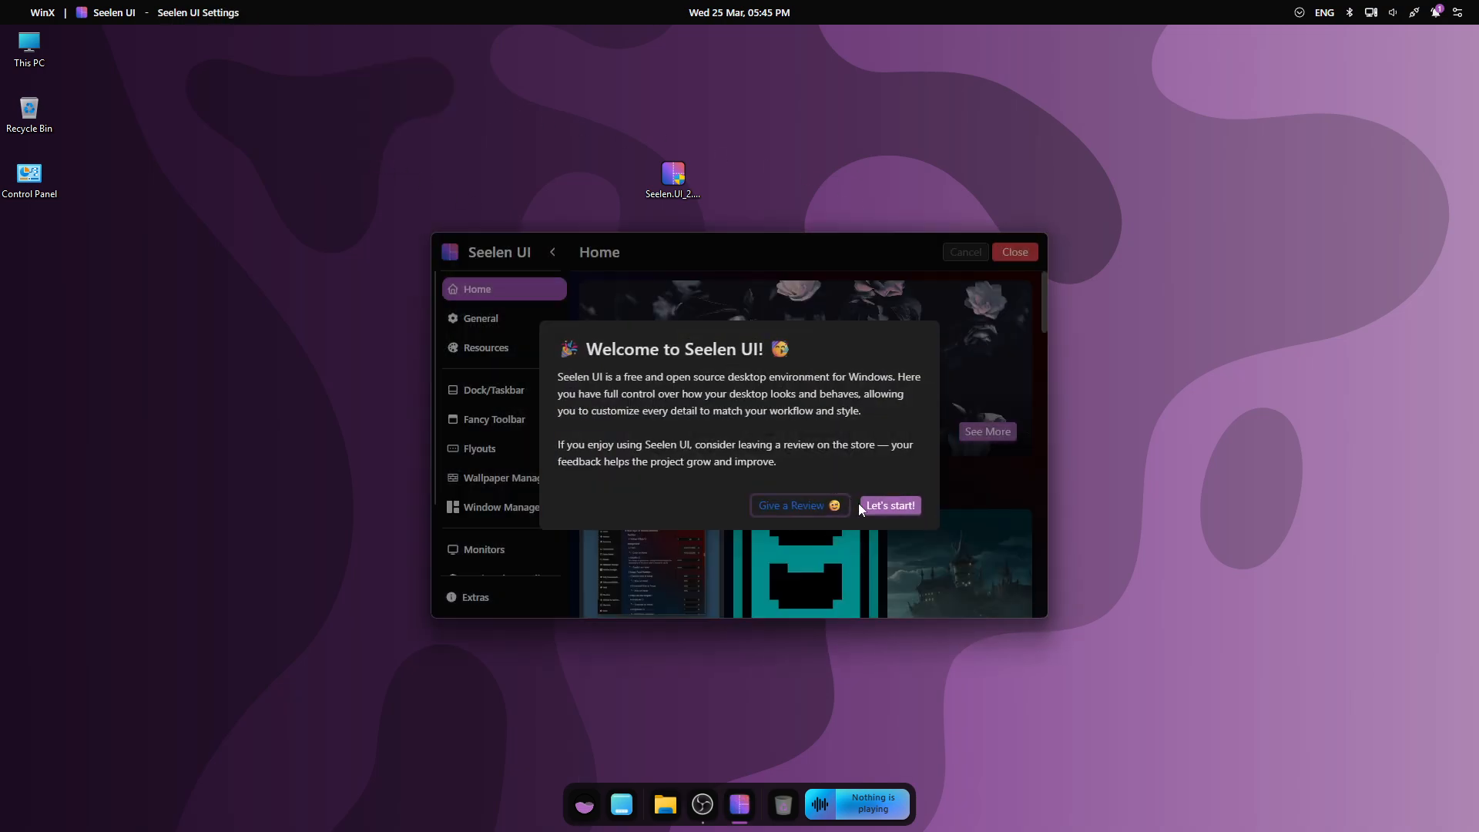
pyautogui.click(894, 503)
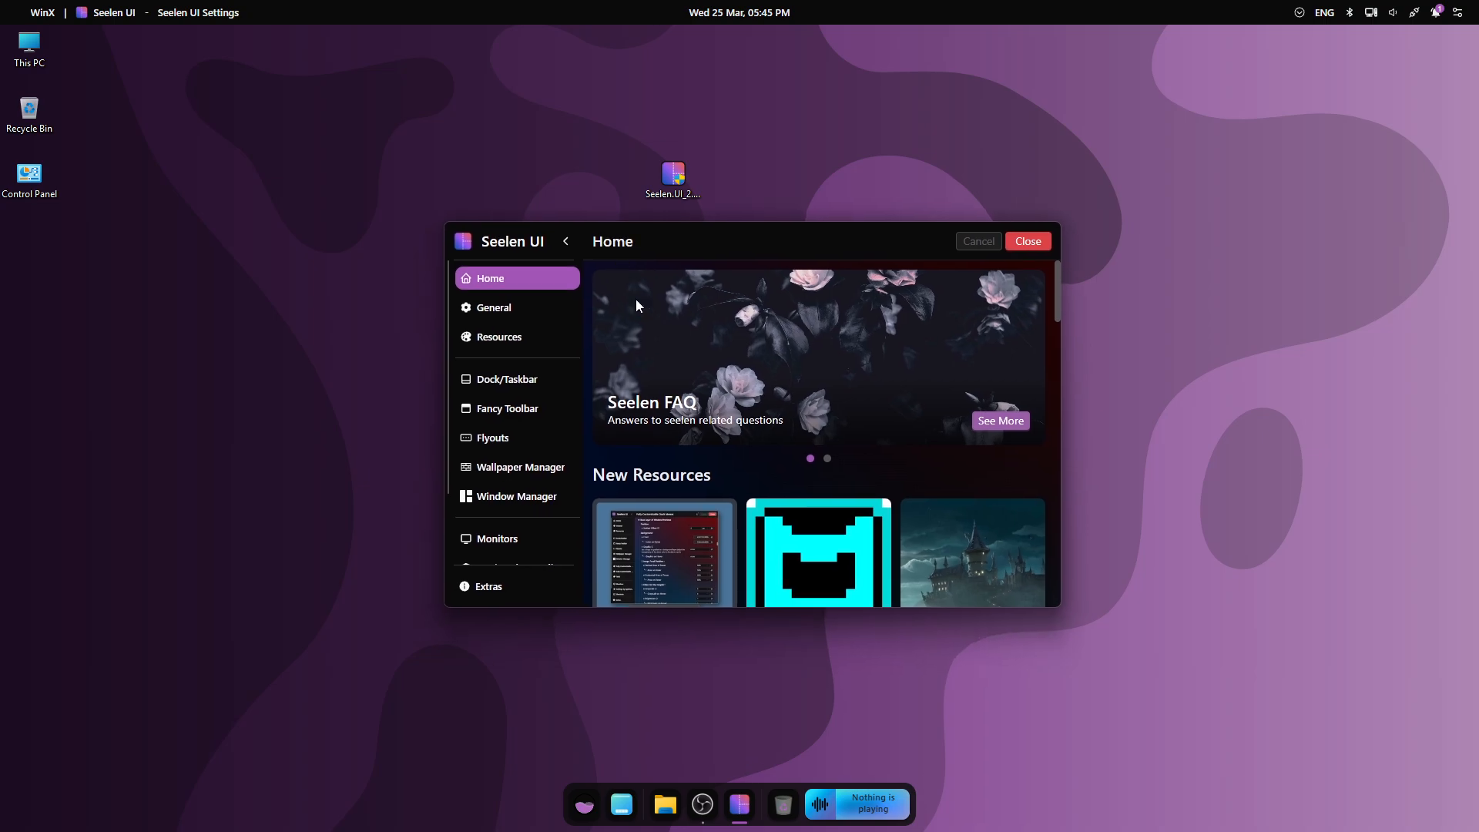
# Go to the theme resources in the Seelen UI settings and open the online theme gallery in Microsoft Edge.
pyautogui.scroll(-2, 529, 312)
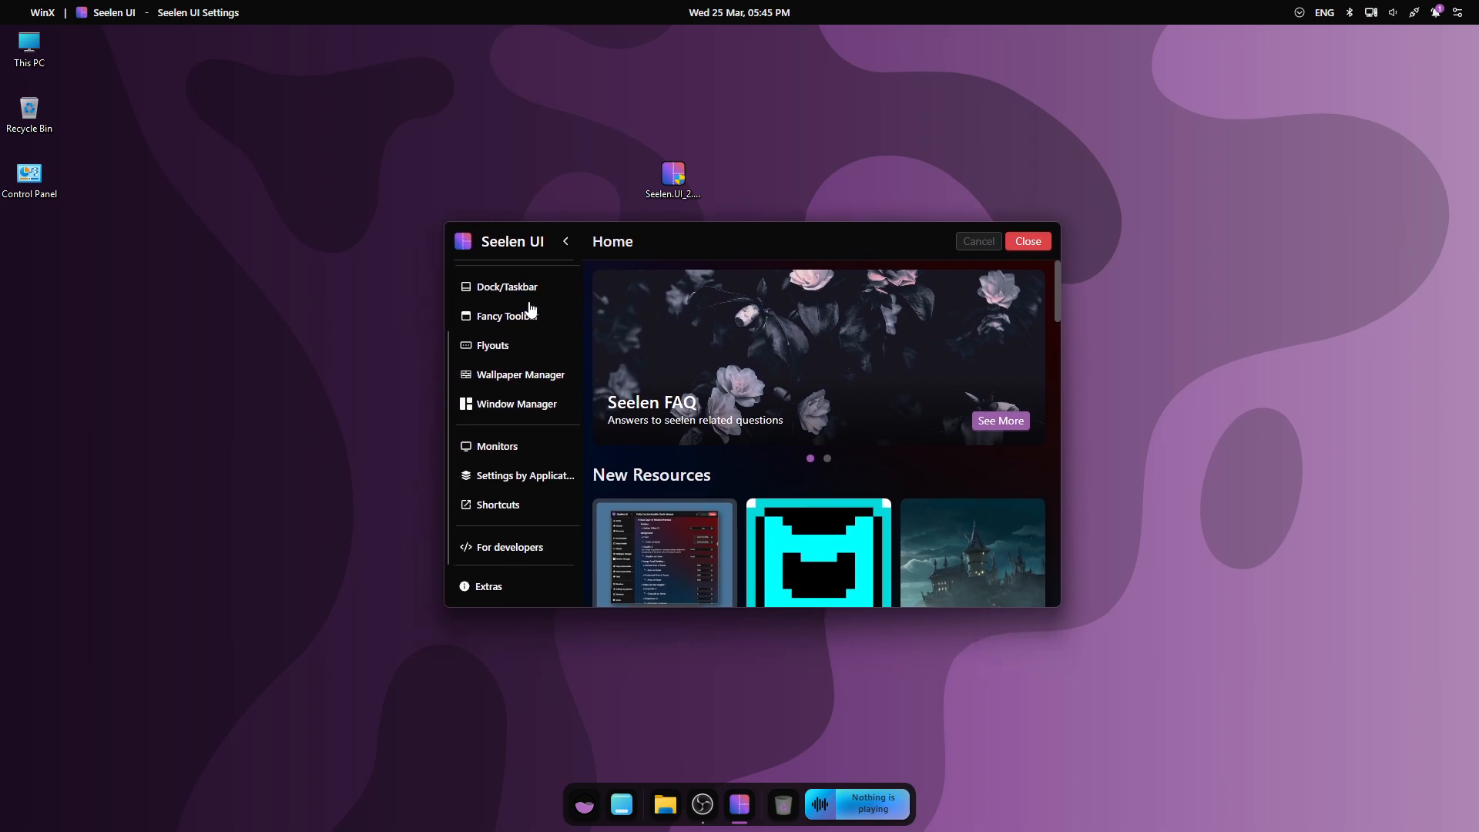
pyautogui.scroll(2, 531, 311)
pyautogui.click(499, 346)
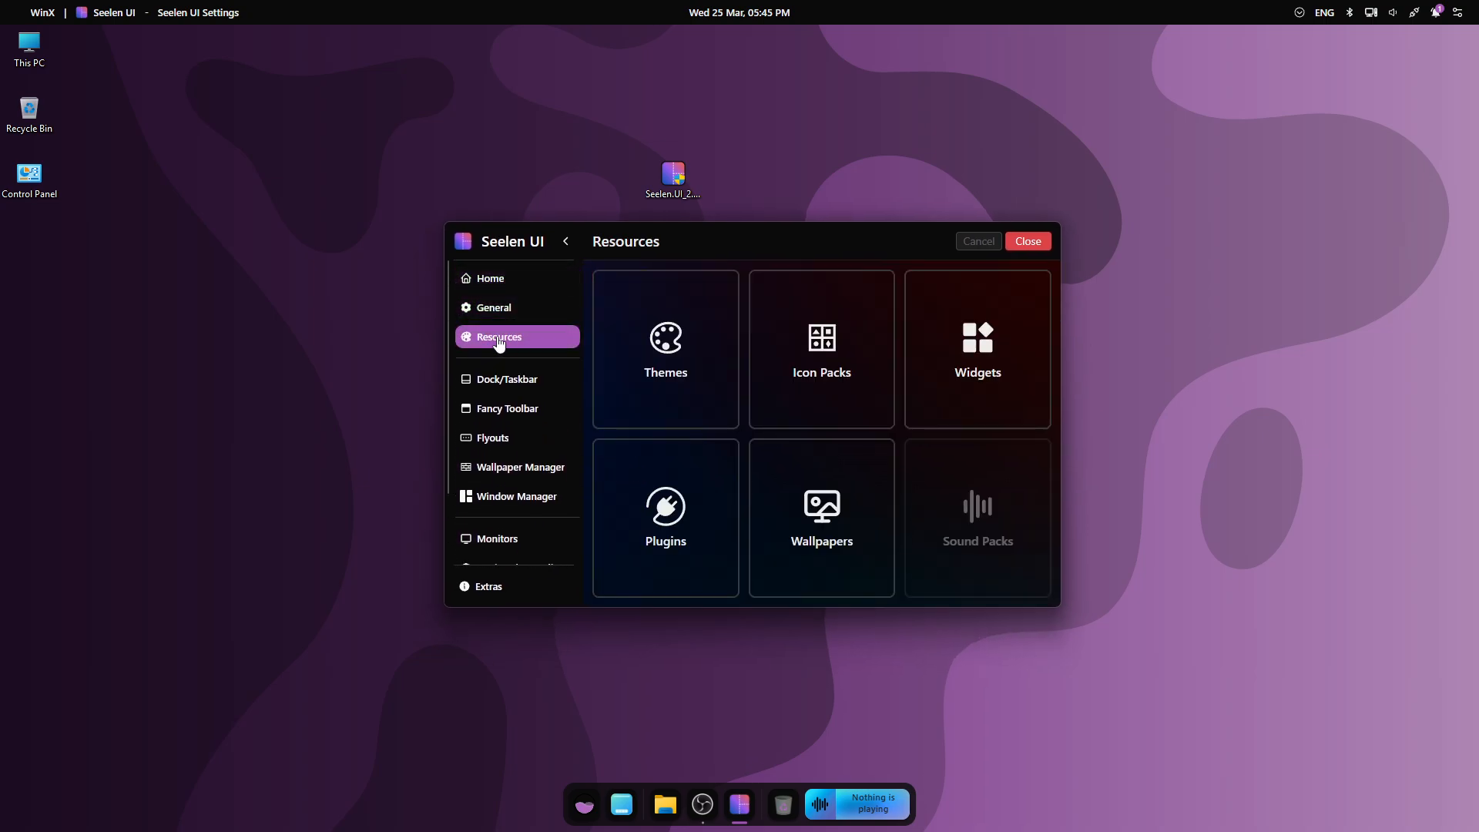
pyautogui.click(645, 368)
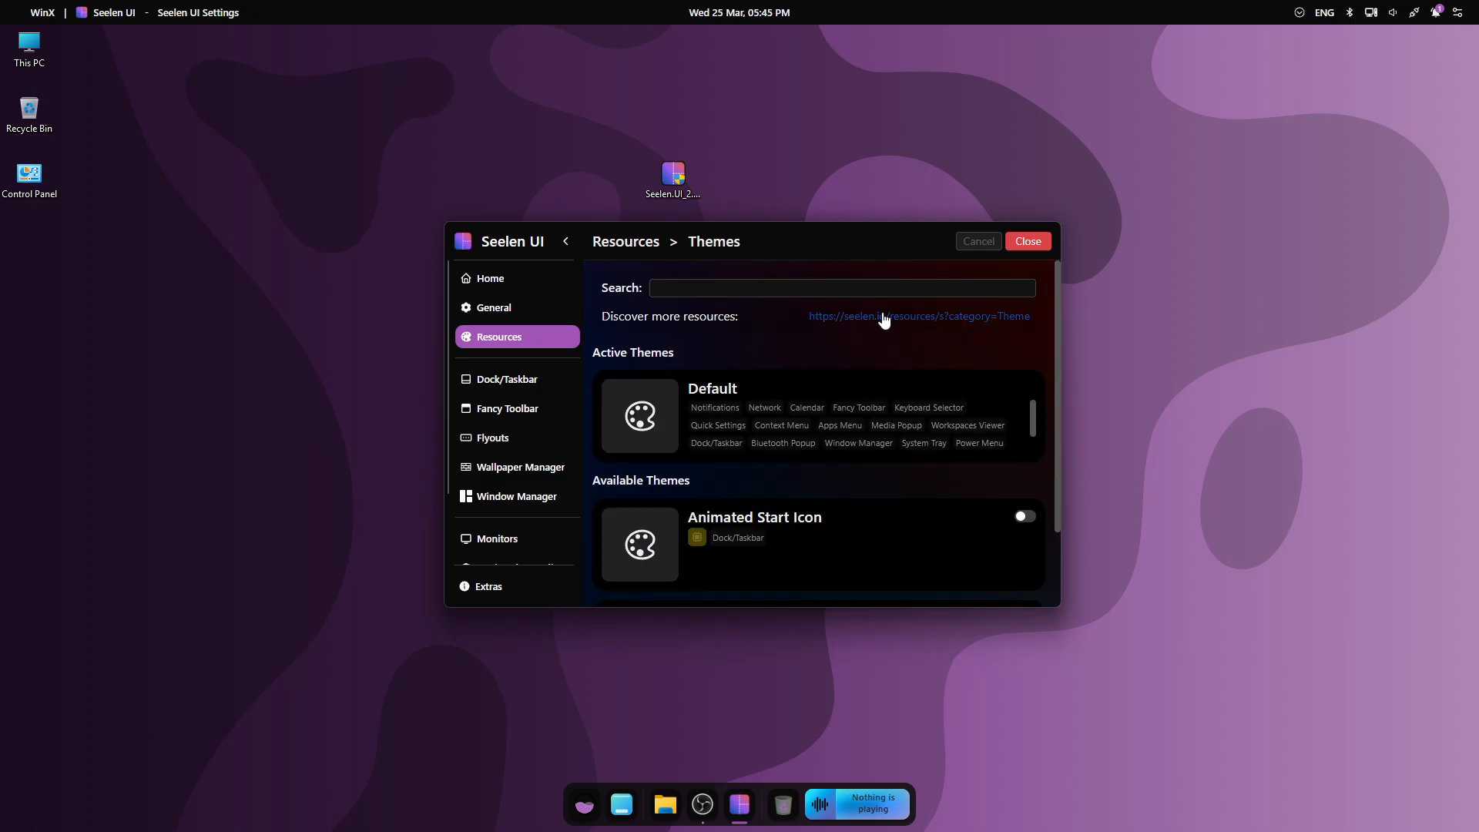
pyautogui.click(869, 318)
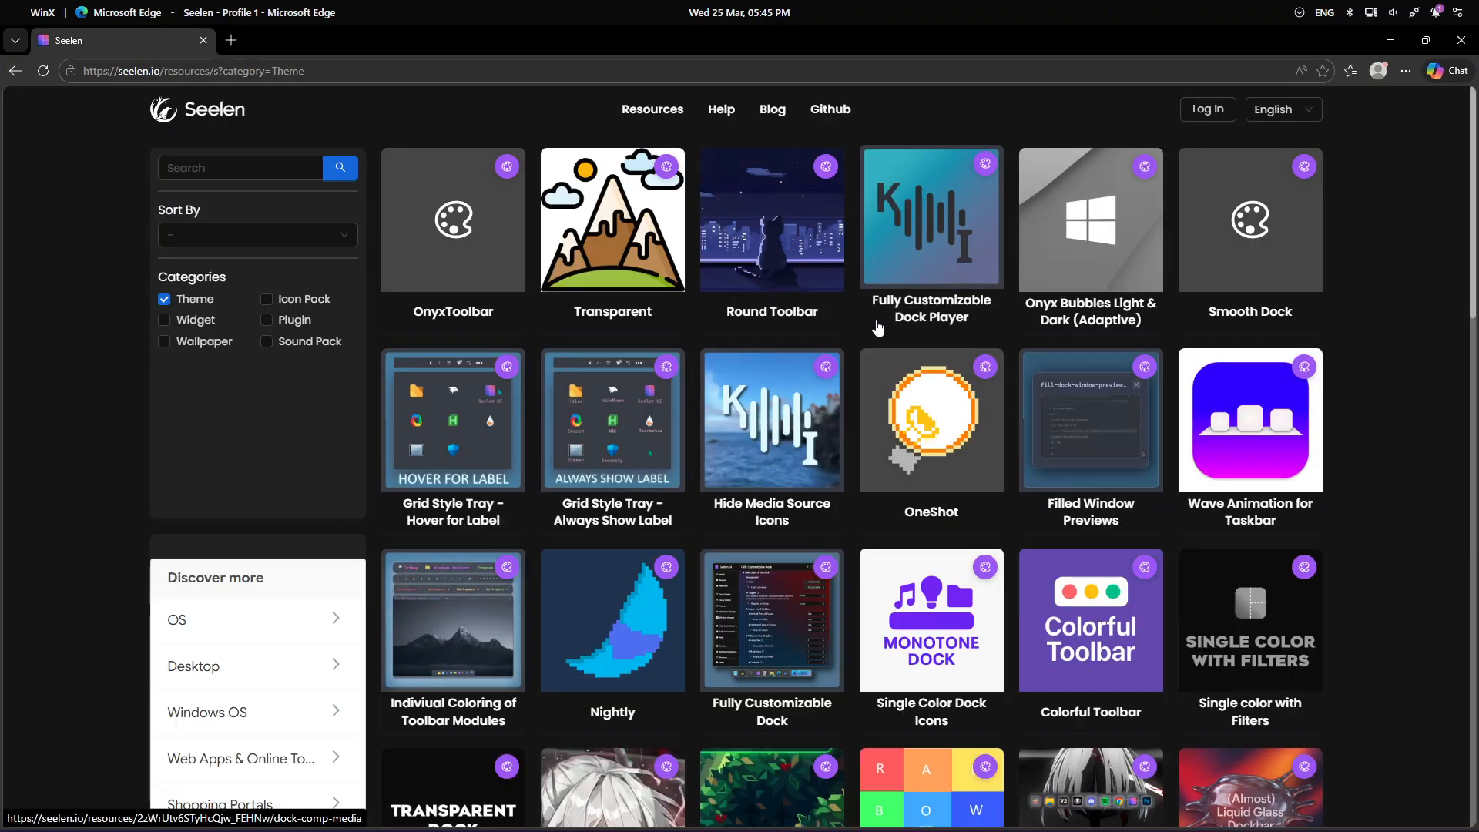
# Download the Round Toolbar theme, enable it in Seelen UI, and move the browser window off the settings window.
pyautogui.click(783, 255)
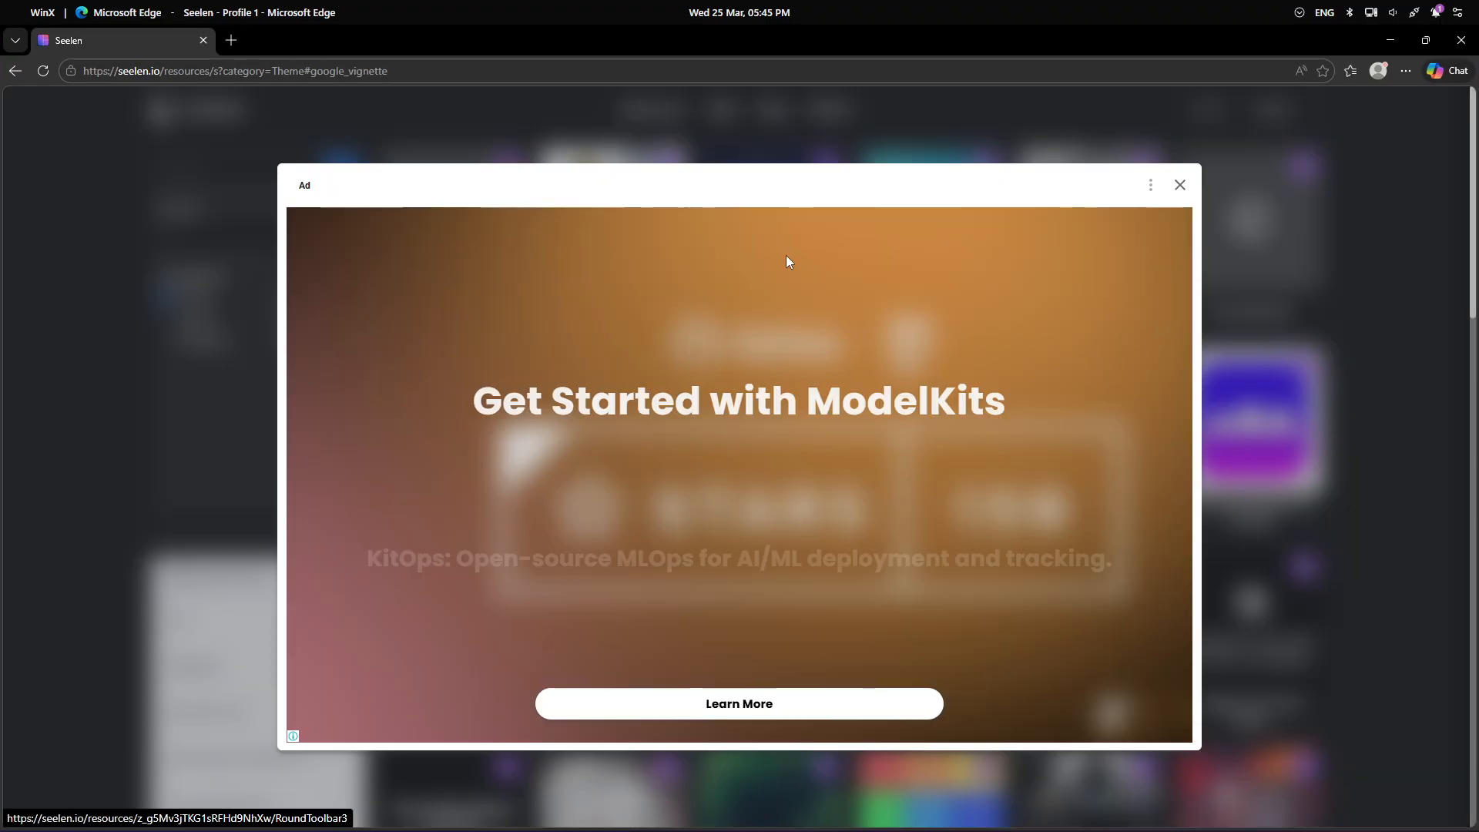
pyautogui.click(1176, 186)
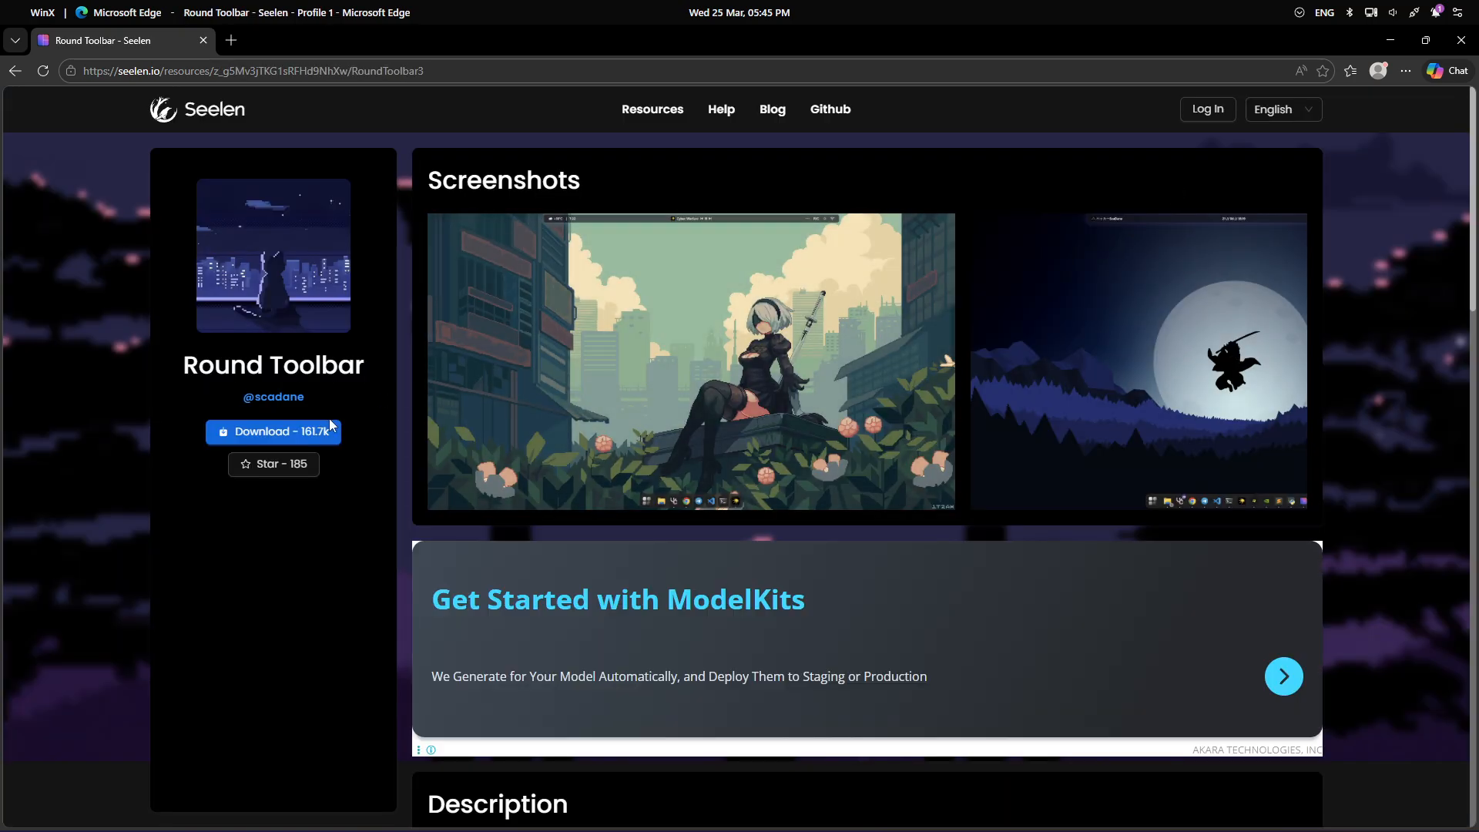
pyautogui.click(337, 434)
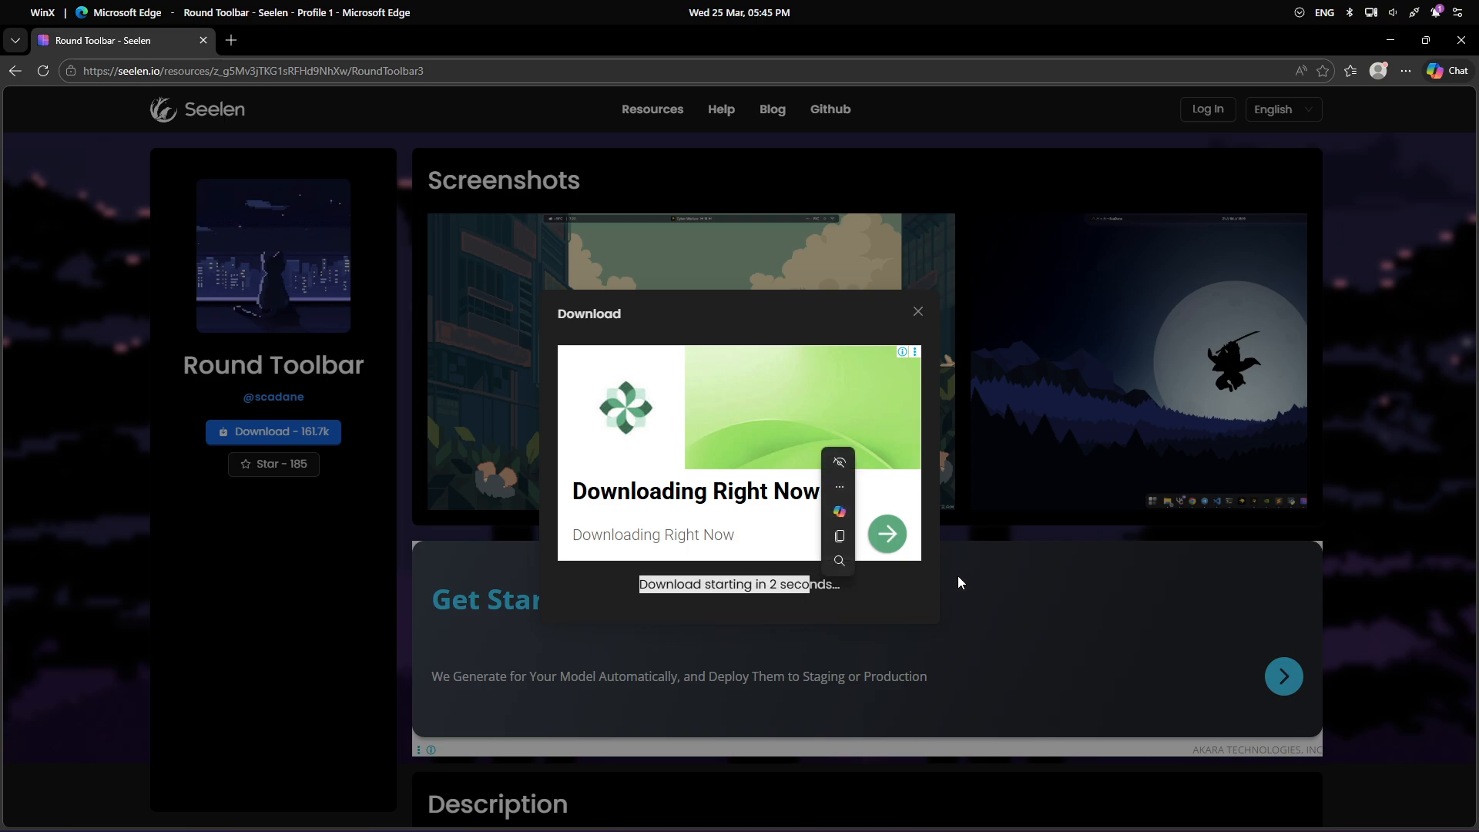
pyautogui.click(871, 583)
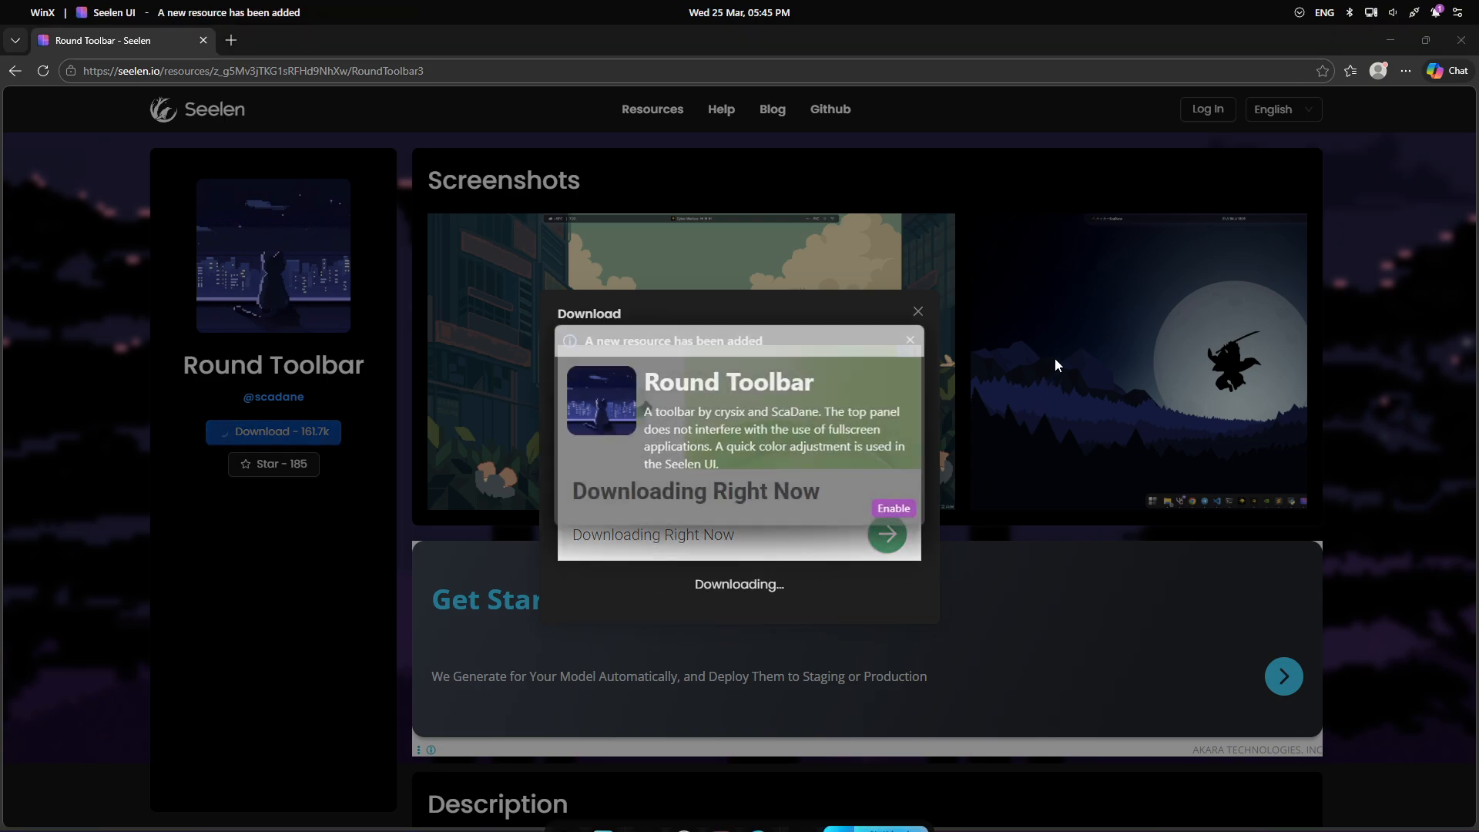
pyautogui.click(894, 509)
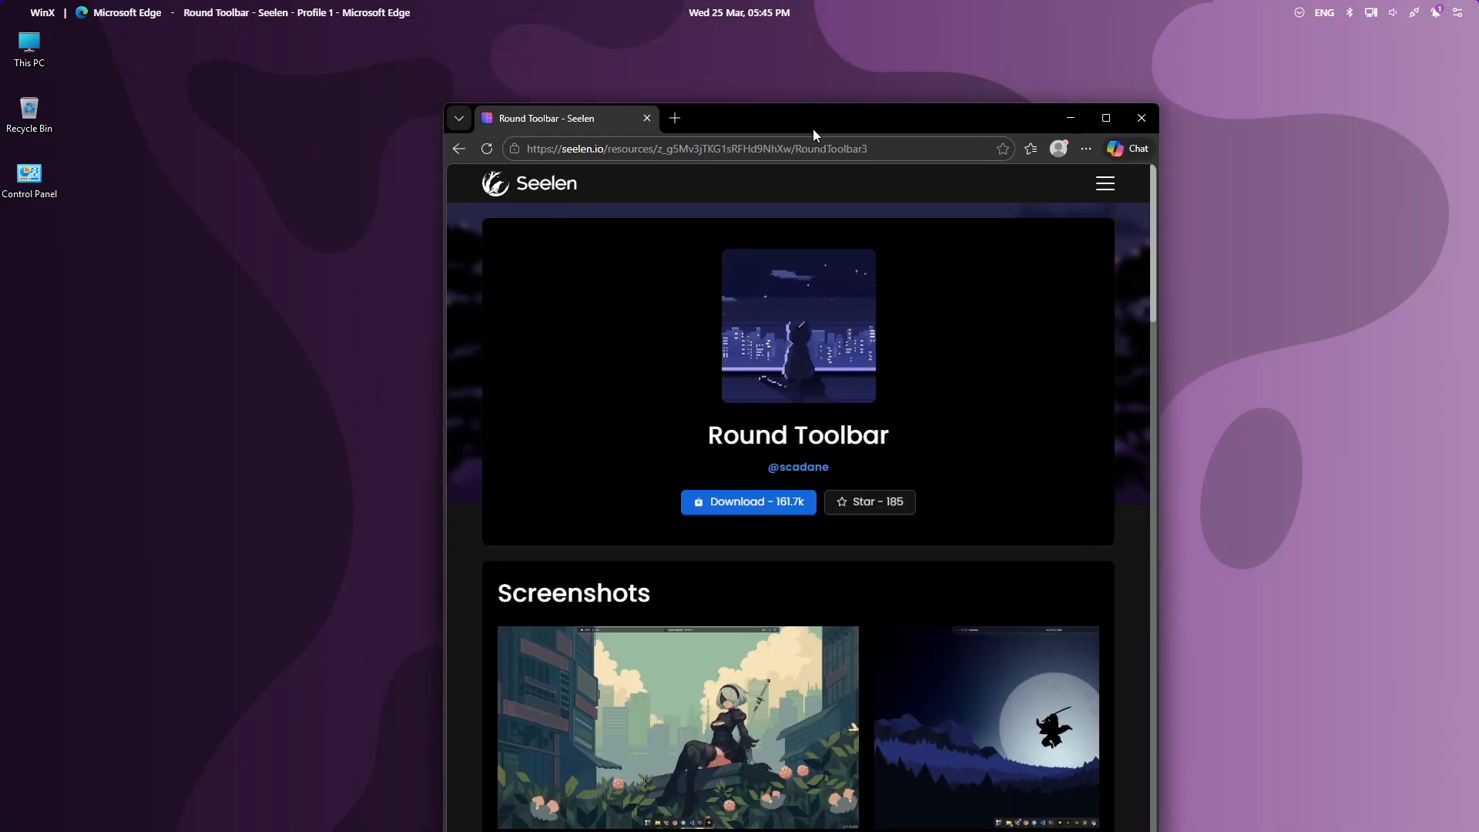
pyautogui.moveTo(813, 130); pyautogui.dragTo(893, 187)
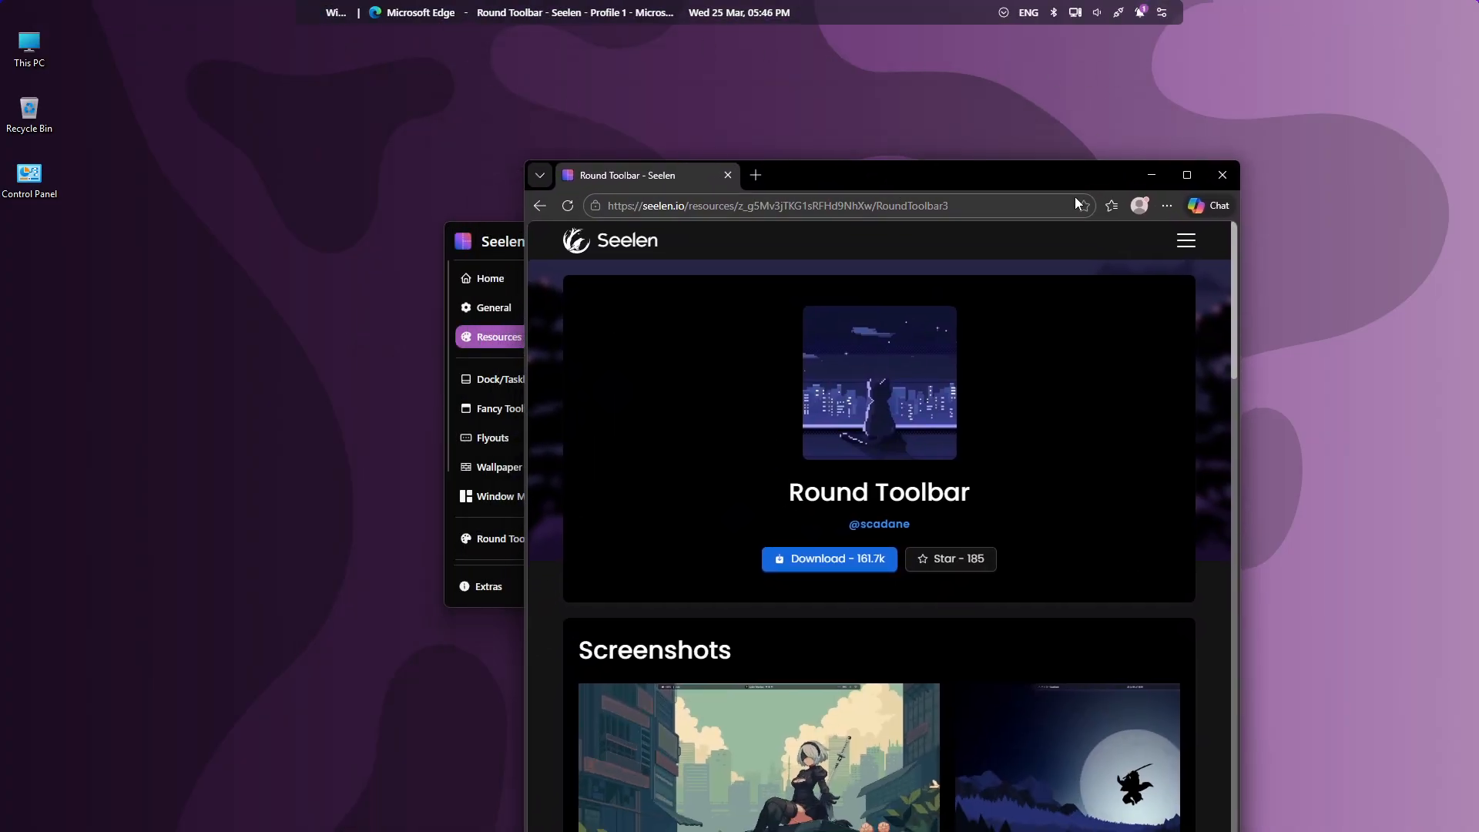
# Return to the theme gallery, download and enable the (Almost) Liquid Glass Dockbar theme, and minimize the browser window.
pyautogui.click(1177, 177)
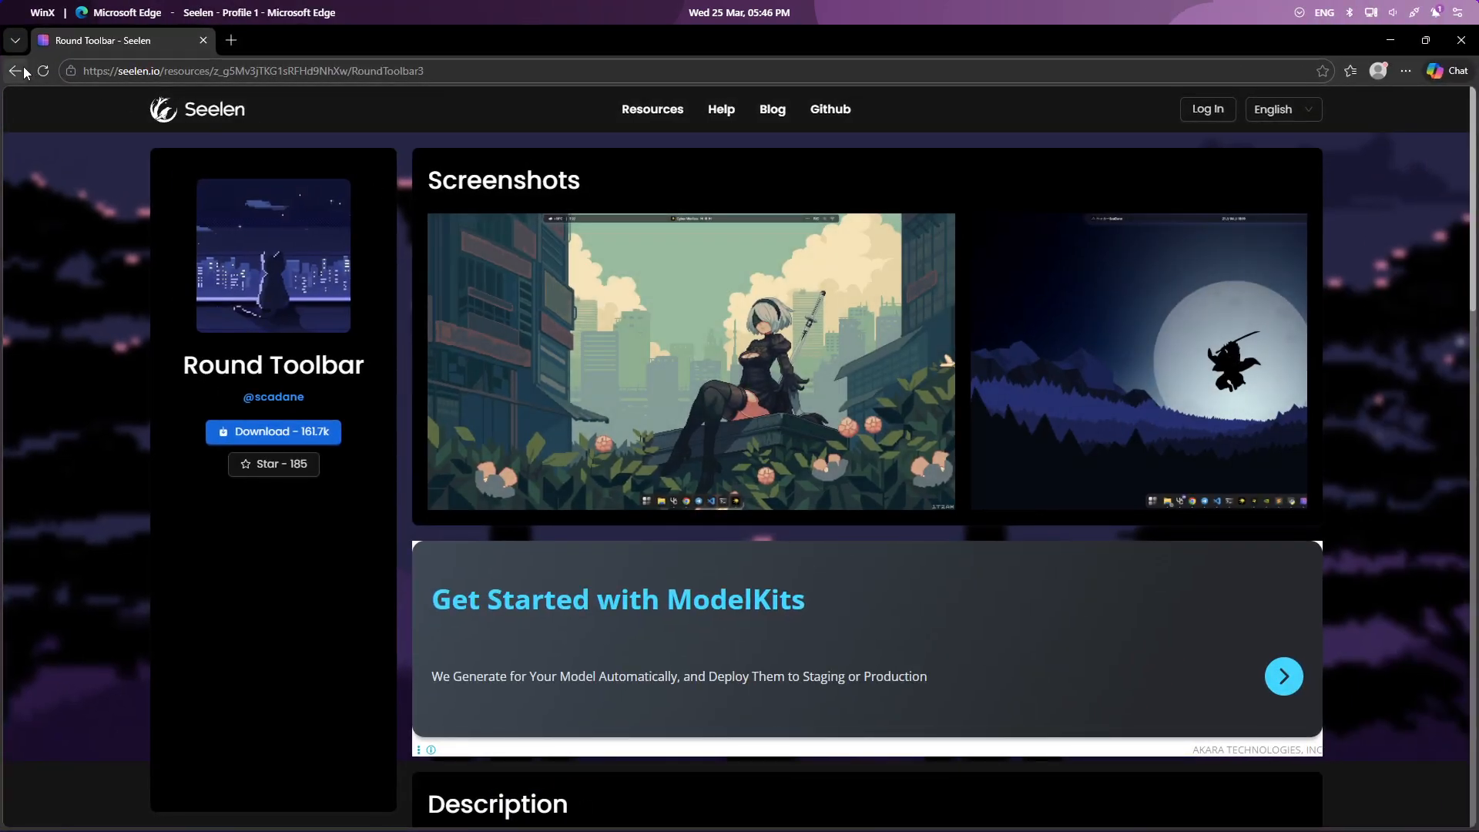
pyautogui.click(17, 71)
pyautogui.scroll(-2, 612, 270)
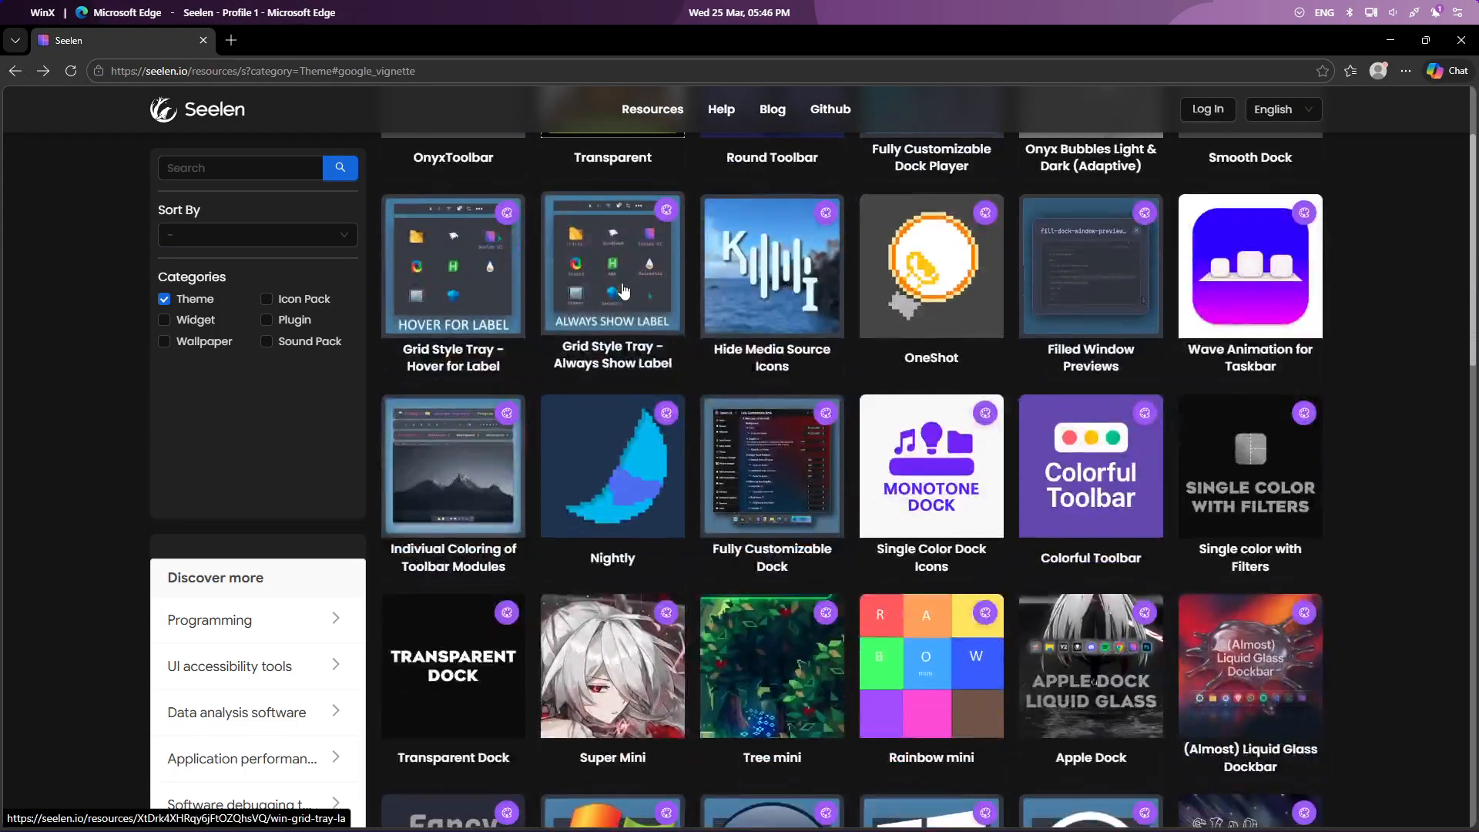
pyautogui.click(1258, 660)
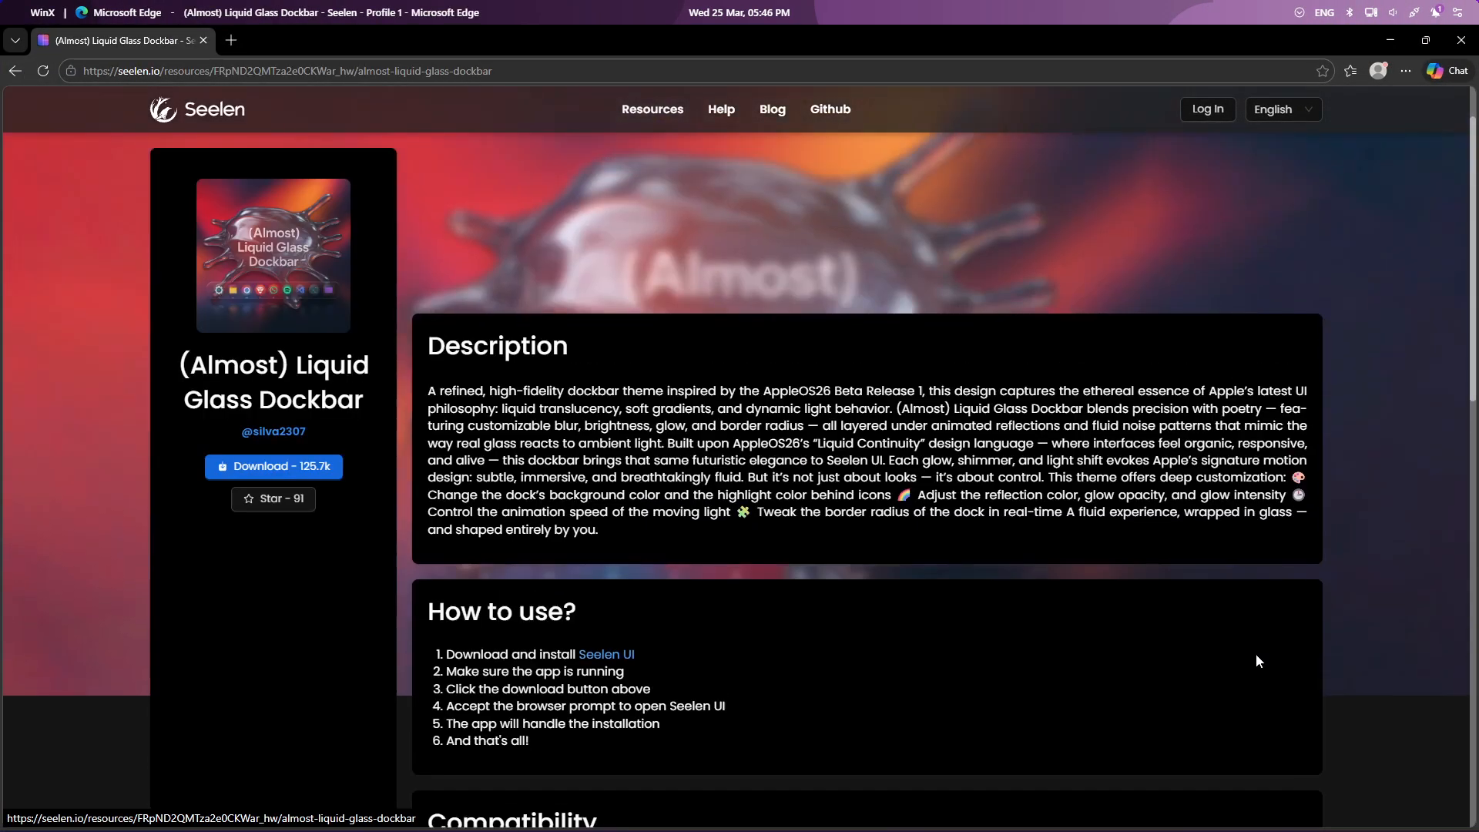
pyautogui.click(309, 463)
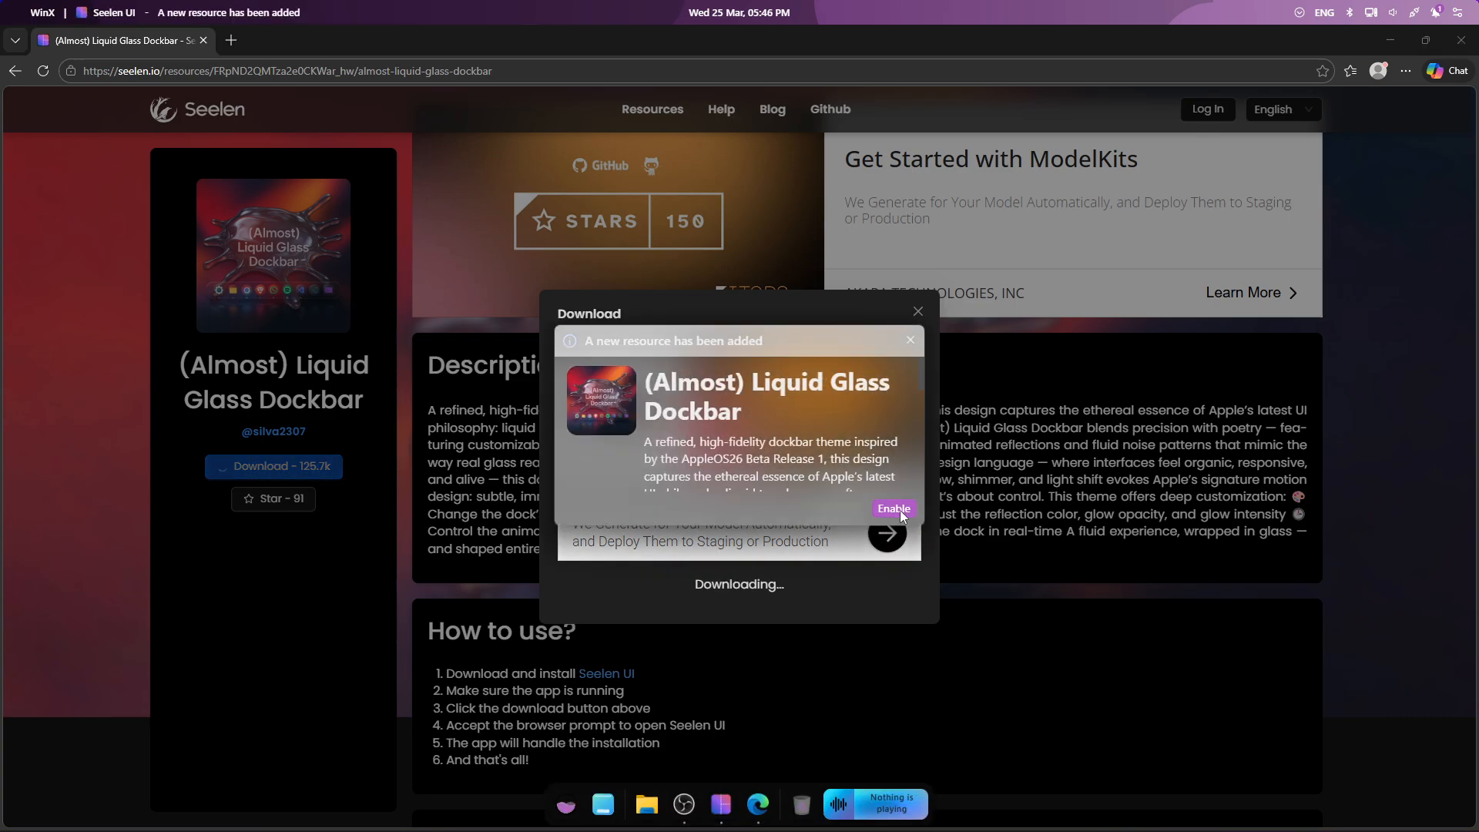
pyautogui.click(894, 509)
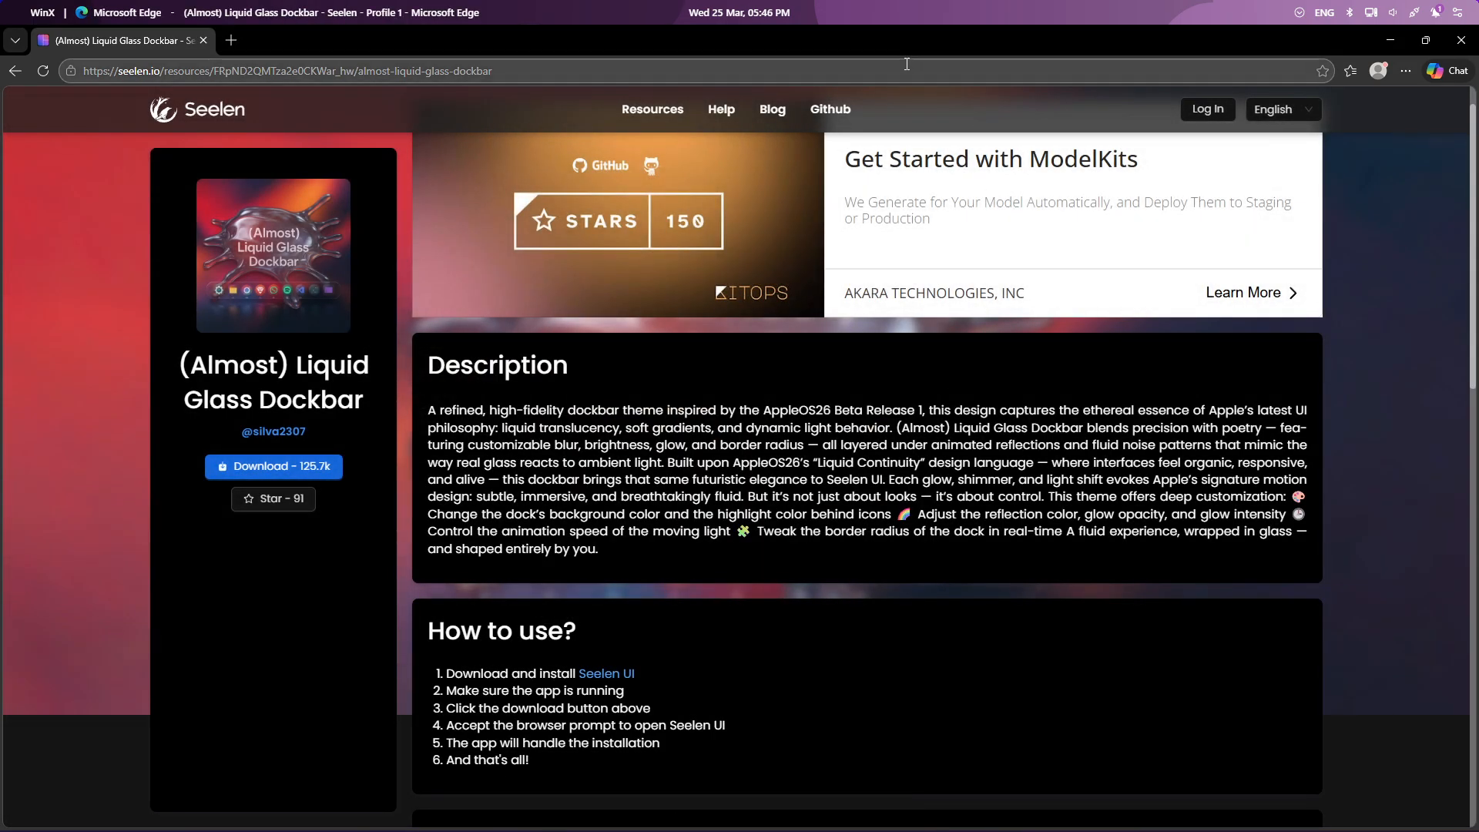
pyautogui.moveTo(907, 44); pyautogui.dragTo(1184, 66)
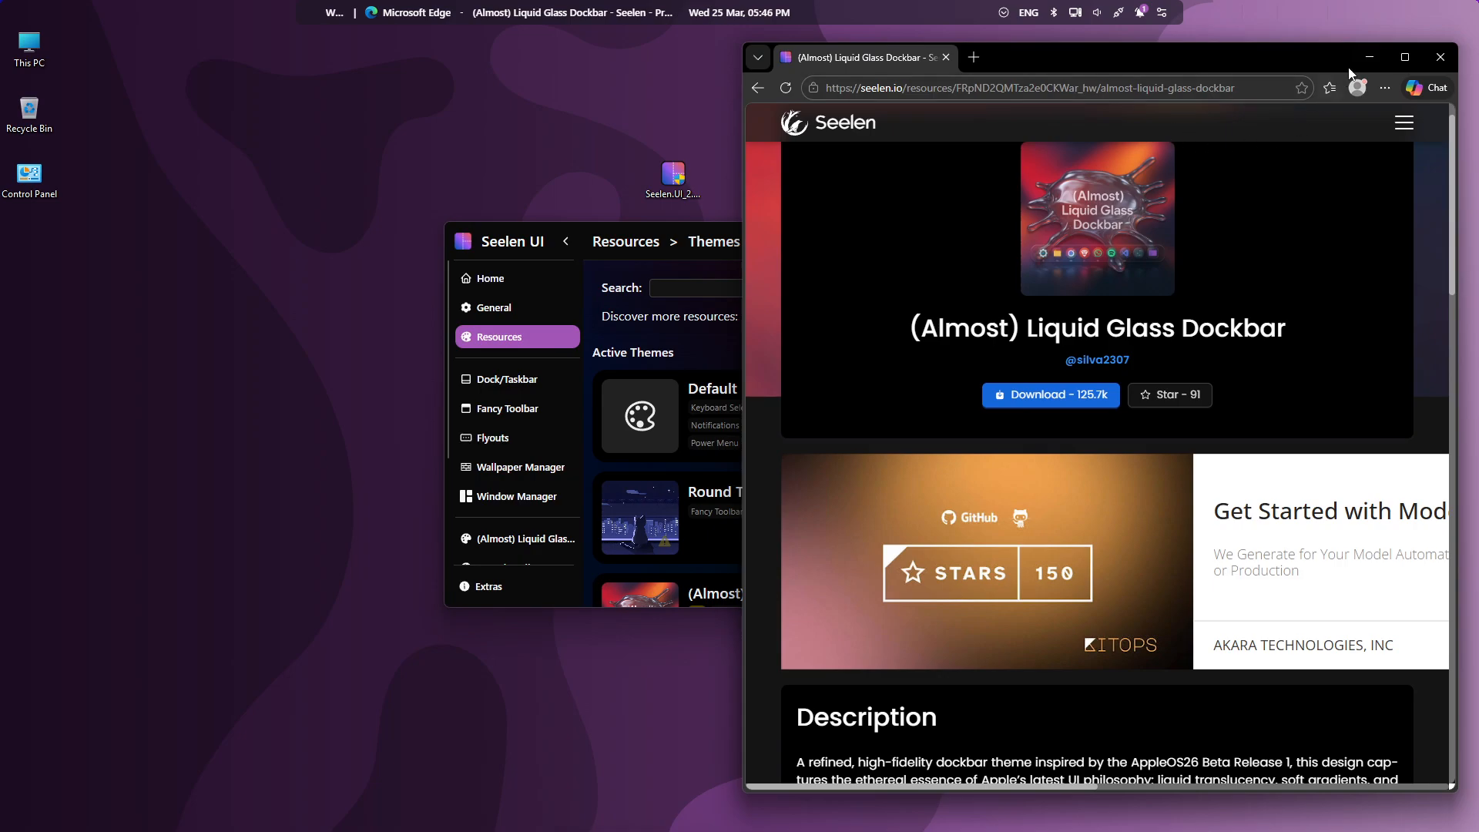
pyautogui.click(1370, 57)
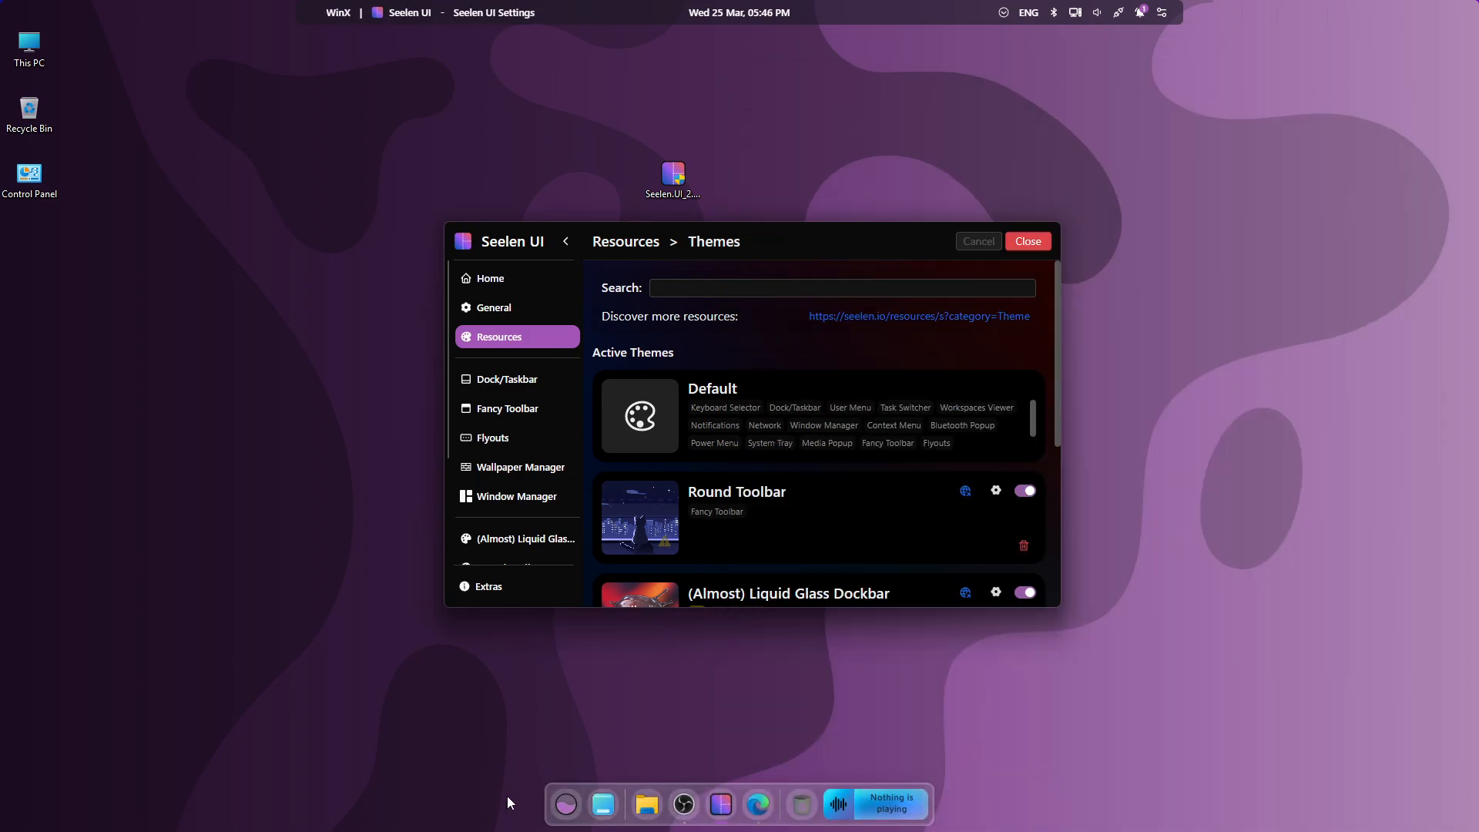
# Bring the browser back, find the Custom TECH theme in the gallery, download it and enable it in Seelen UI.
pyautogui.click(774, 803)
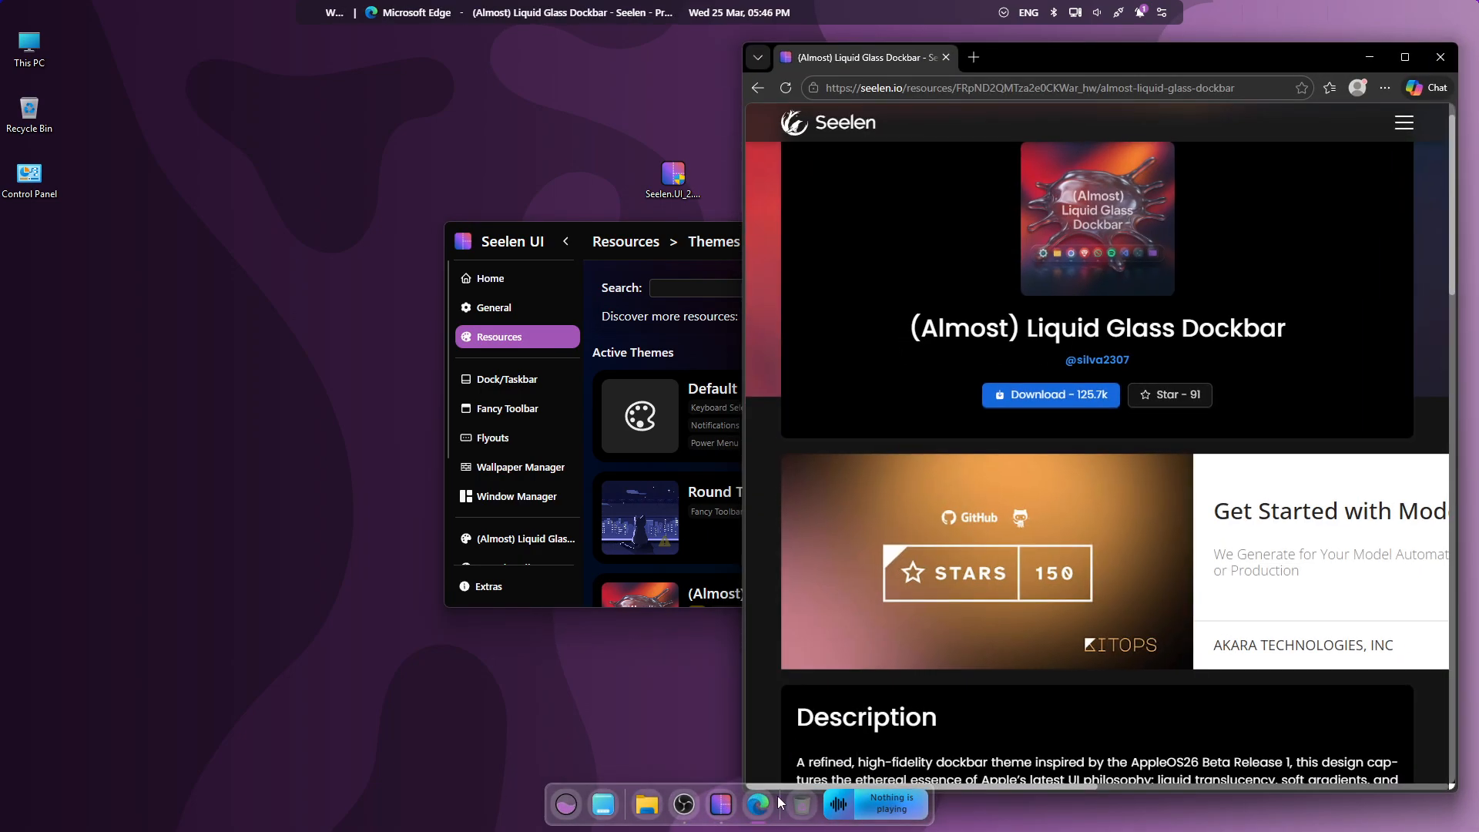
pyautogui.doubleClick(1159, 51)
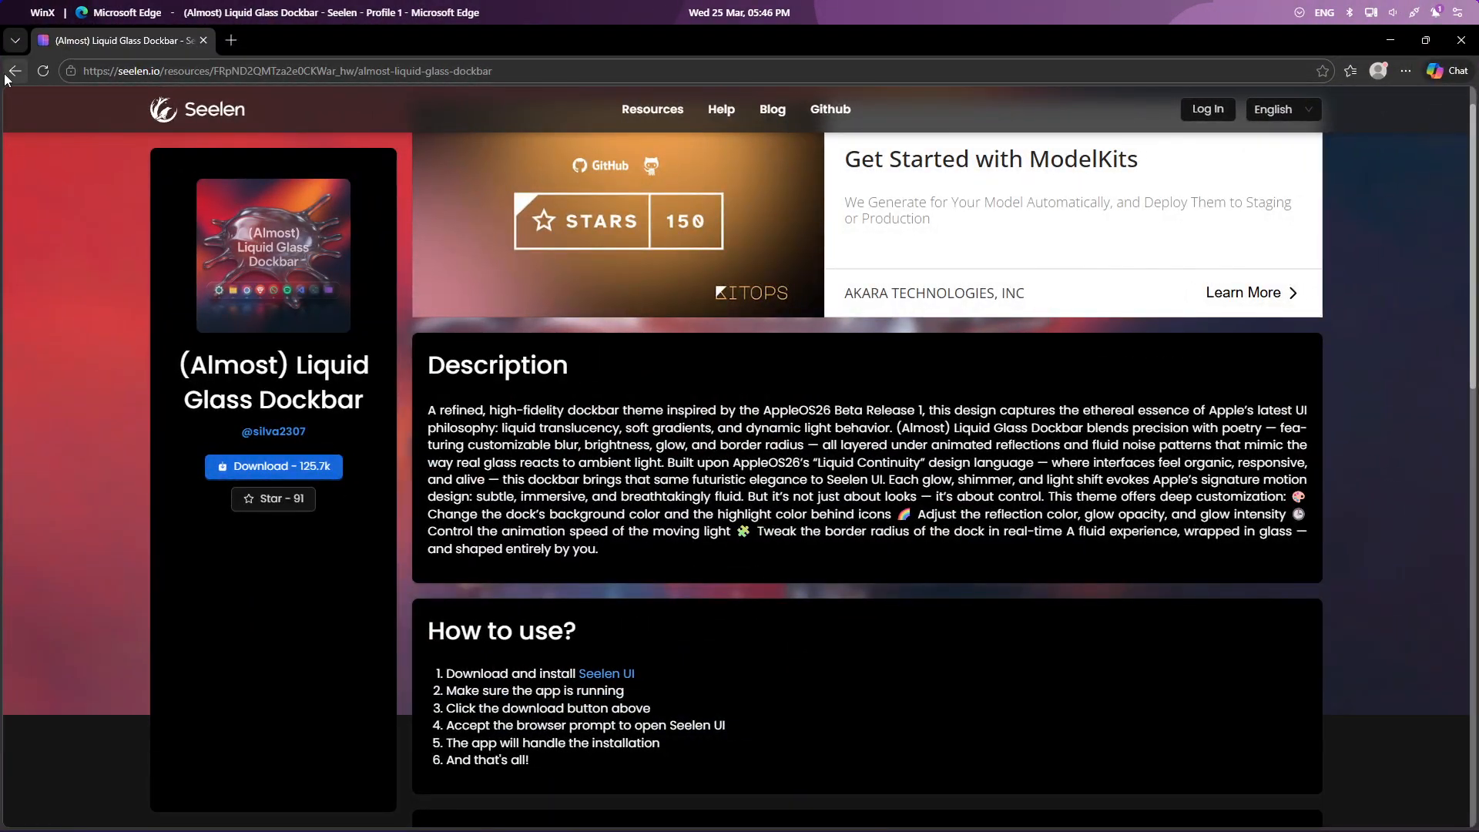
pyautogui.click(15, 71)
pyautogui.scroll(-6, 732, 424)
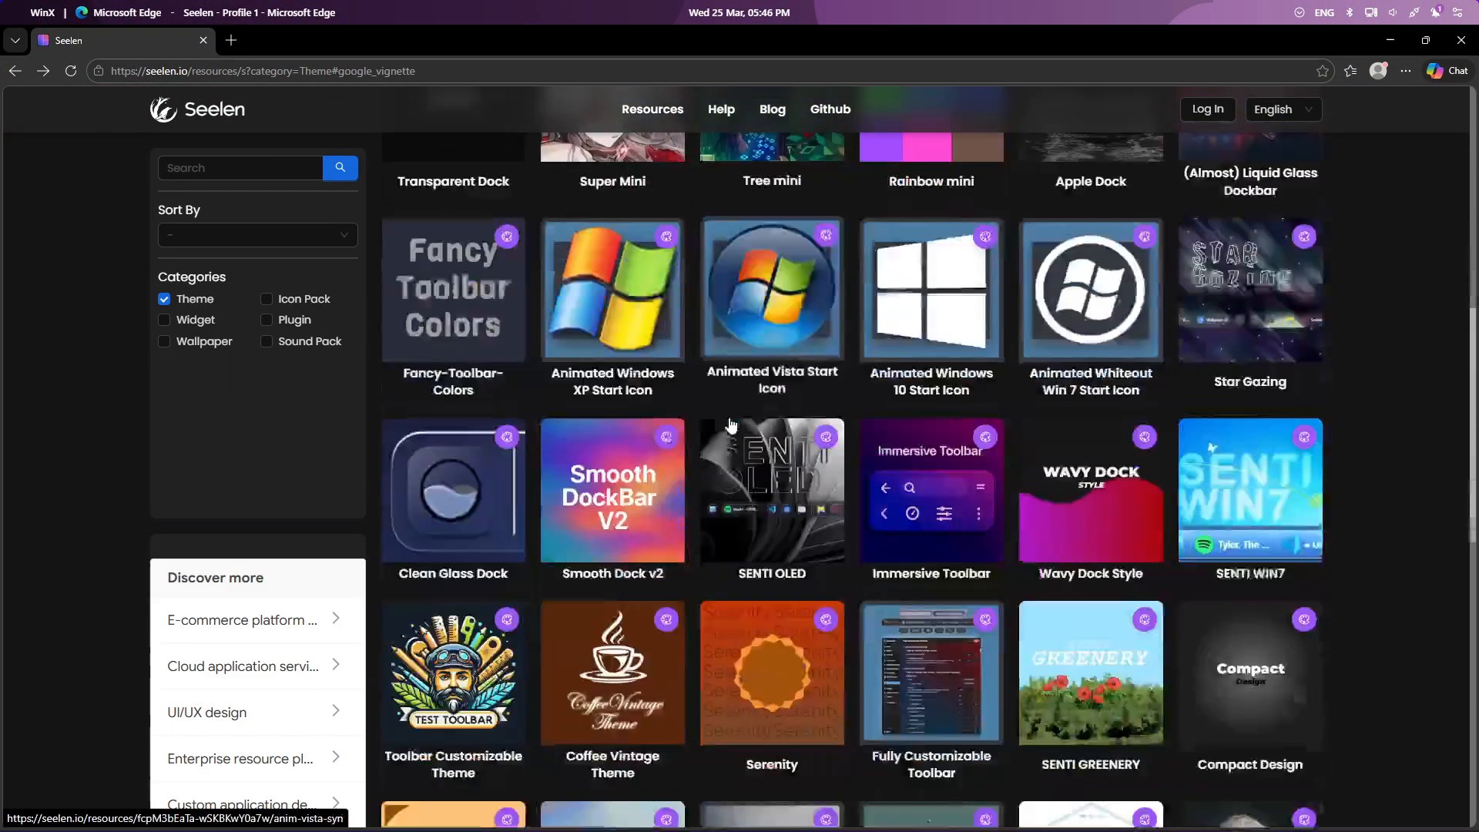
pyautogui.scroll(-3, 732, 424)
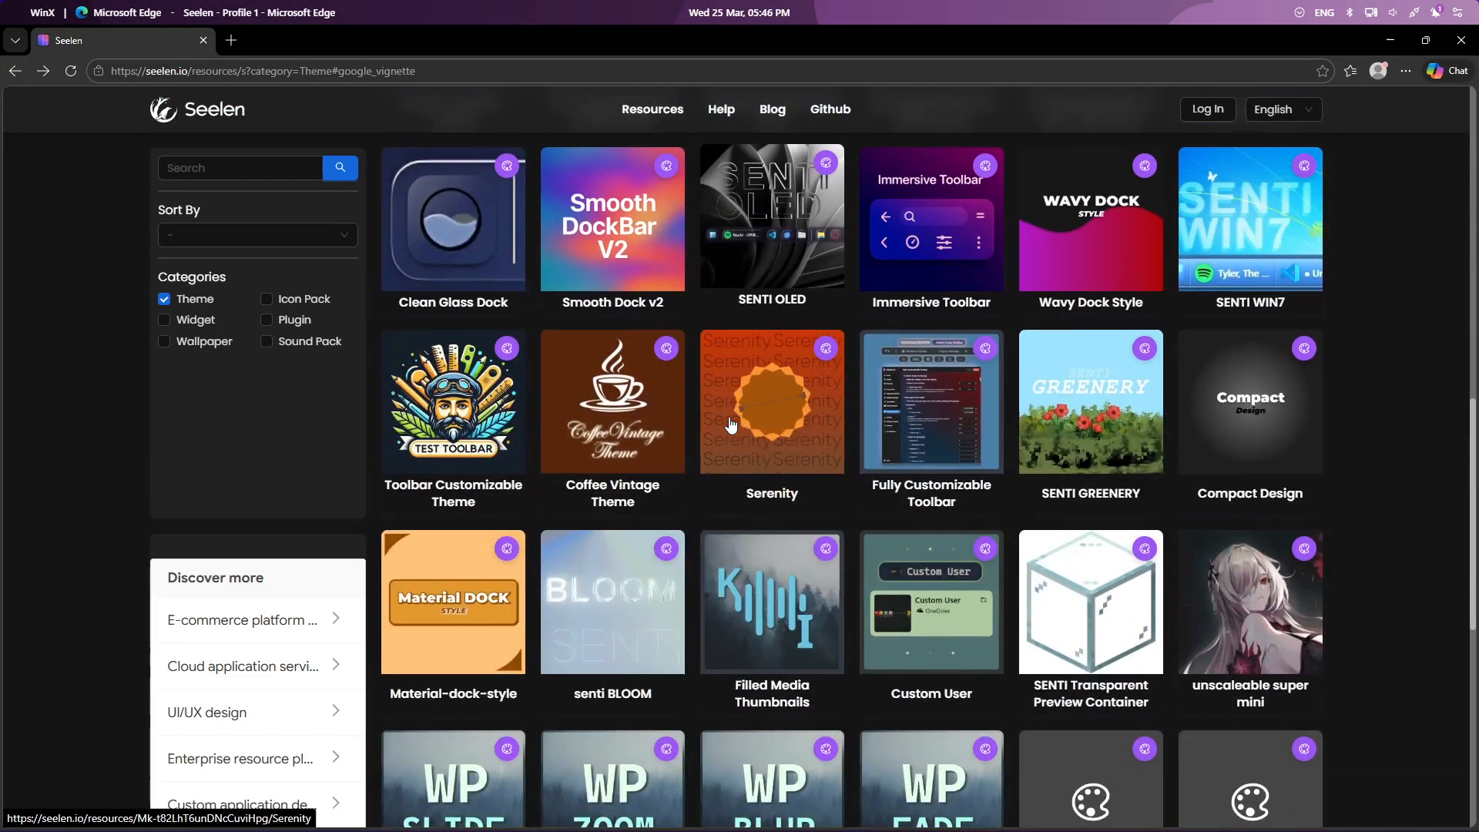
pyautogui.scroll(-5, 731, 425)
pyautogui.click(606, 558)
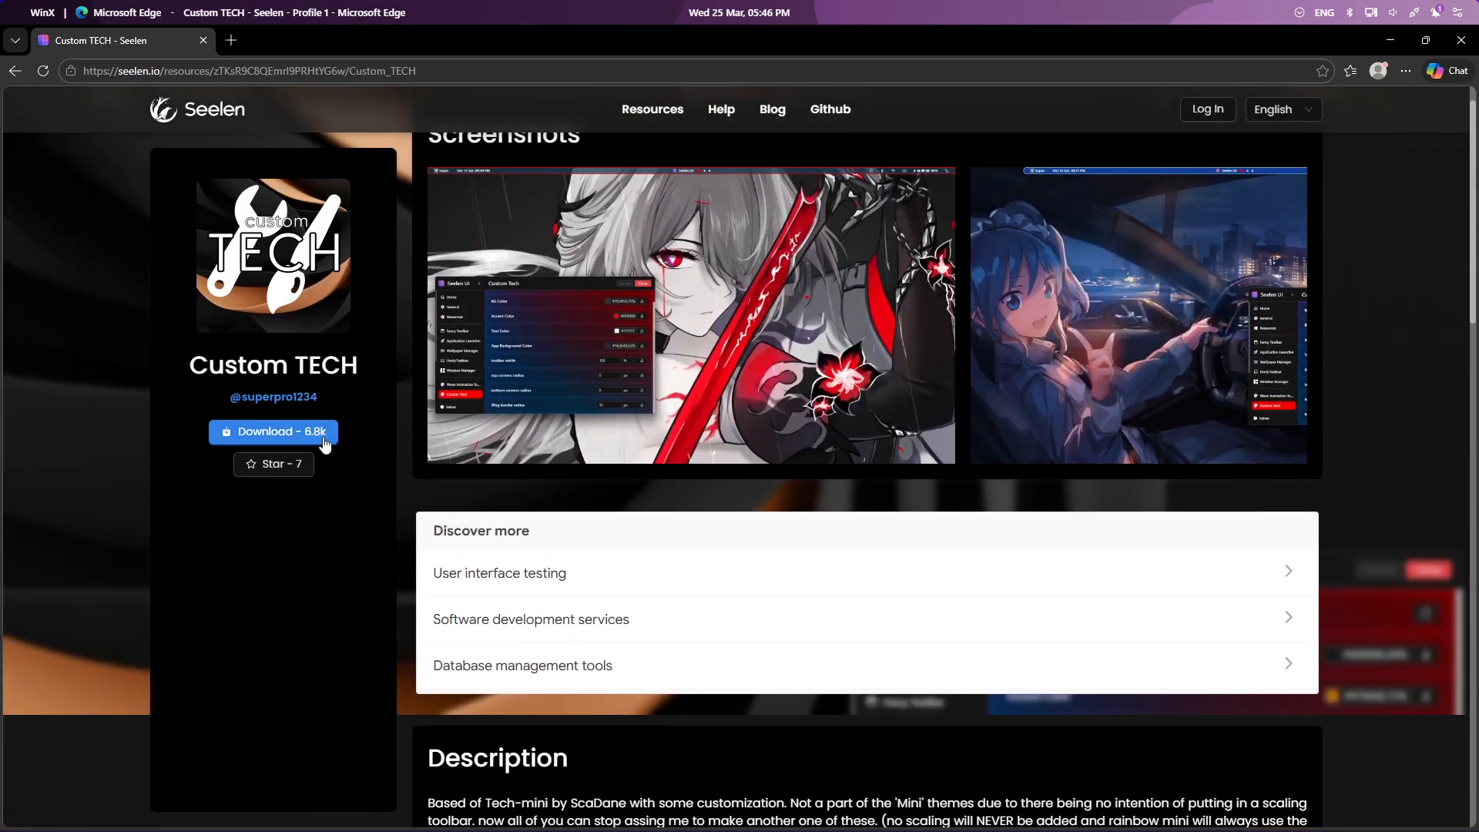
pyautogui.click(325, 445)
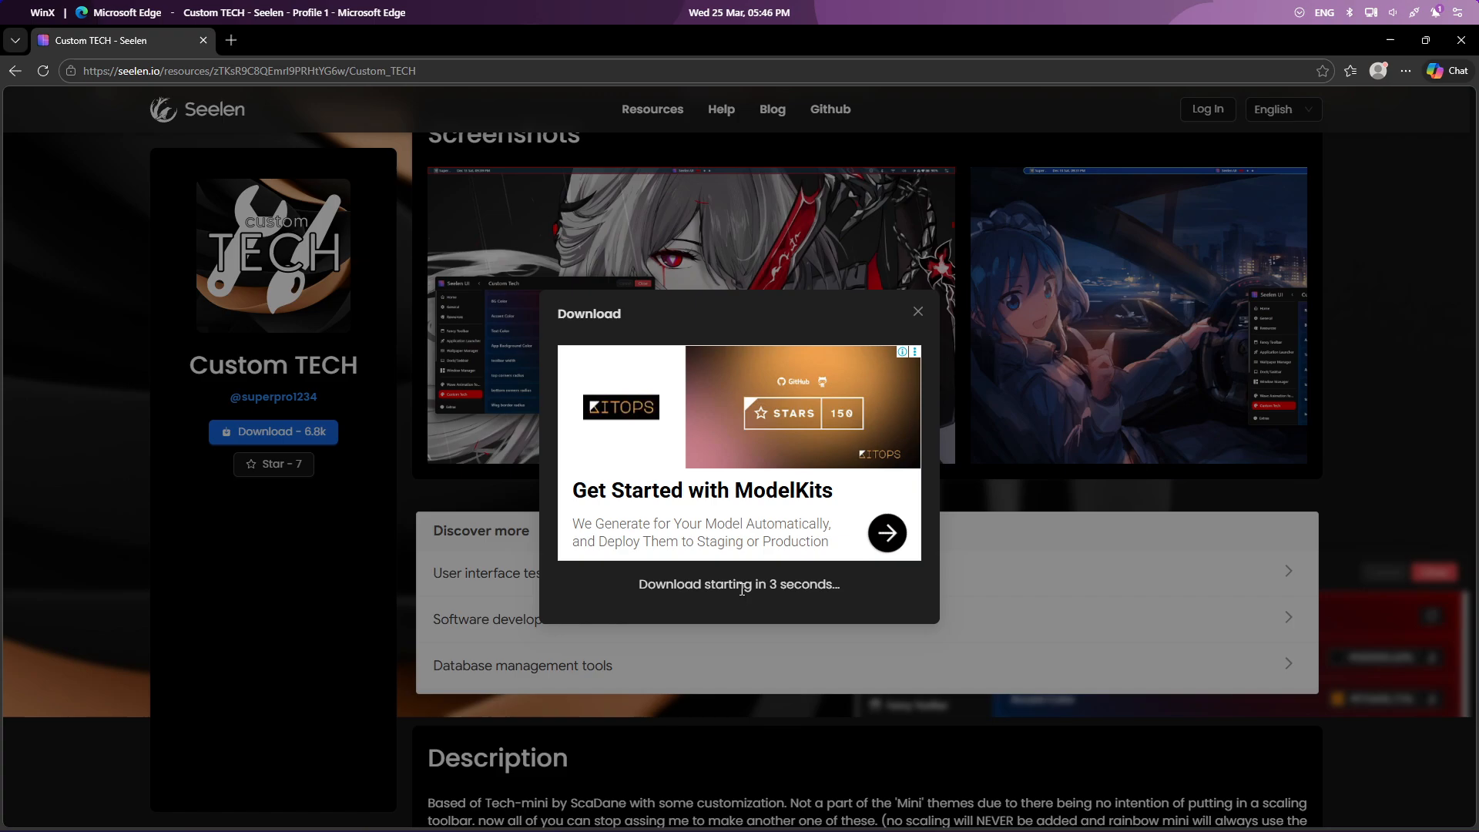
pyautogui.click(964, 3)
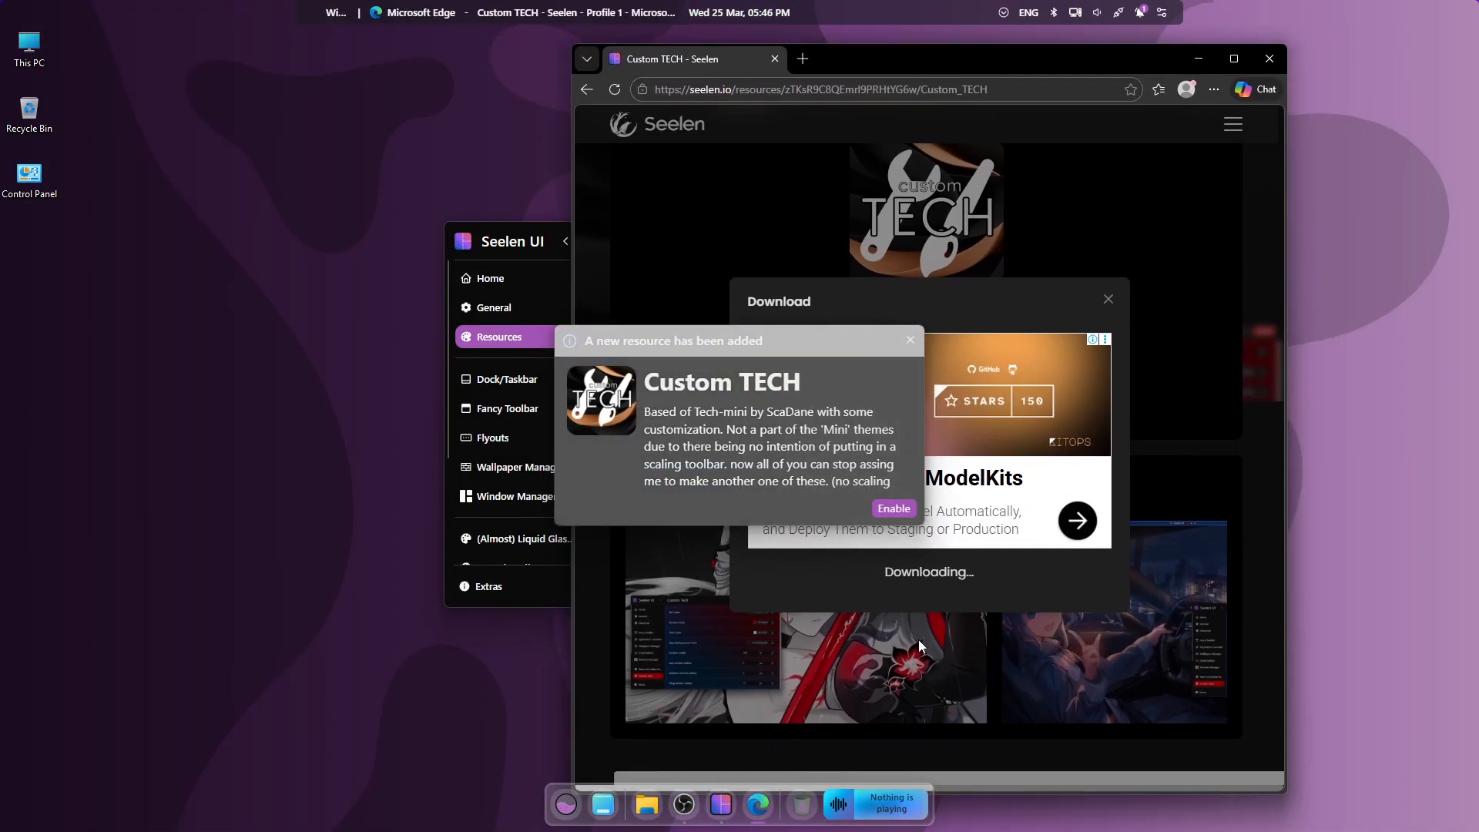
pyautogui.click(892, 510)
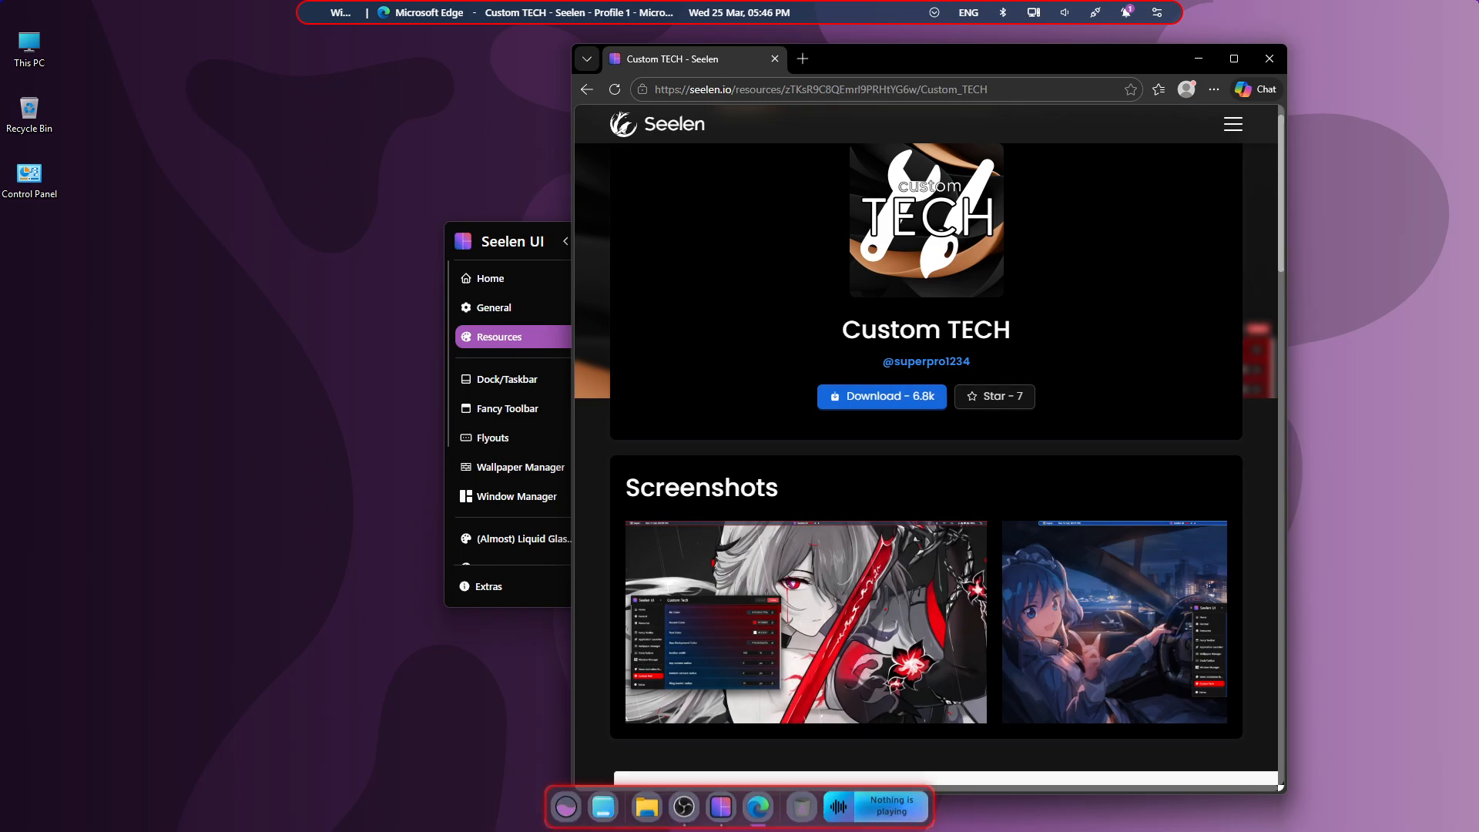
# Move the browser window aside, return to the theme gallery page and close the browser.
pyautogui.moveTo(944, 54); pyautogui.dragTo(614, 49)
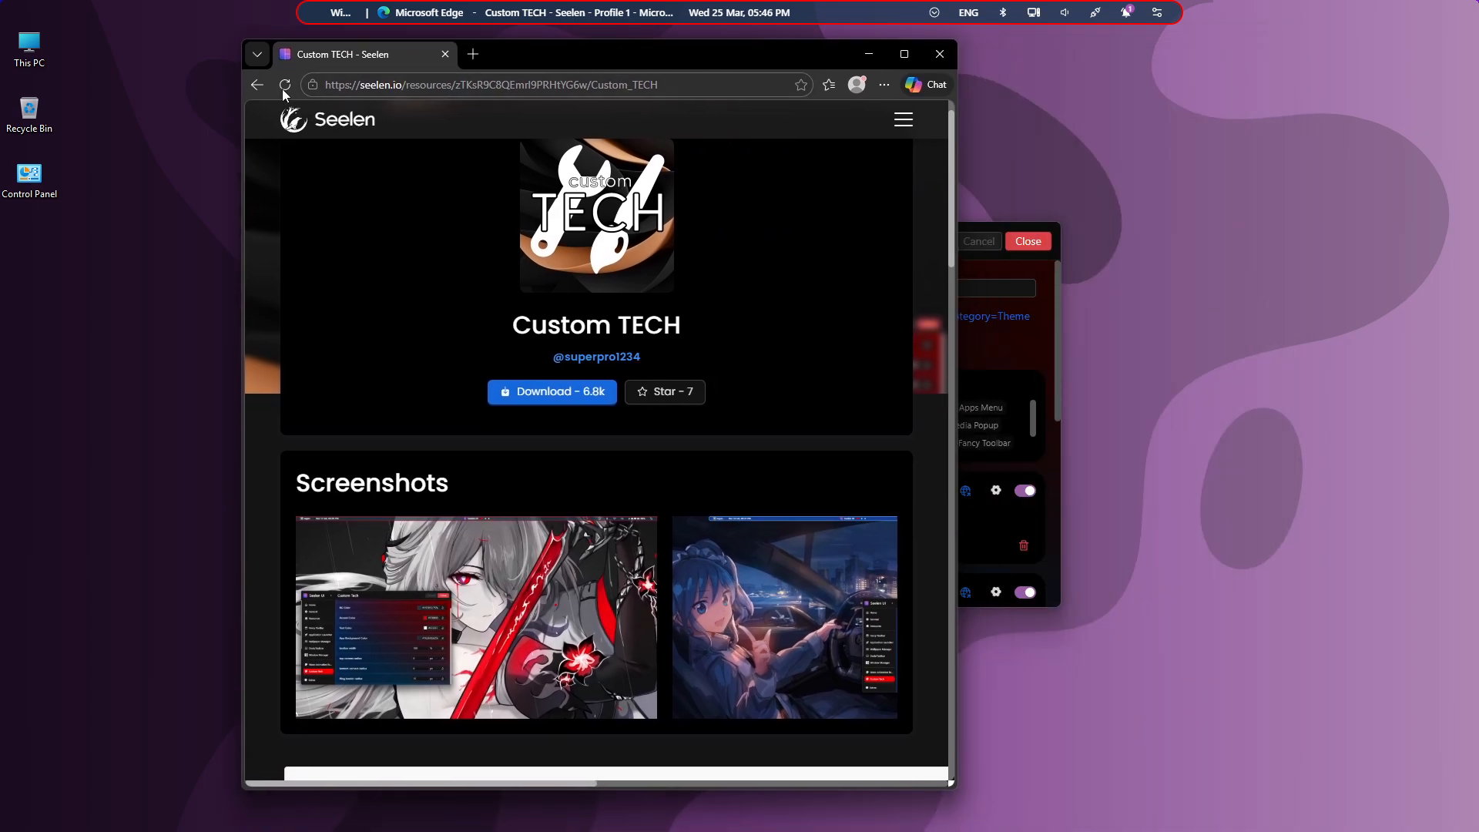
pyautogui.click(256, 84)
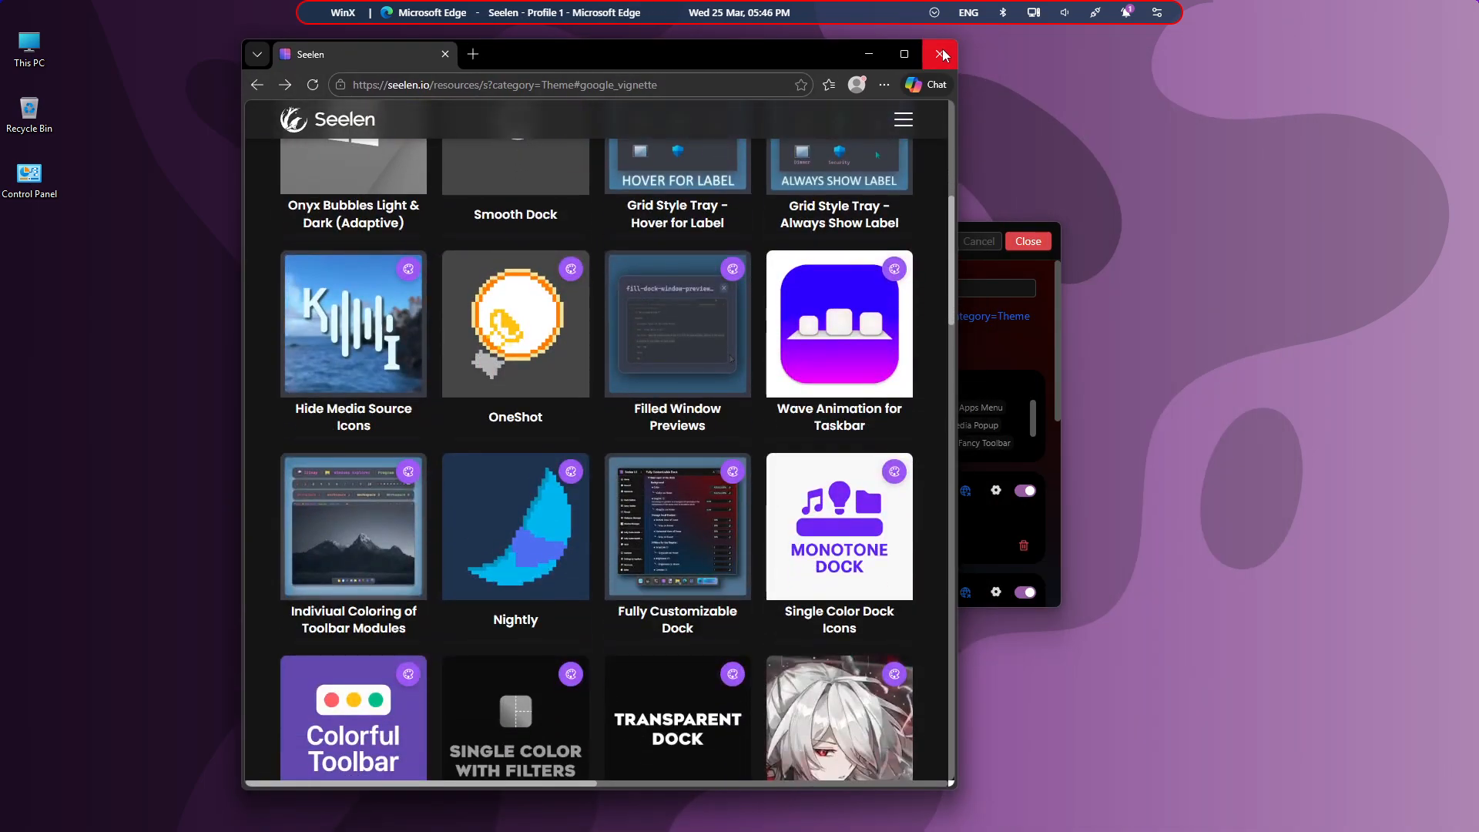
pyautogui.click(941, 54)
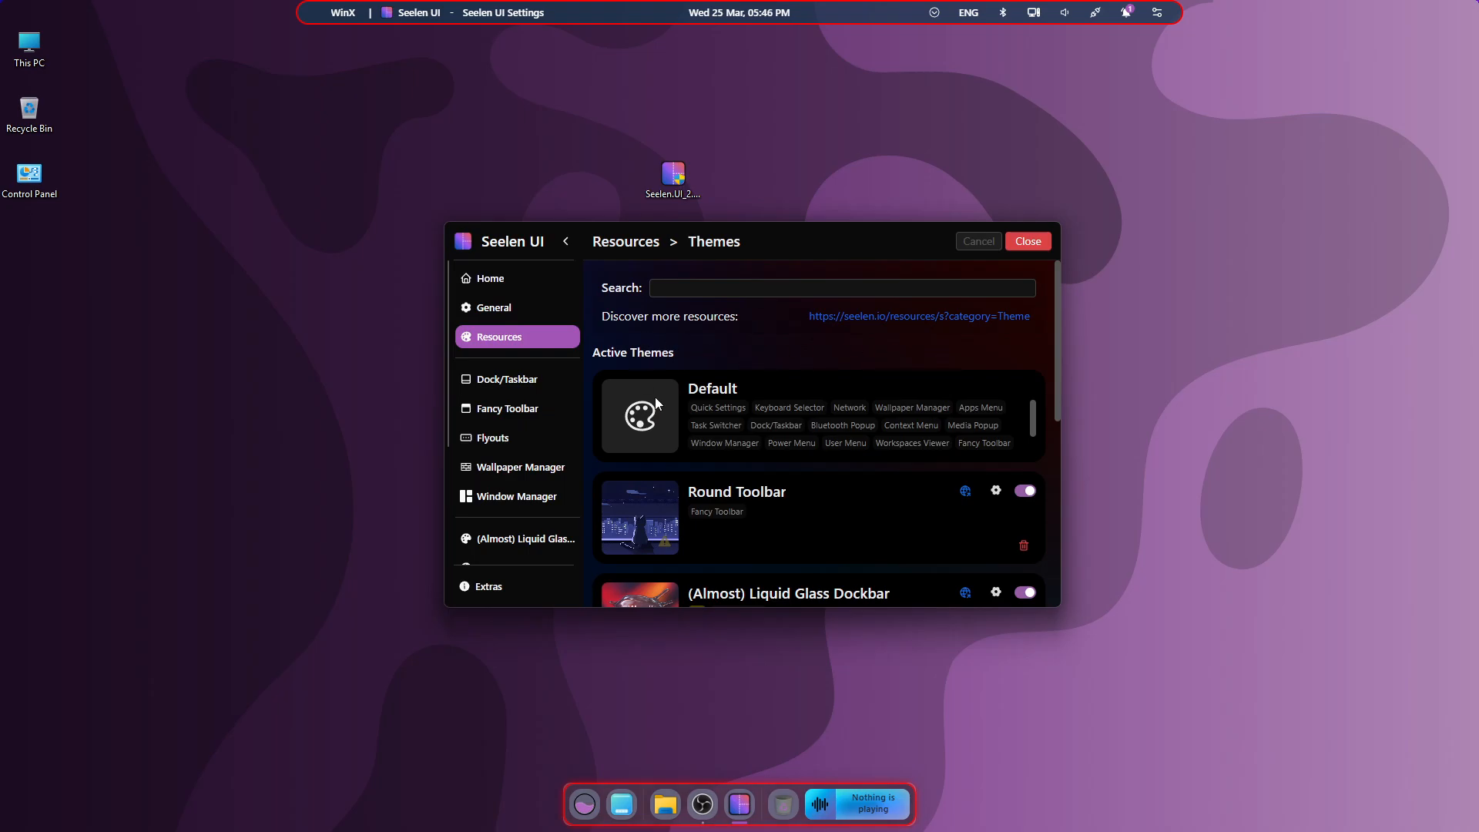
# Go to the icon pack resources in the Seelen UI settings and open the online icon pack gallery.
pyautogui.click(522, 339)
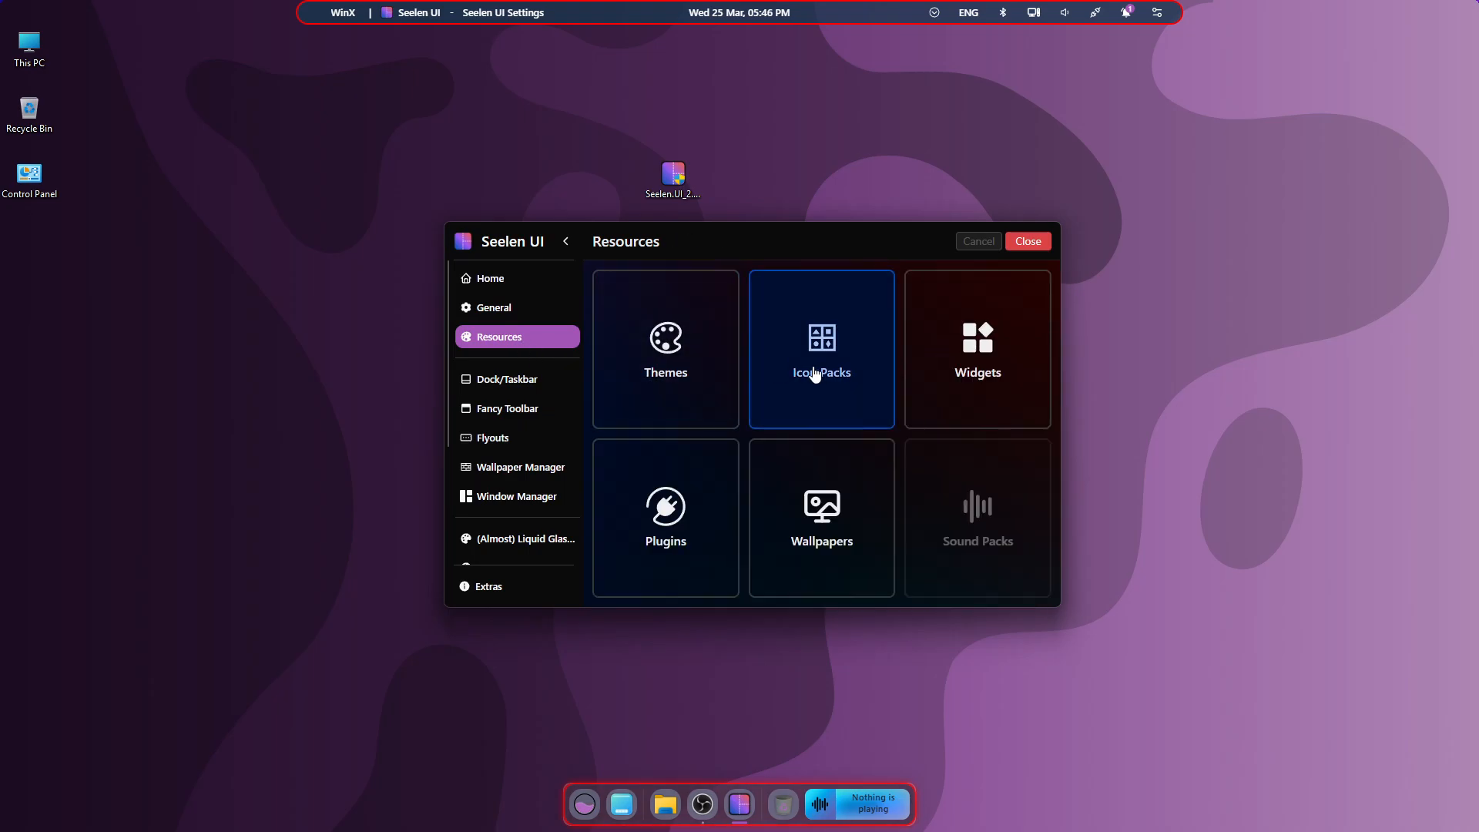
pyautogui.click(817, 372)
pyautogui.click(895, 316)
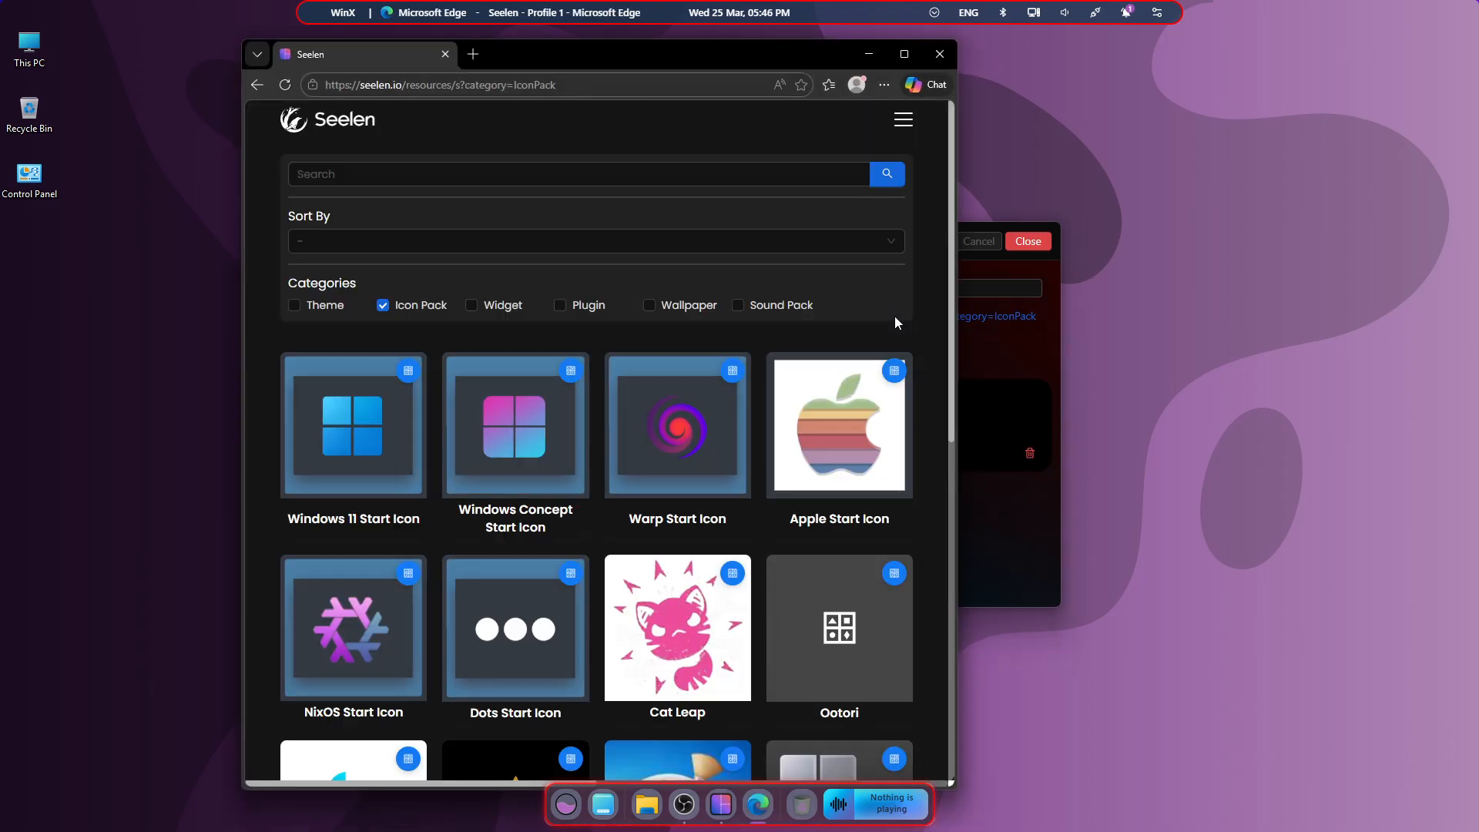
# Download the Windows Concept Start Icon pack, enable it in Seelen UI and close the browser.
pyautogui.click(539, 420)
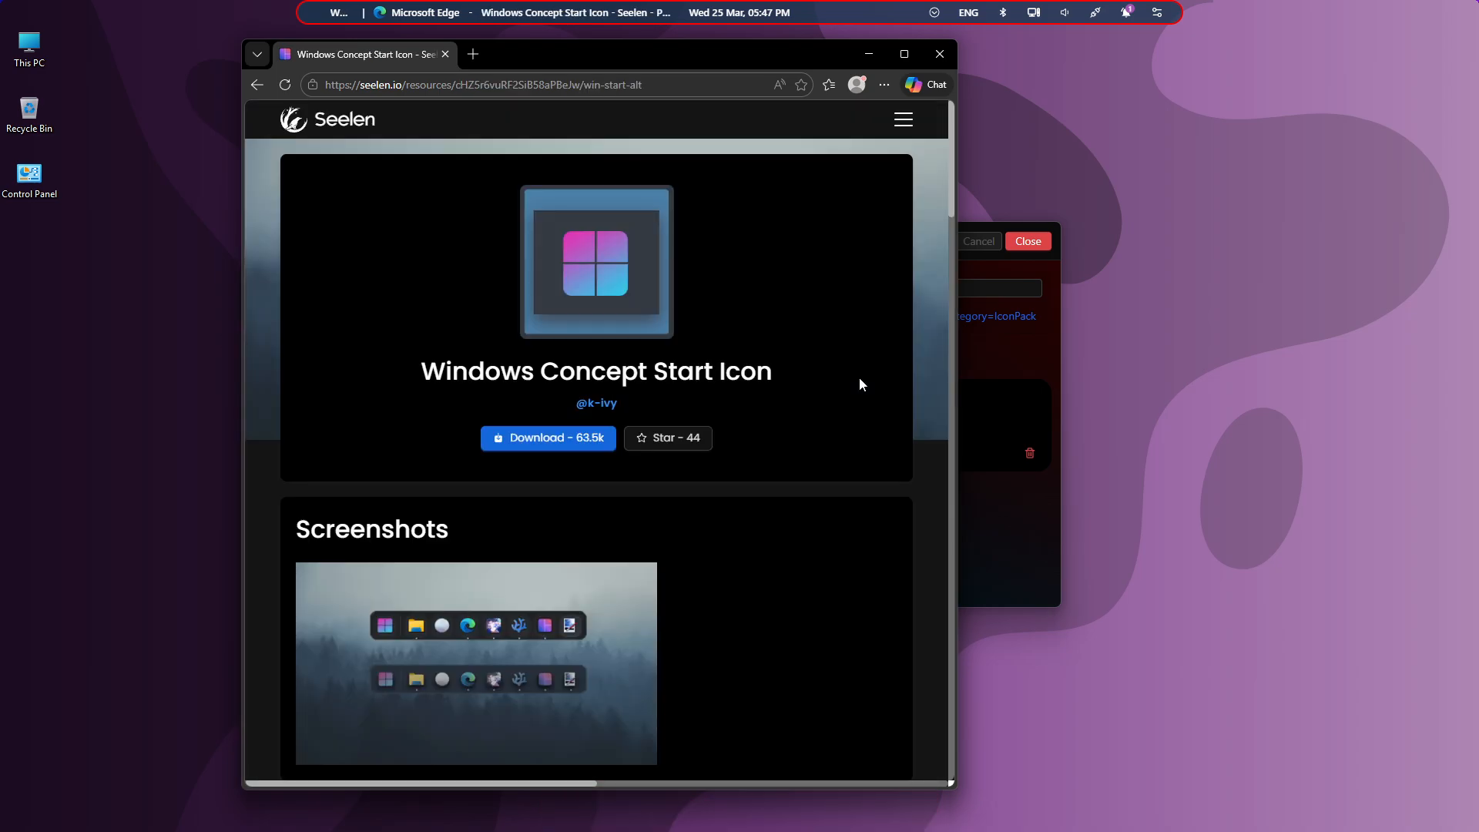
pyautogui.click(553, 437)
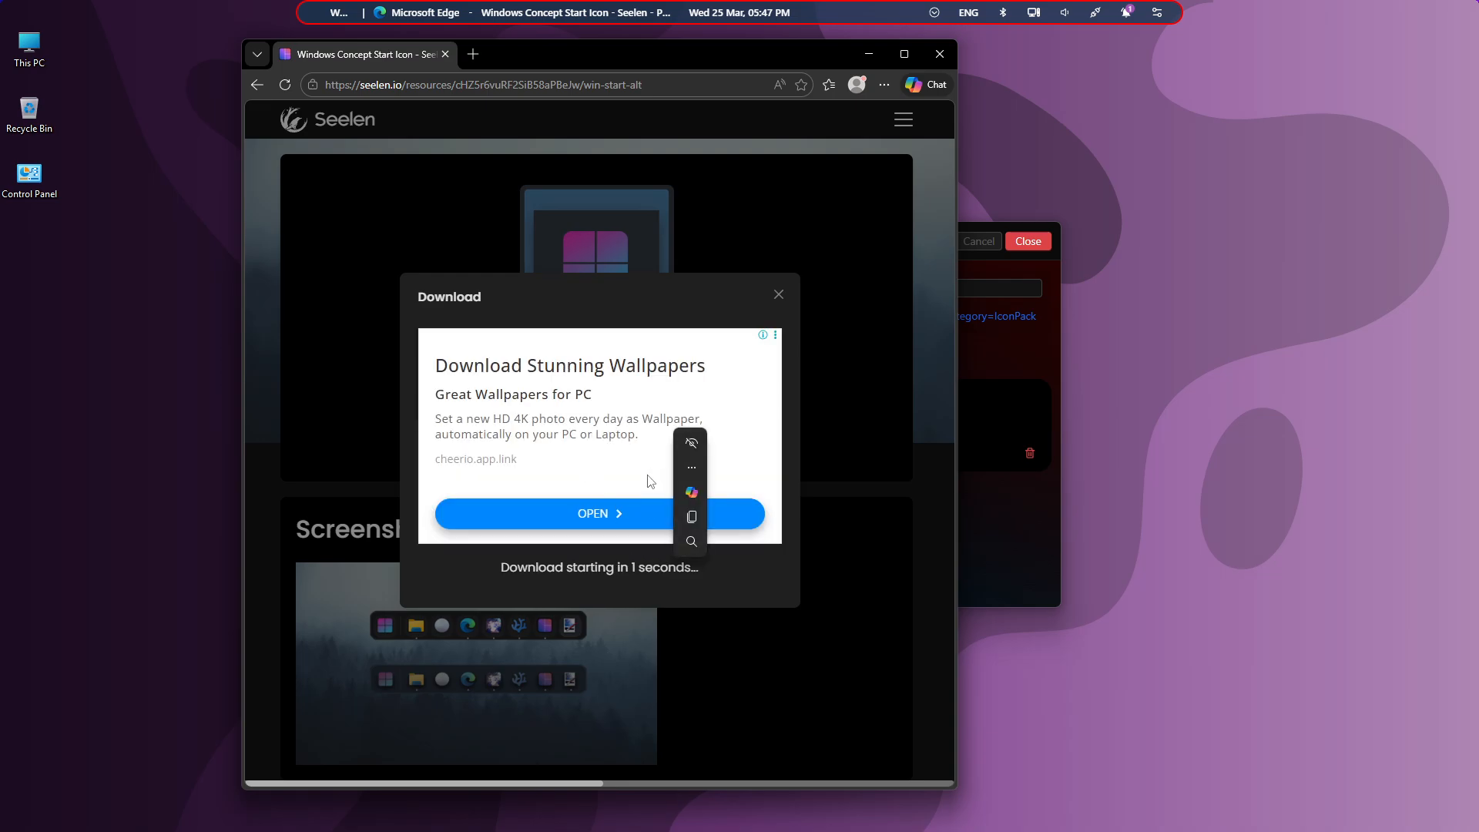
pyautogui.click(892, 507)
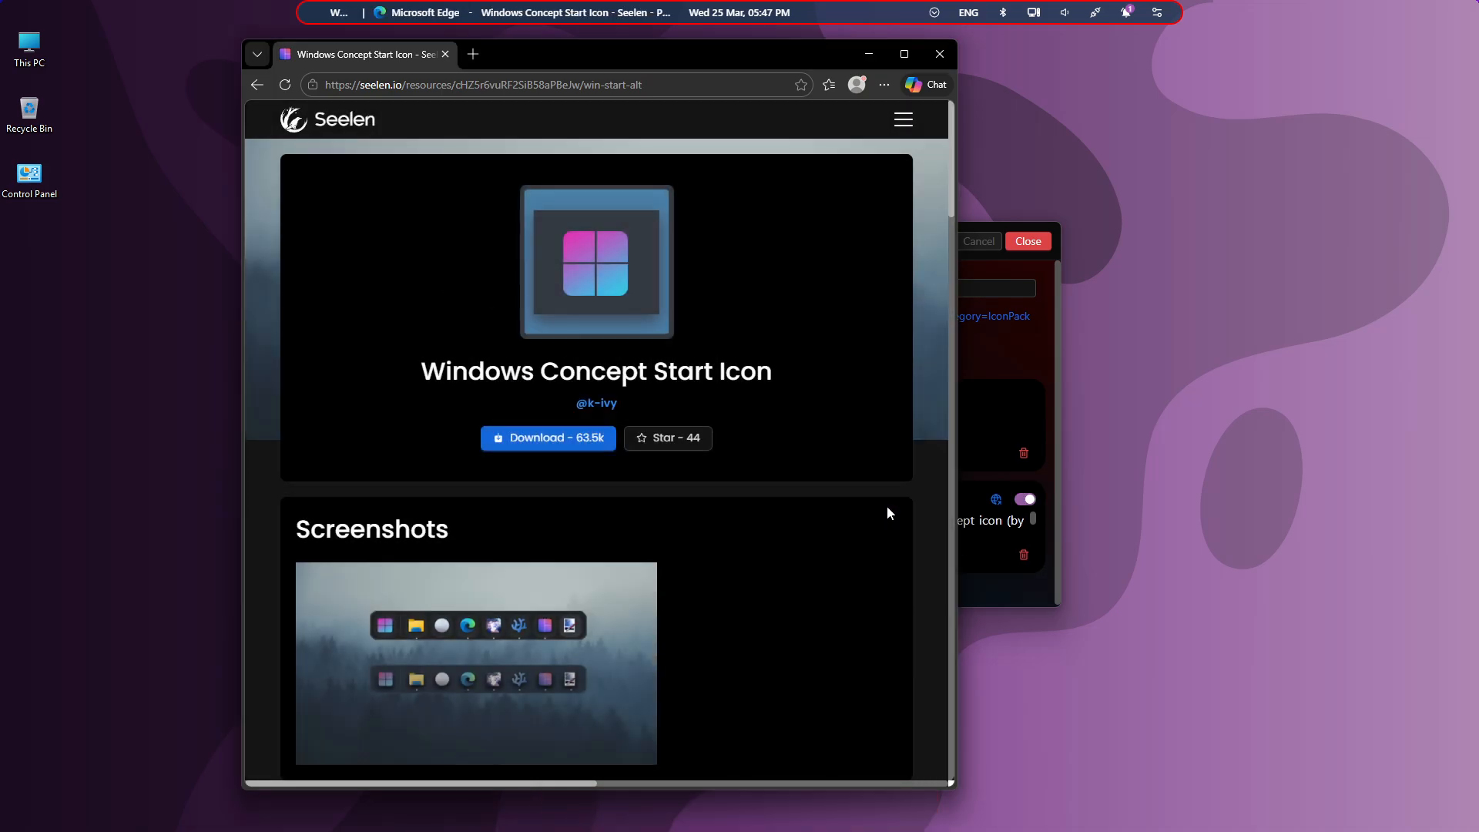
pyautogui.click(938, 55)
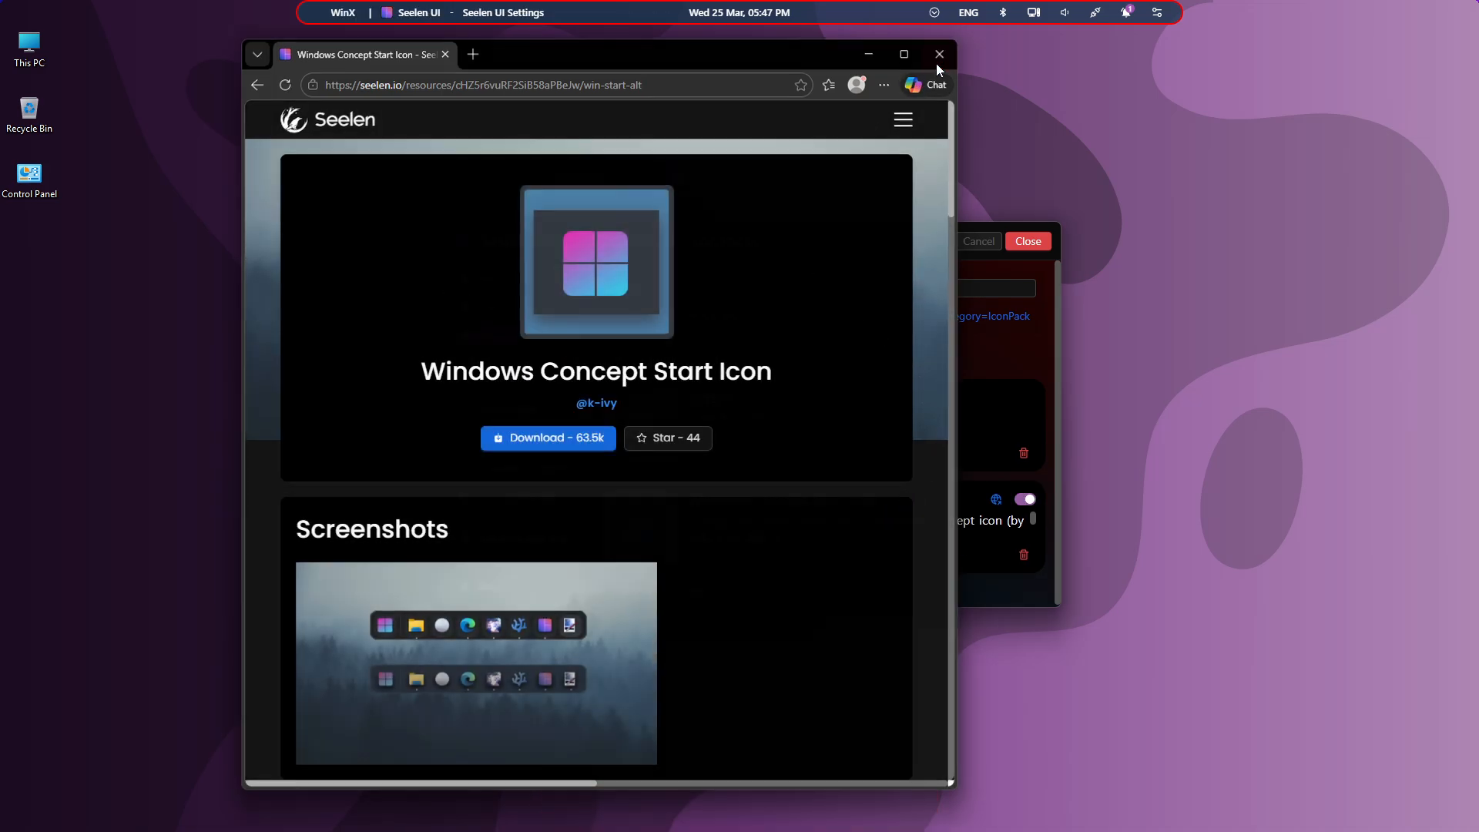
# Go to the wallpaper resources in the Seelen UI settings and open the online wallpaper gallery.
pyautogui.click(543, 341)
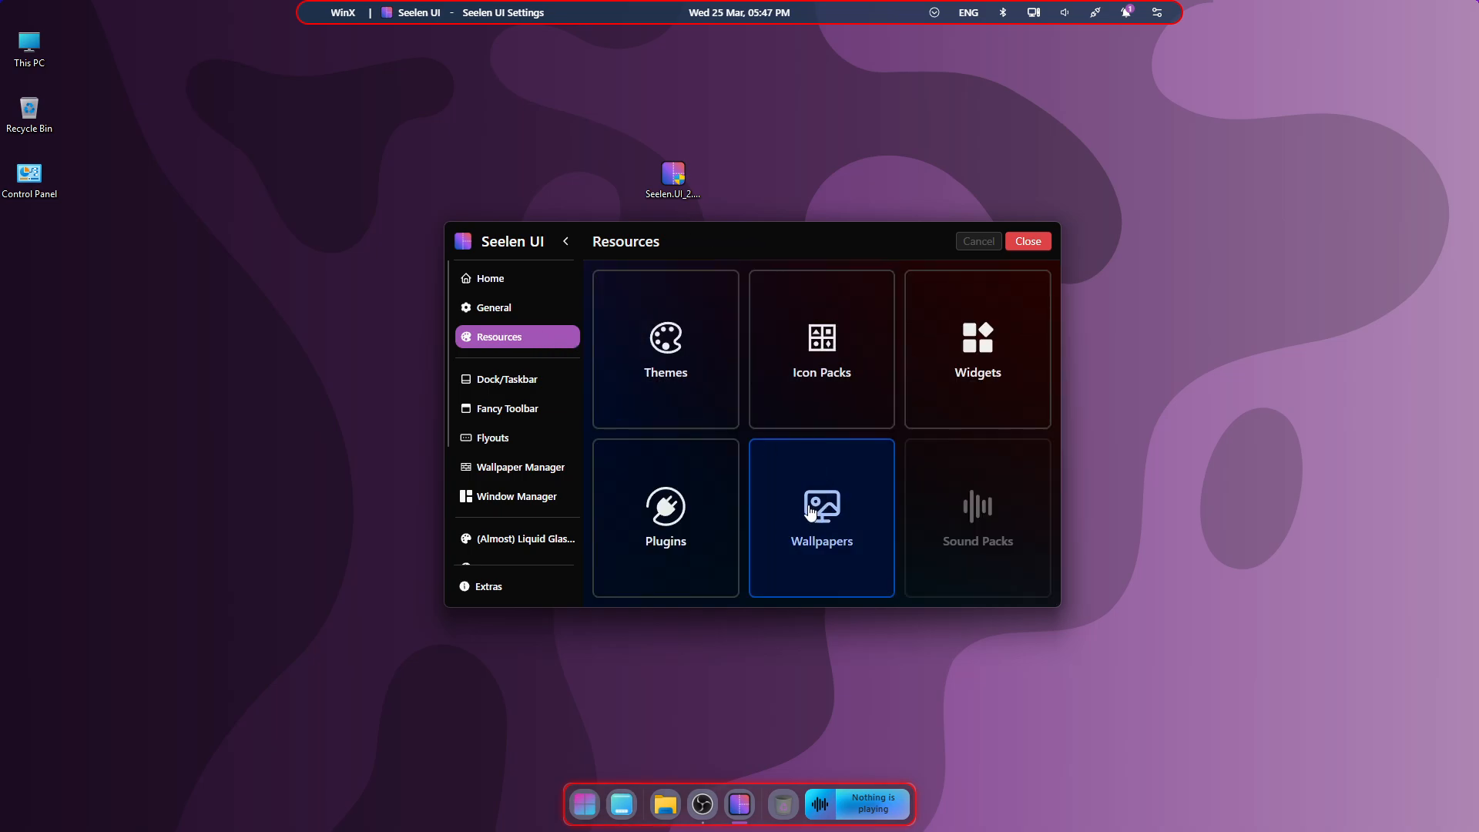
pyautogui.click(810, 512)
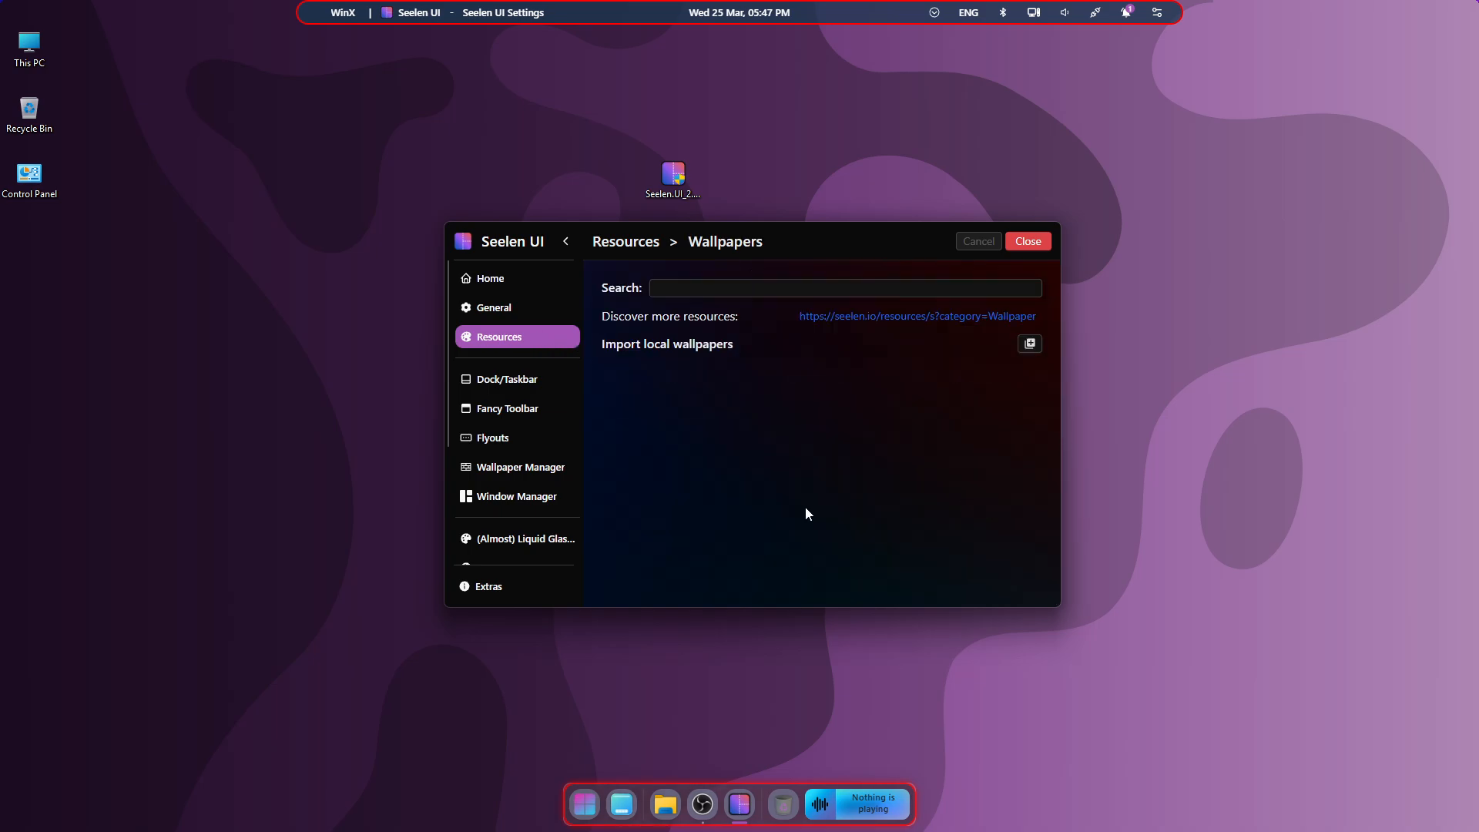
pyautogui.click(876, 319)
# Find the Hypnotic Eyes wallpaper in the gallery, download it, enable it in Seelen UI and close the browser.
pyautogui.scroll(-5, 771, 401)
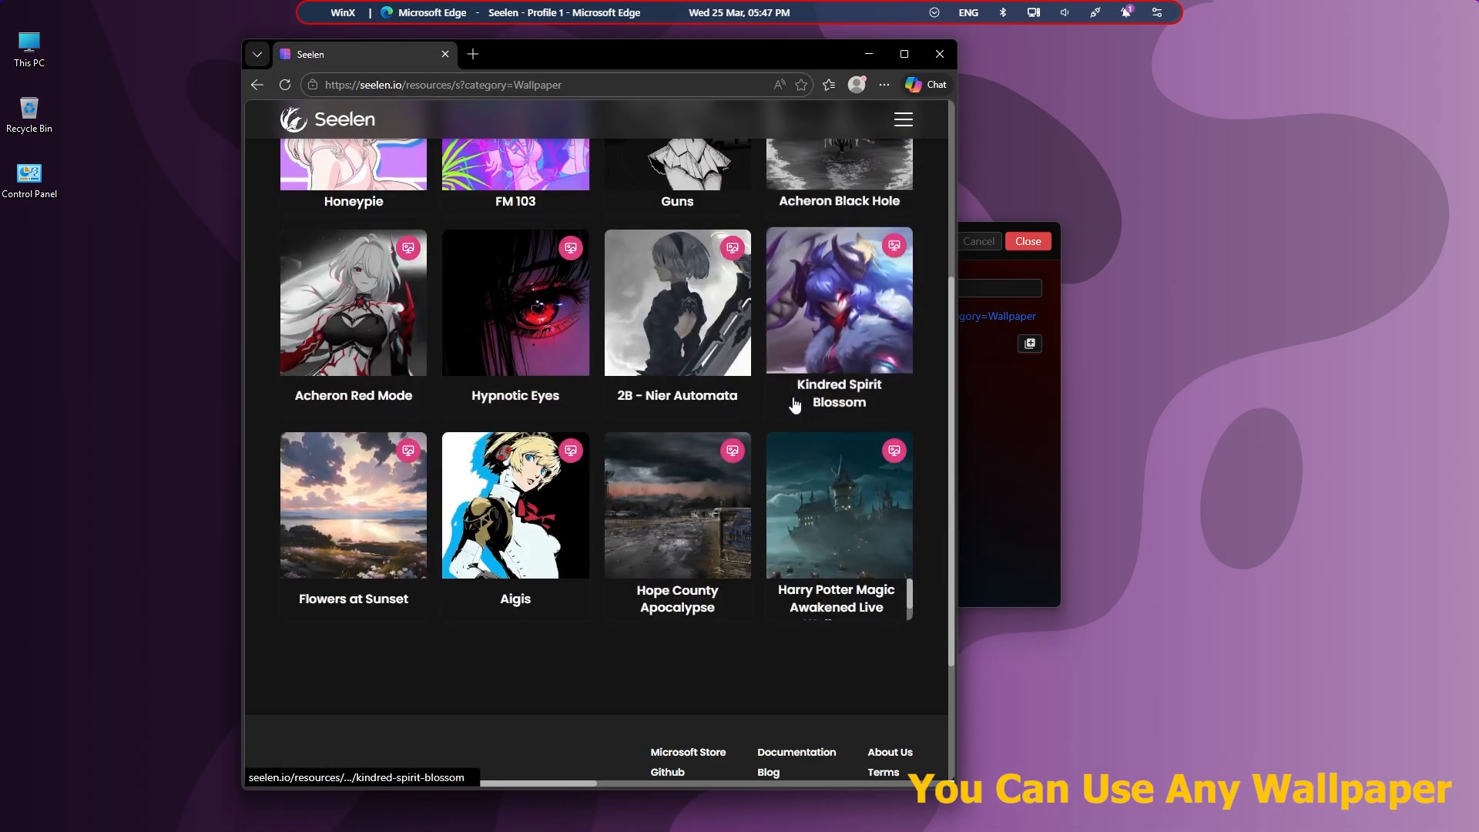
pyautogui.click(566, 337)
pyautogui.scroll(10, 585, 347)
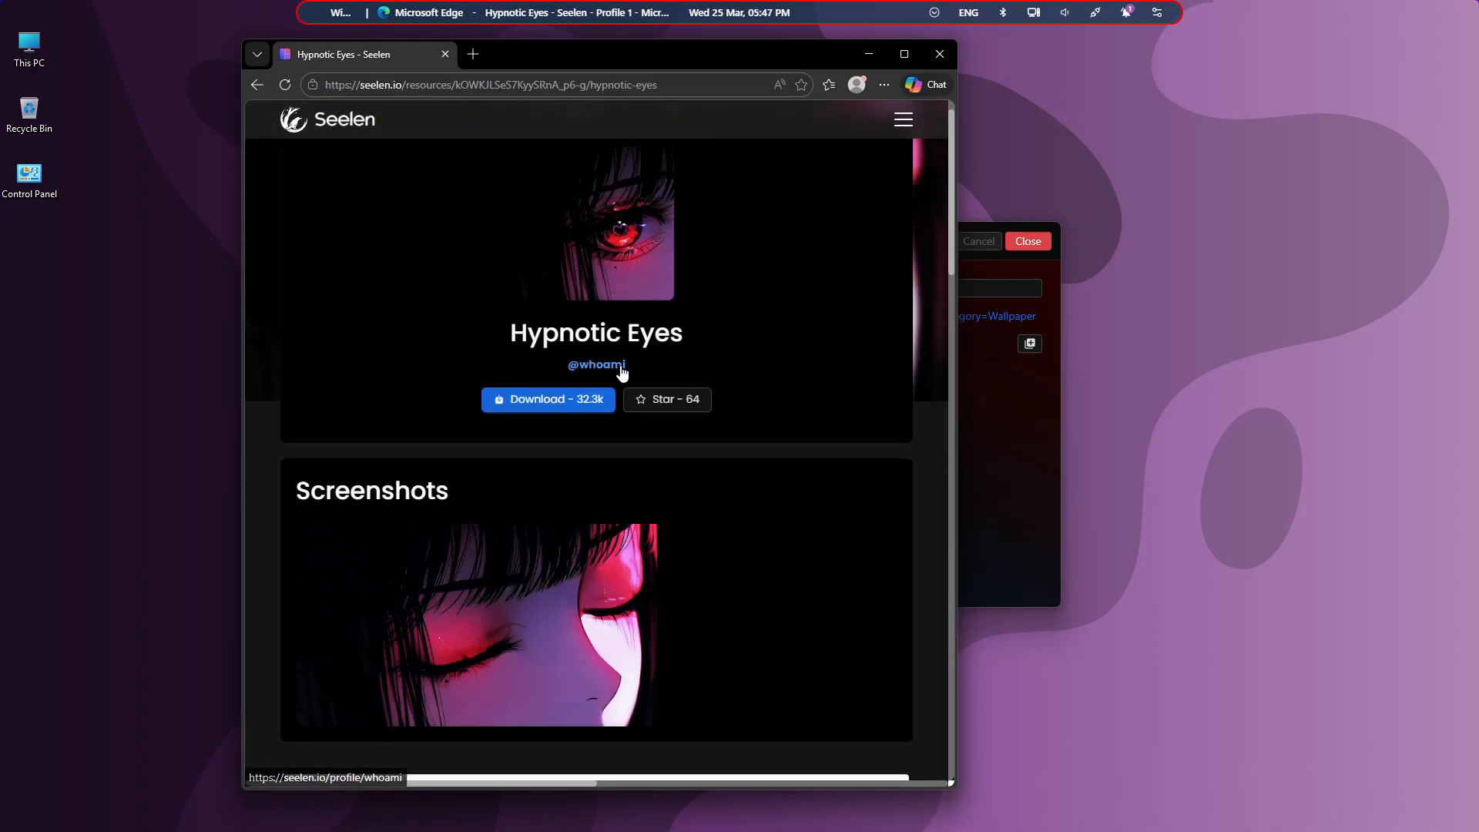
pyautogui.scroll(-1, 620, 369)
pyautogui.click(553, 331)
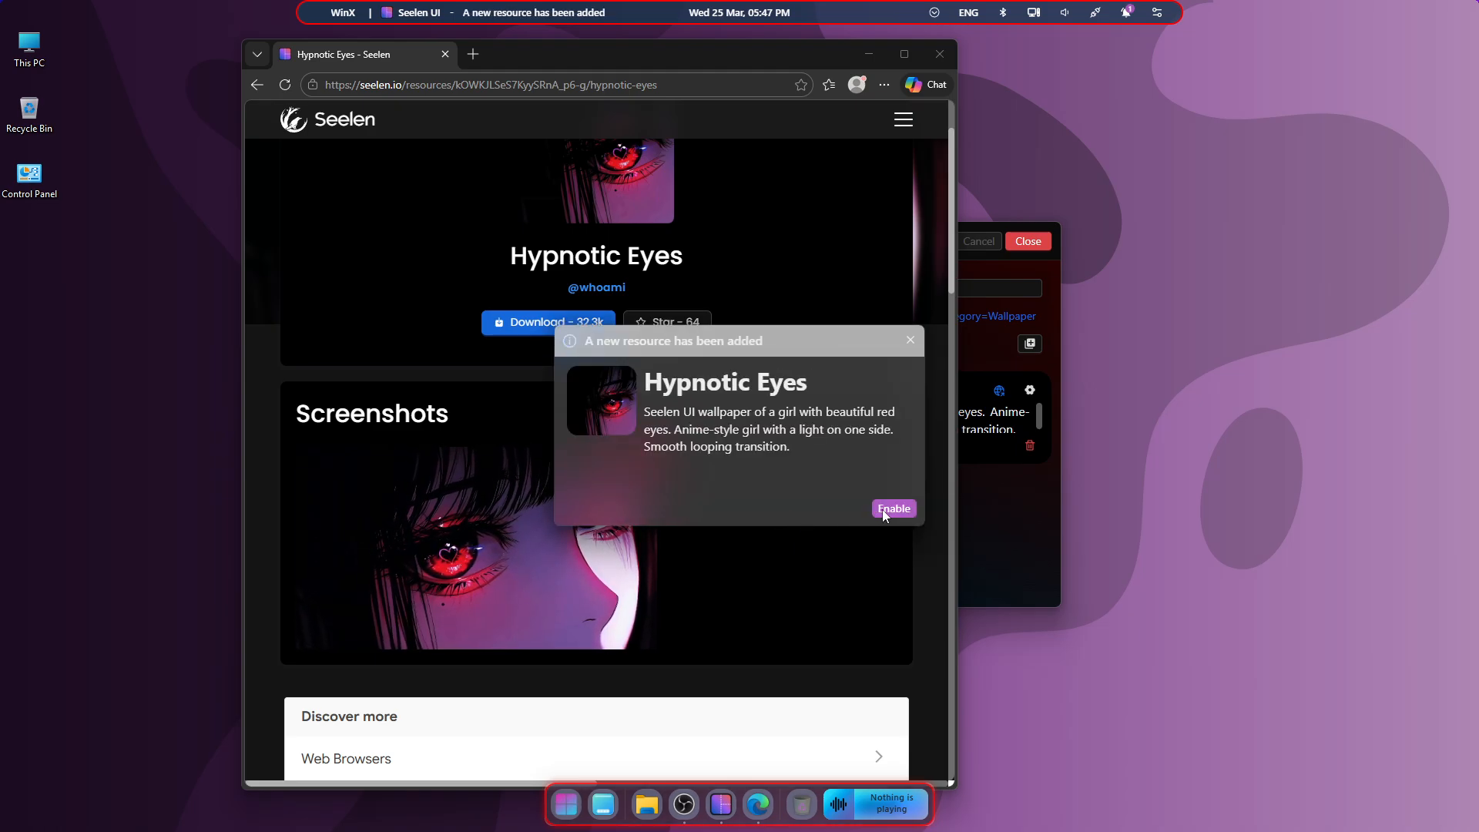
pyautogui.click(883, 510)
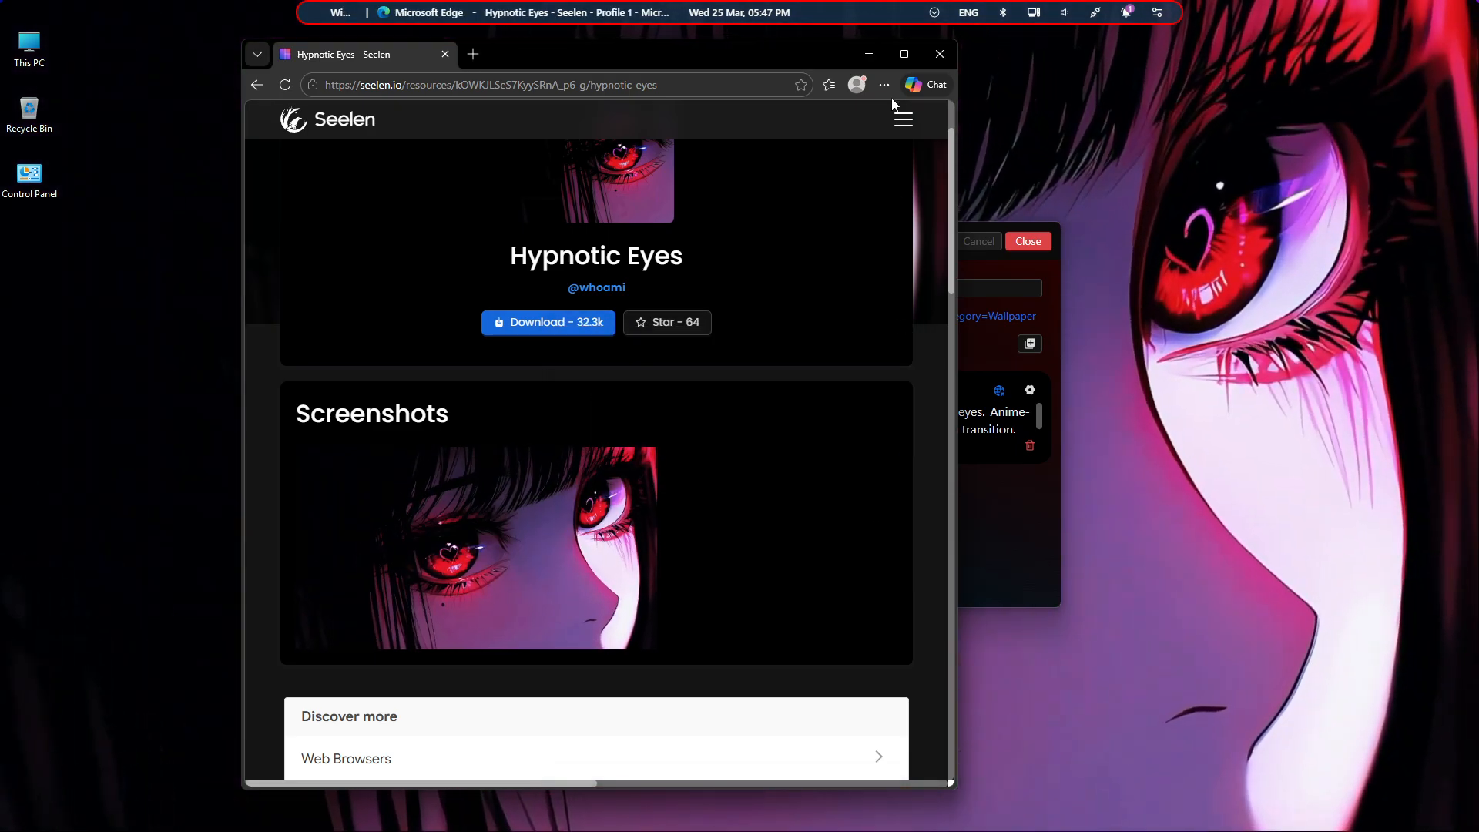
pyautogui.click(940, 54)
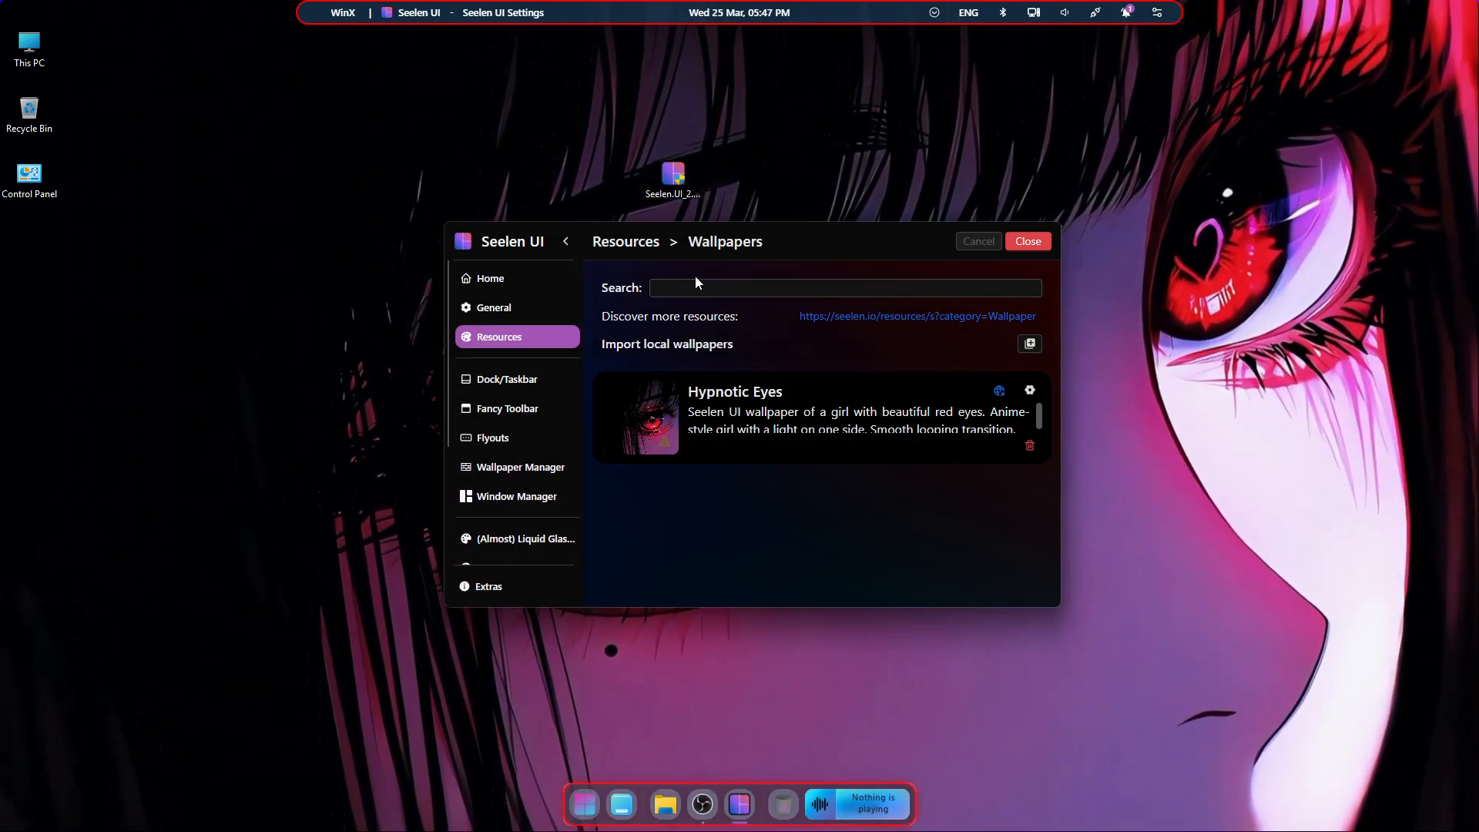
# Review the accent color, hardware acceleration, polling interval and performance mode options in the General settings.
pyautogui.click(509, 339)
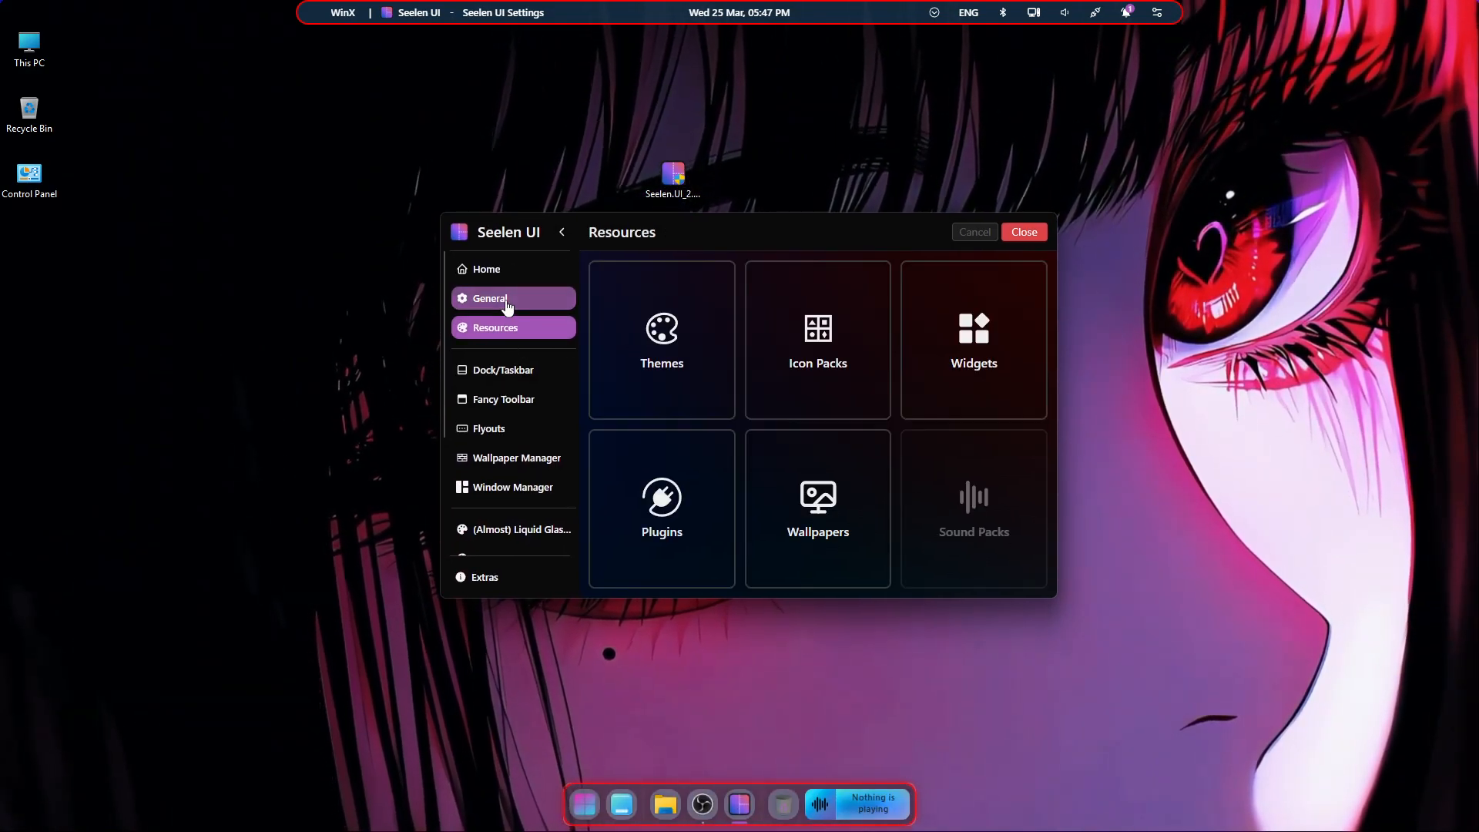
pyautogui.click(506, 302)
pyautogui.scroll(-3, 655, 362)
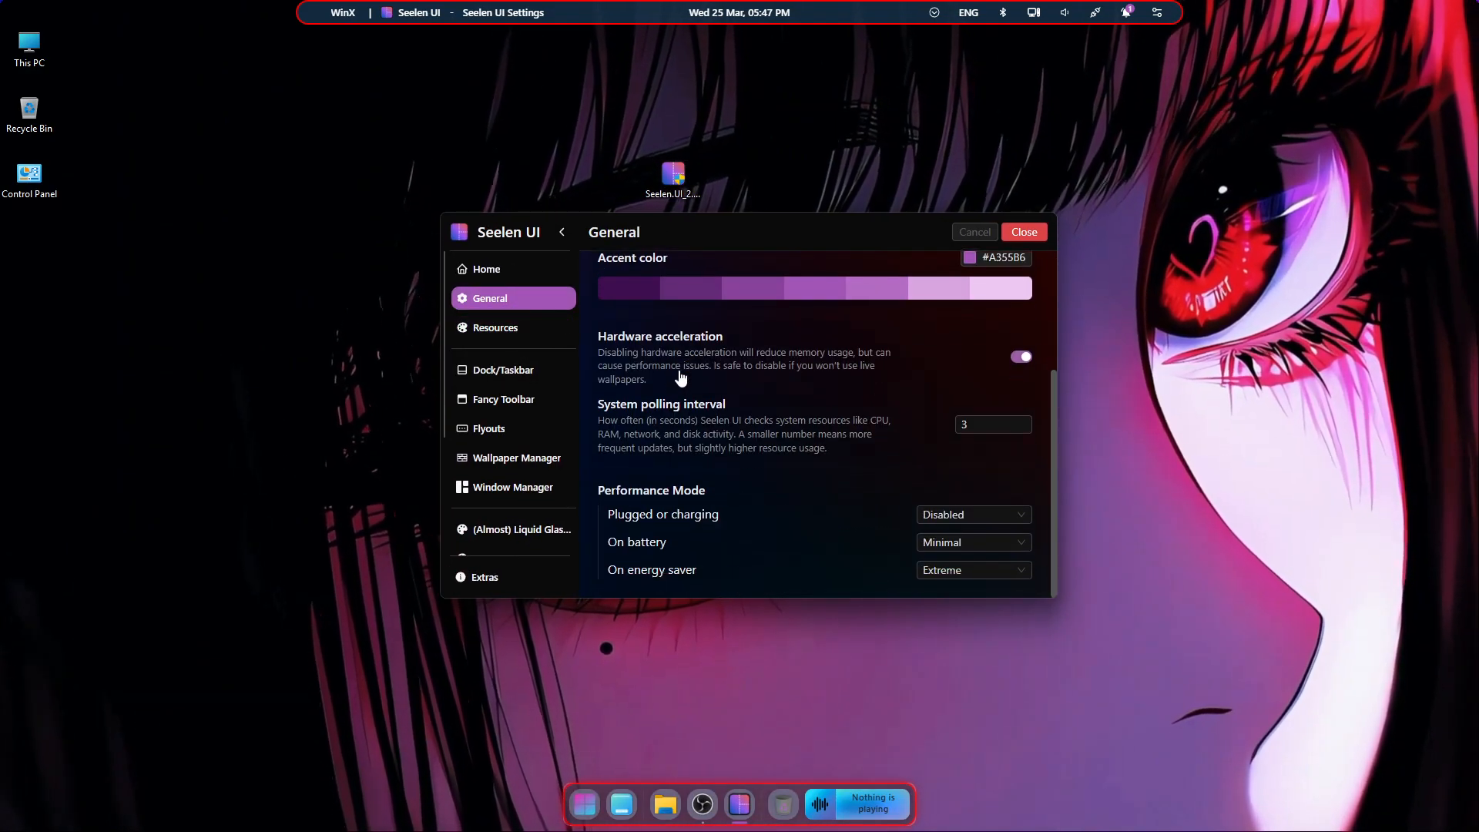
# Set the Wallpaper Manager's multimonitor behaviour to Extend primary and save the change.
pyautogui.click(527, 460)
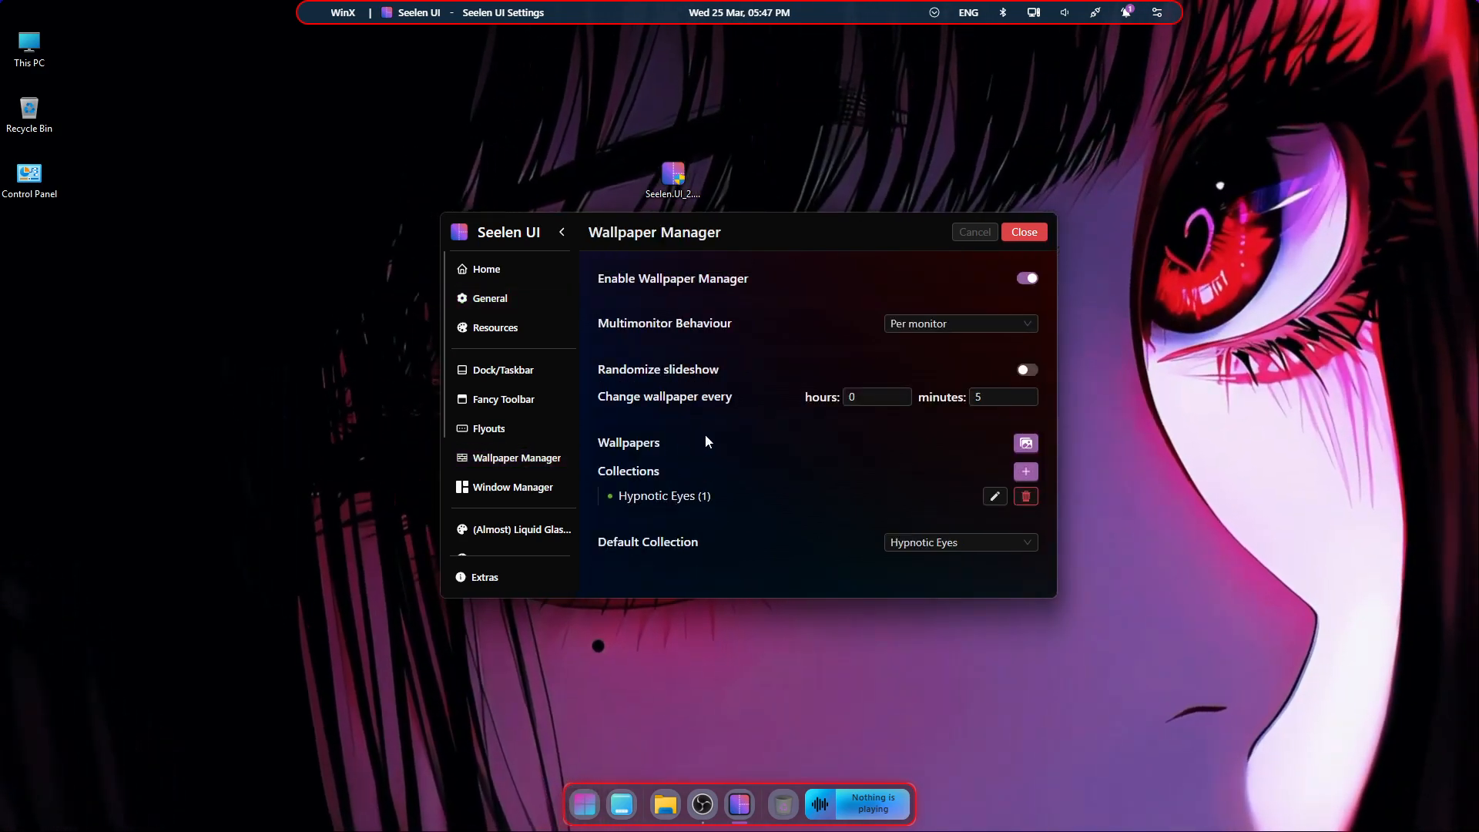
pyautogui.click(930, 327)
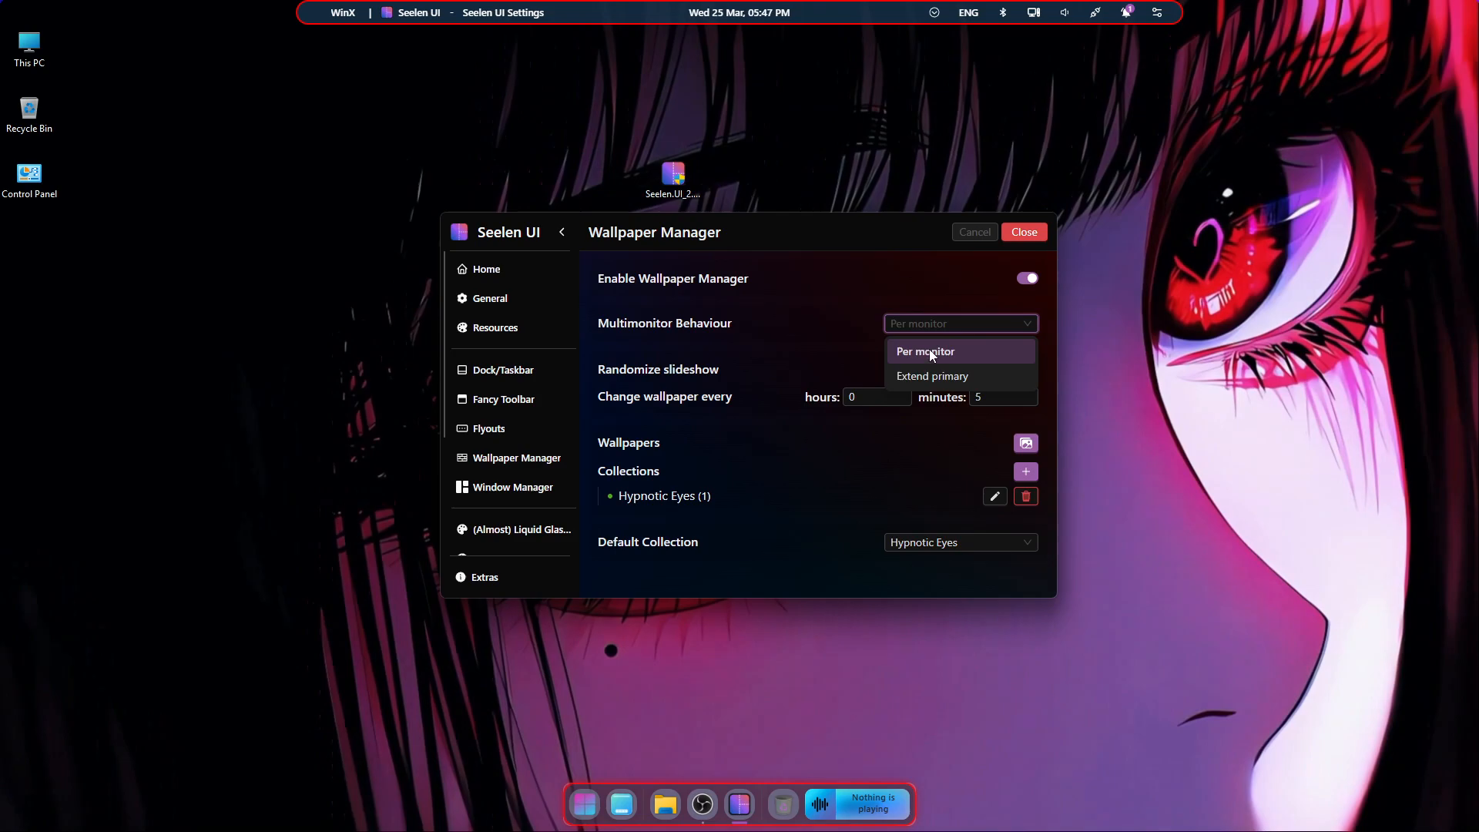
pyautogui.click(935, 376)
pyautogui.click(1024, 232)
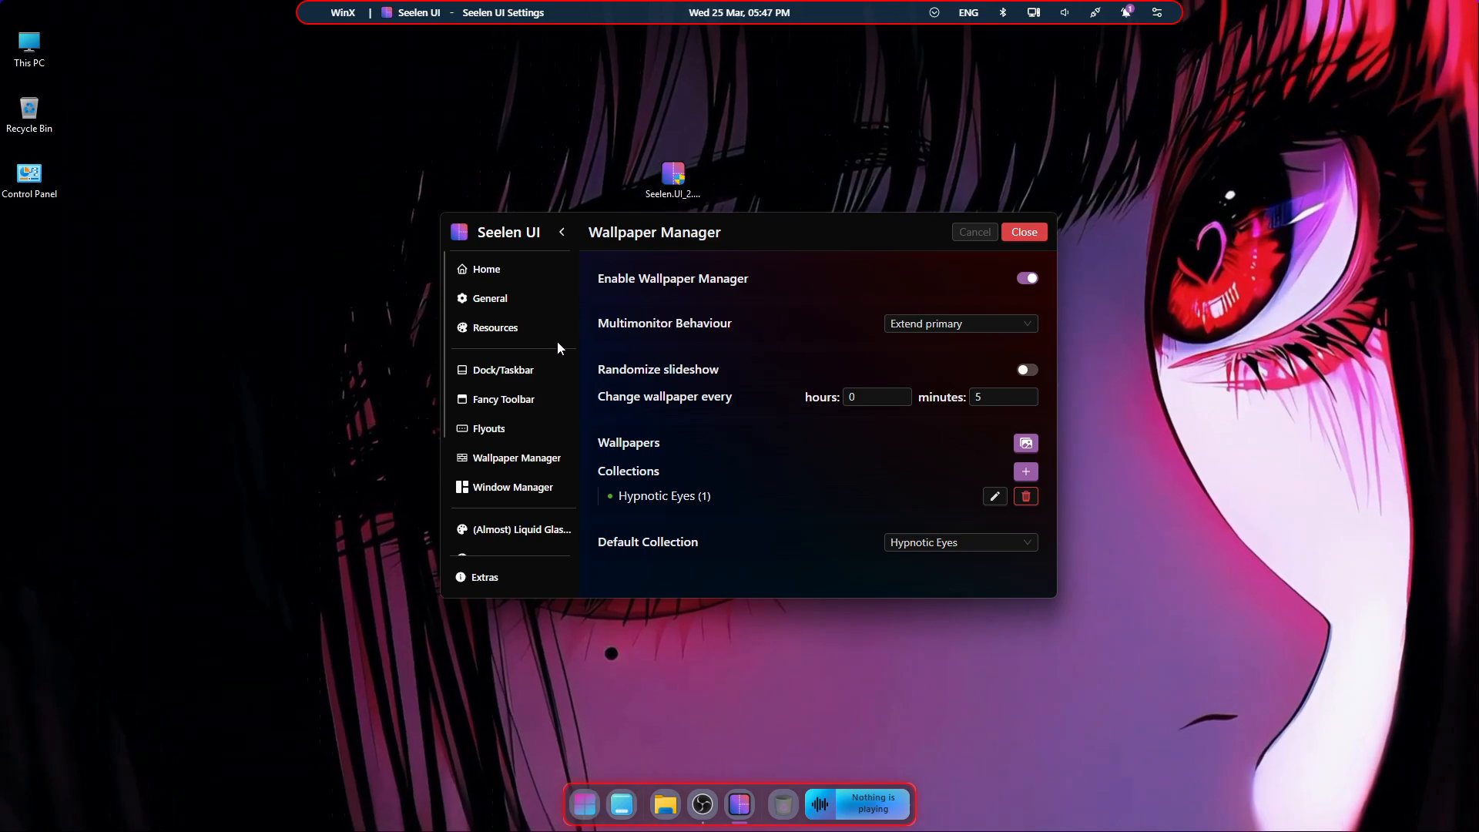
# Position the dock at the top edge of the screen, move it to the left edge, and save each change.
pyautogui.click(496, 370)
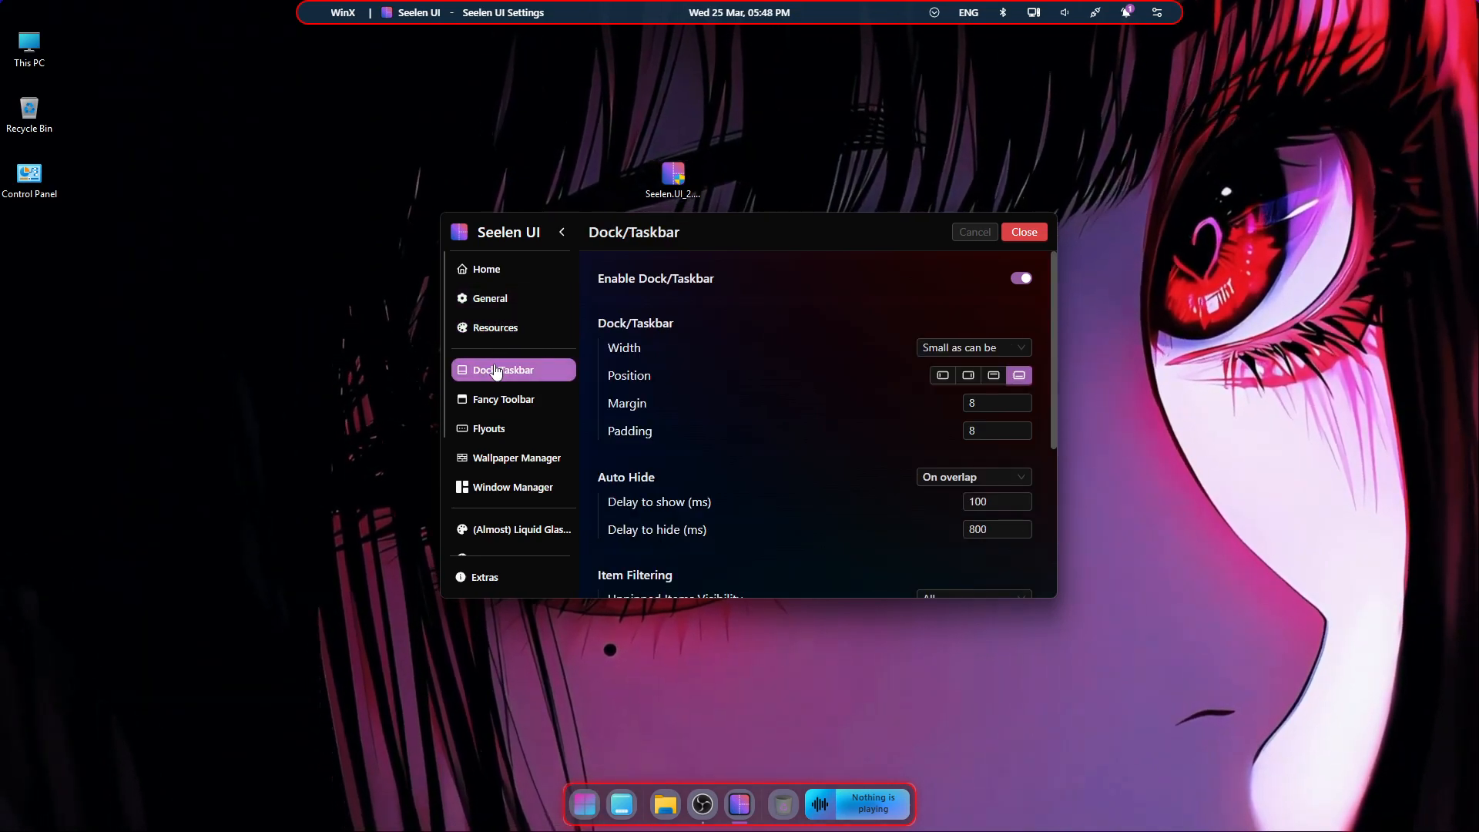
pyautogui.click(994, 377)
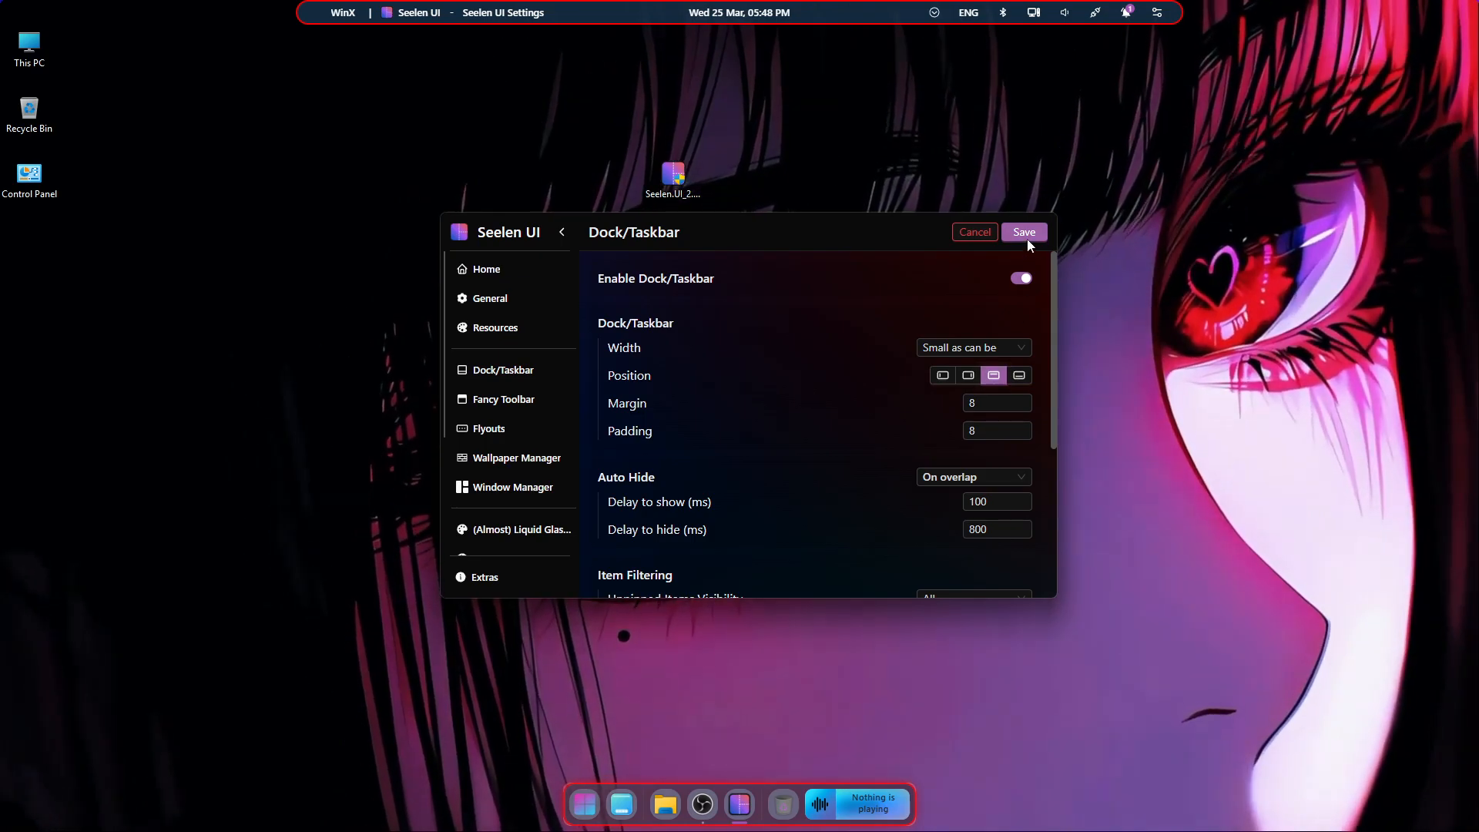
pyautogui.click(1026, 234)
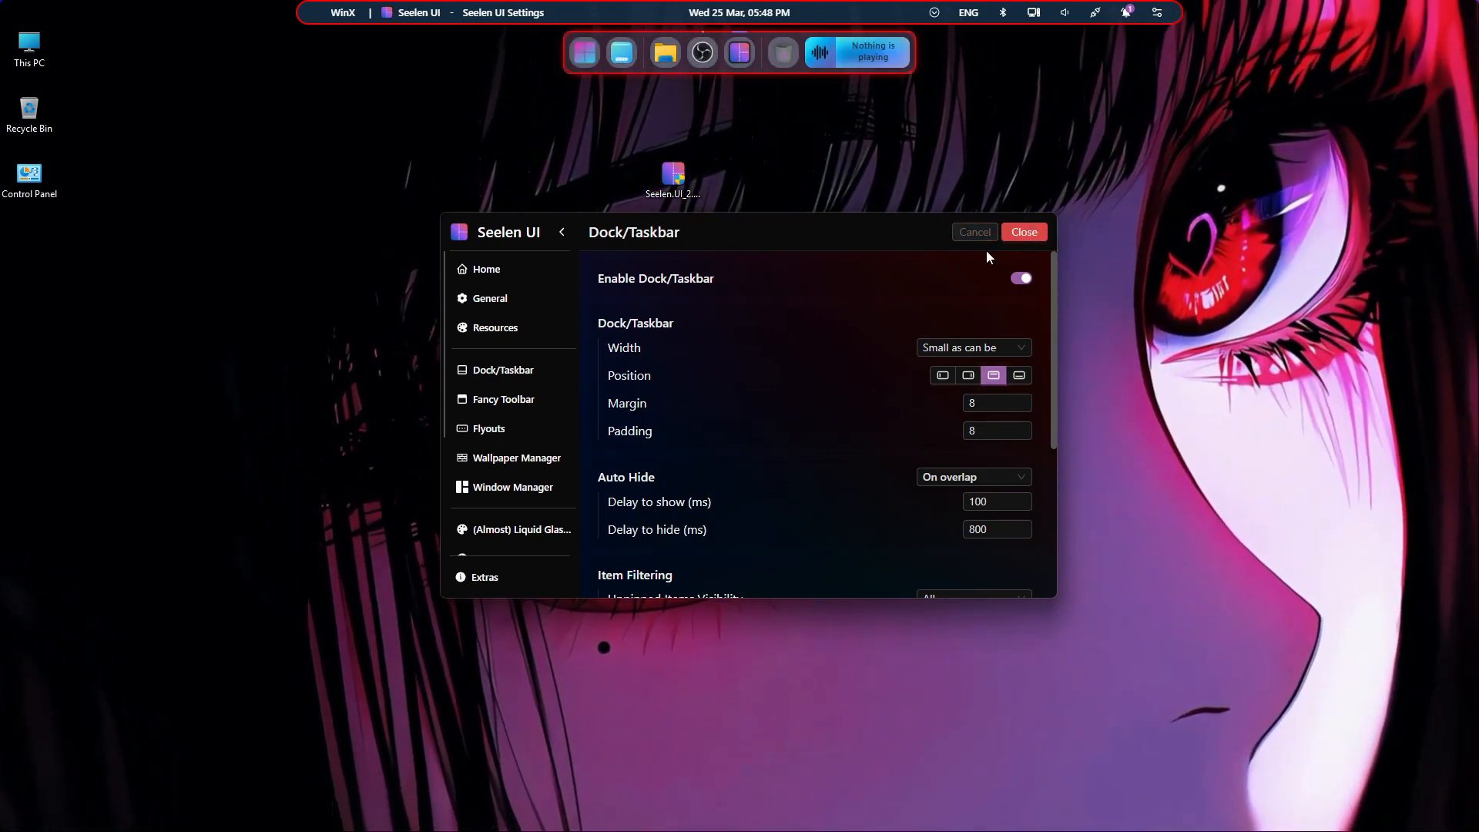
pyautogui.click(944, 374)
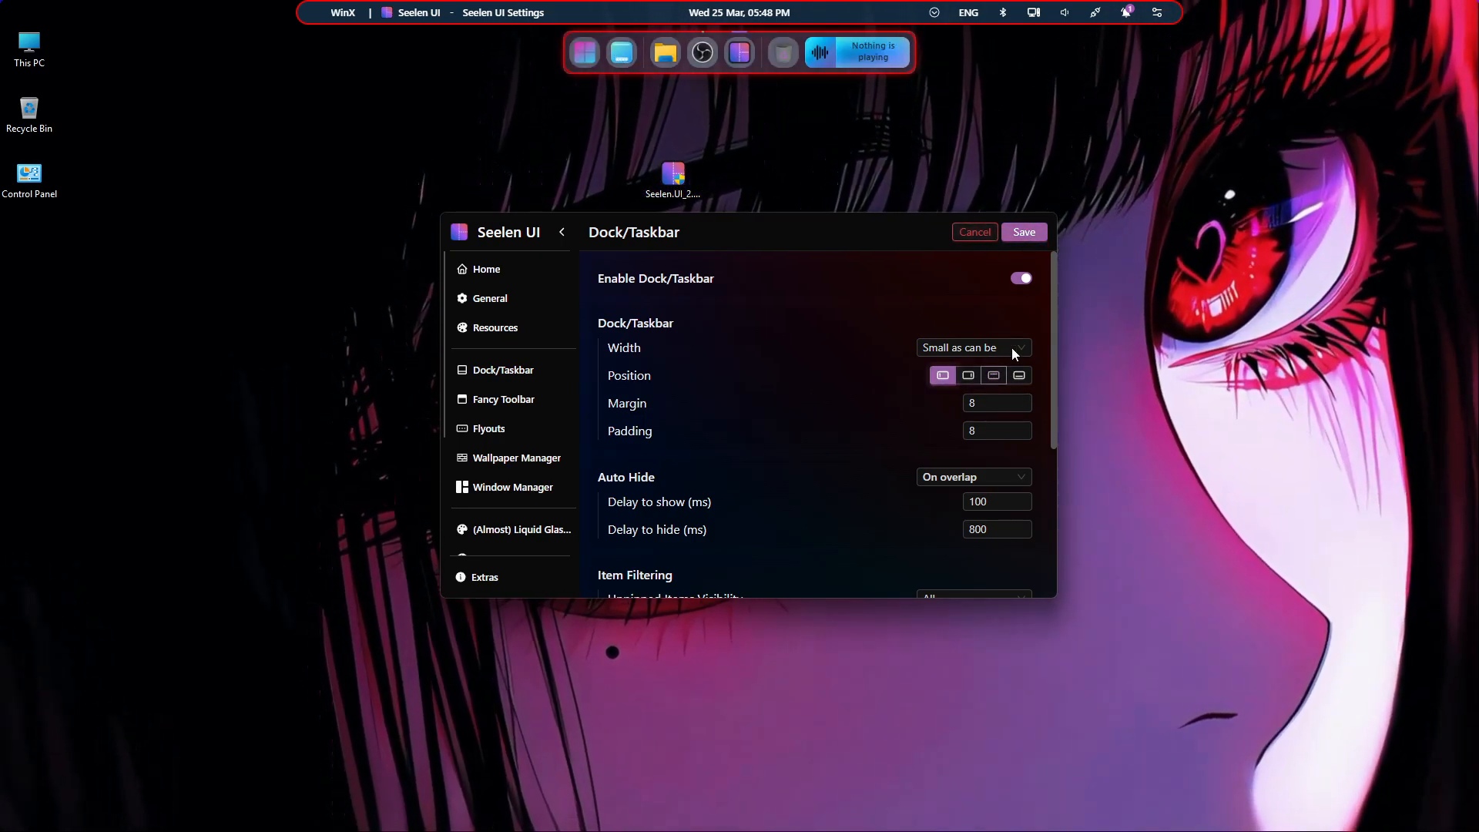
pyautogui.click(1016, 233)
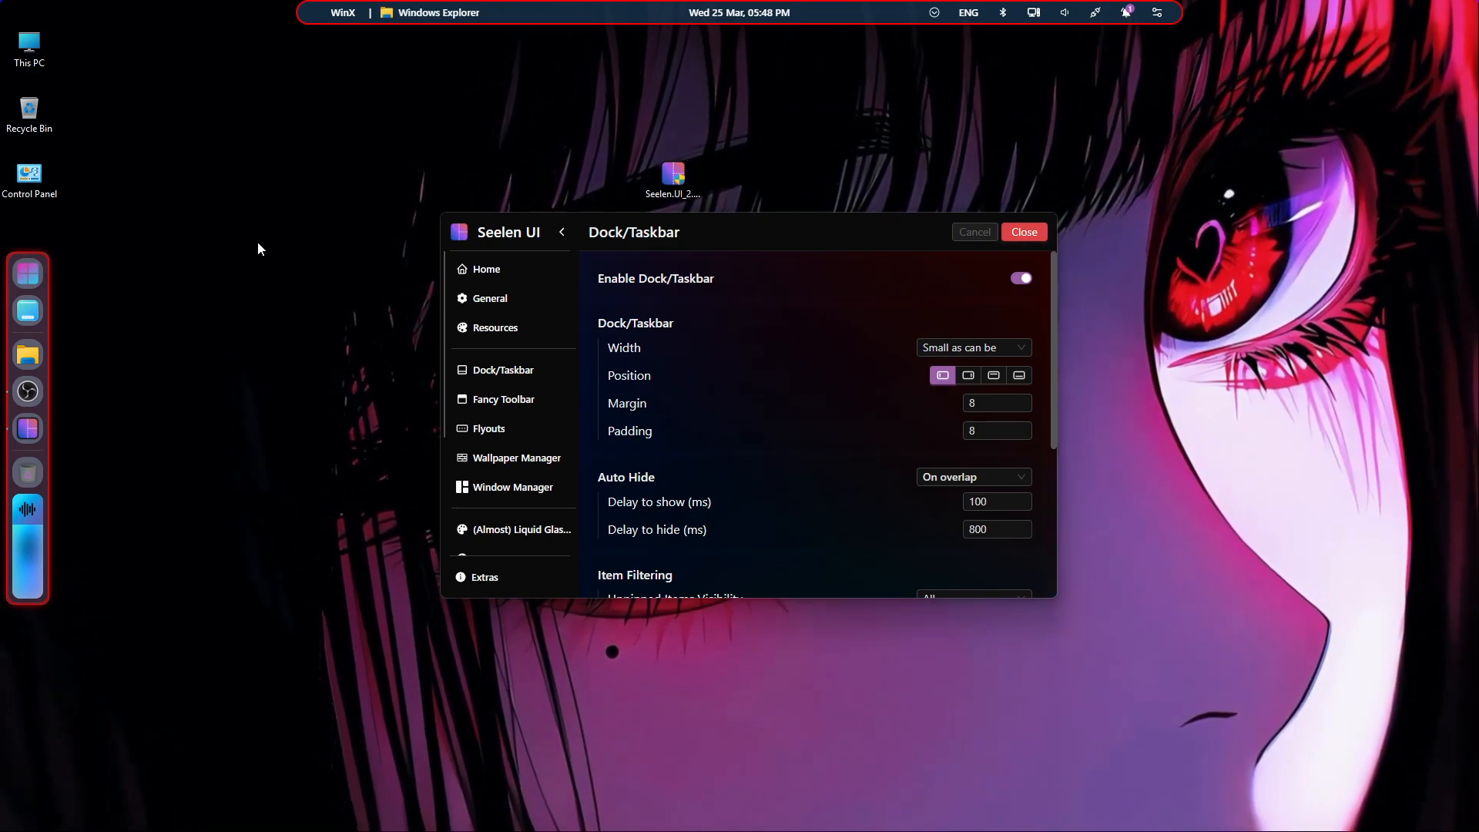
# Hide the desktop icons and return to the Dock/Taskbar settings.
pyautogui.rightClick(227, 229)
pyautogui.moveTo(323, 241)
pyautogui.click(517, 375)
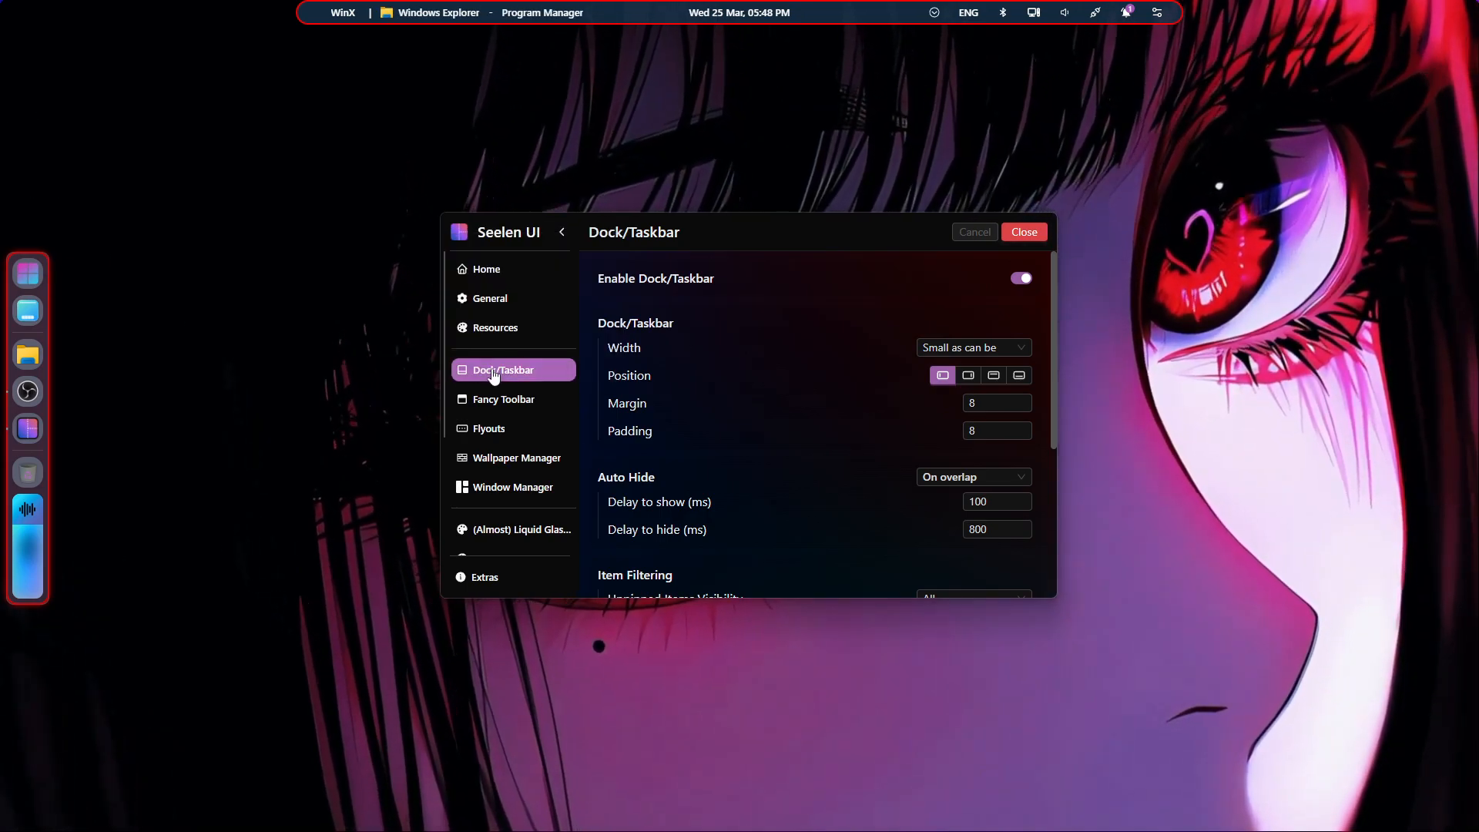
# Set the dock width to Full screen width and save the change.
pyautogui.click(1007, 349)
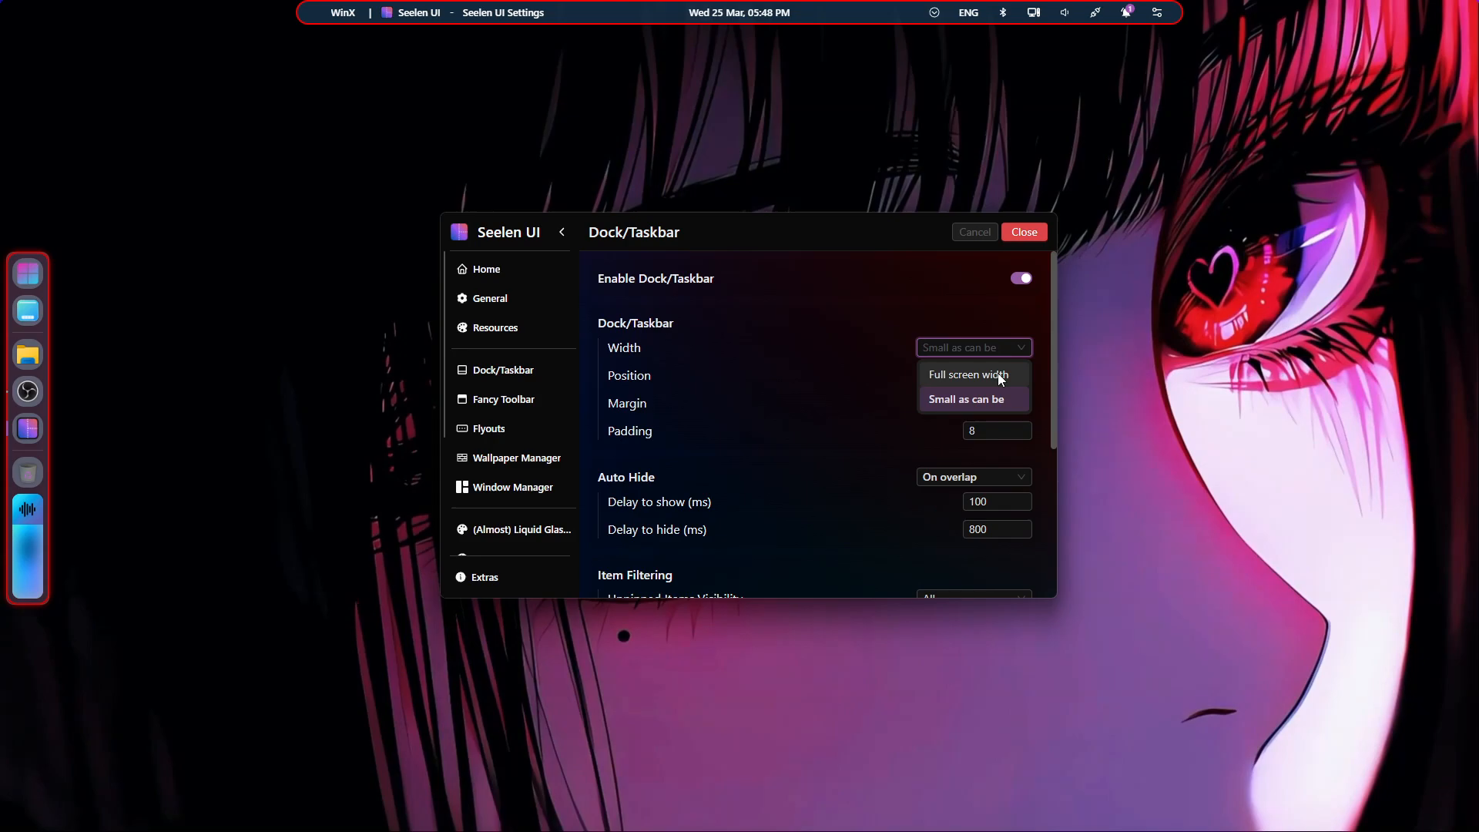
pyautogui.click(969, 375)
pyautogui.click(1023, 232)
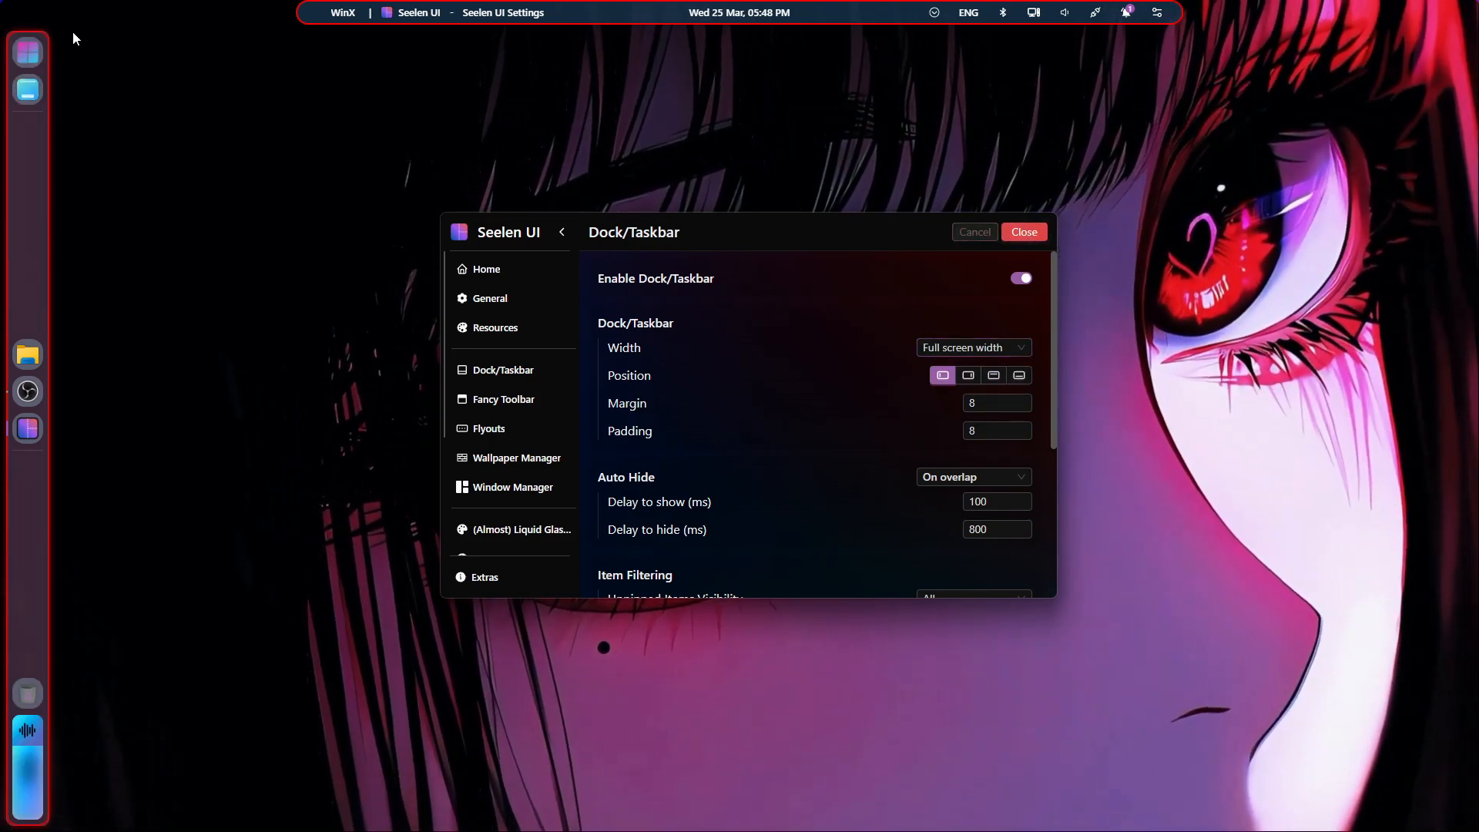
# Set the dock width to Small as can be and save the change.
pyautogui.click(953, 348)
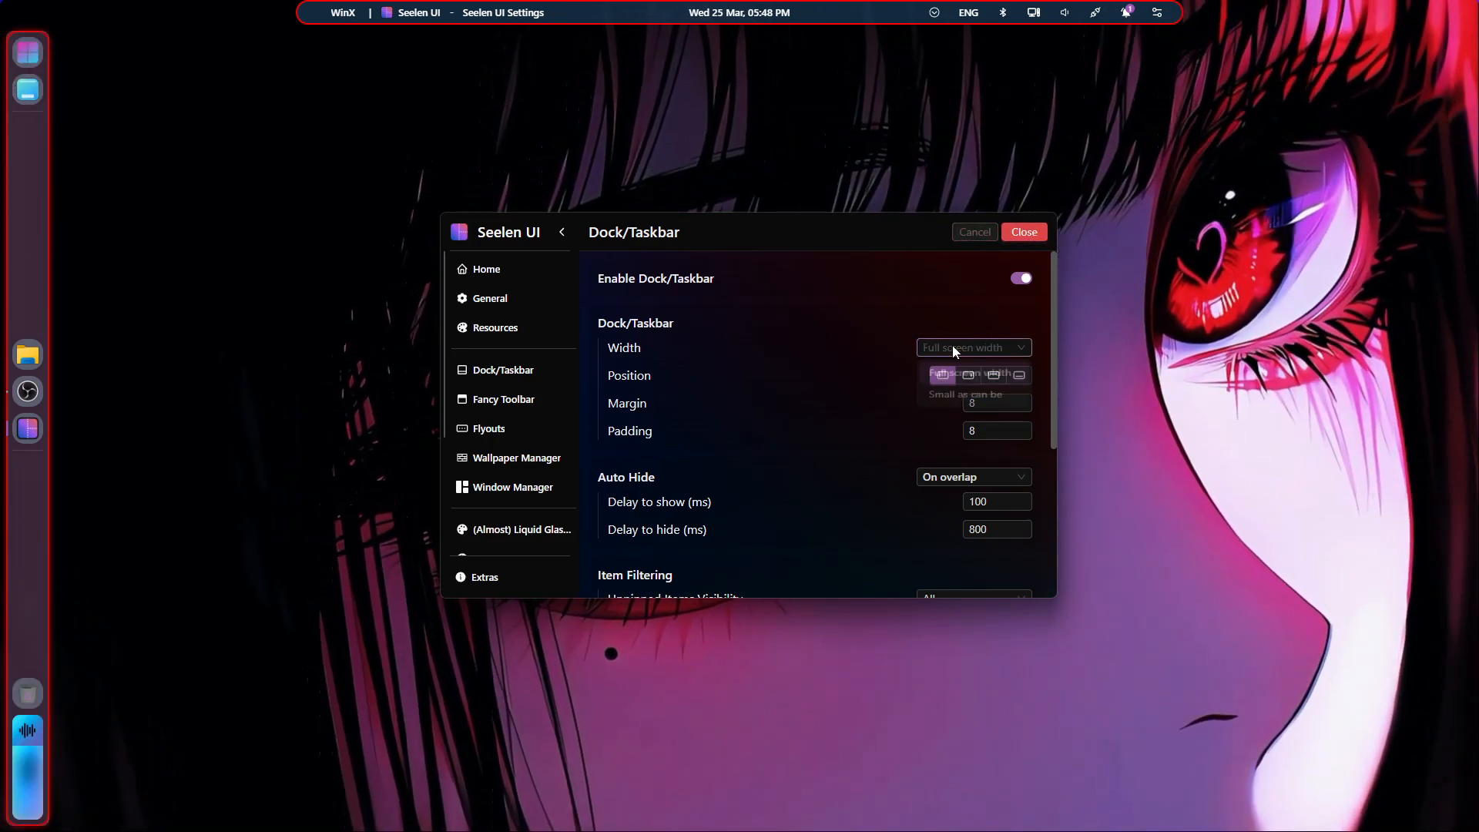
pyautogui.click(953, 347)
pyautogui.click(953, 349)
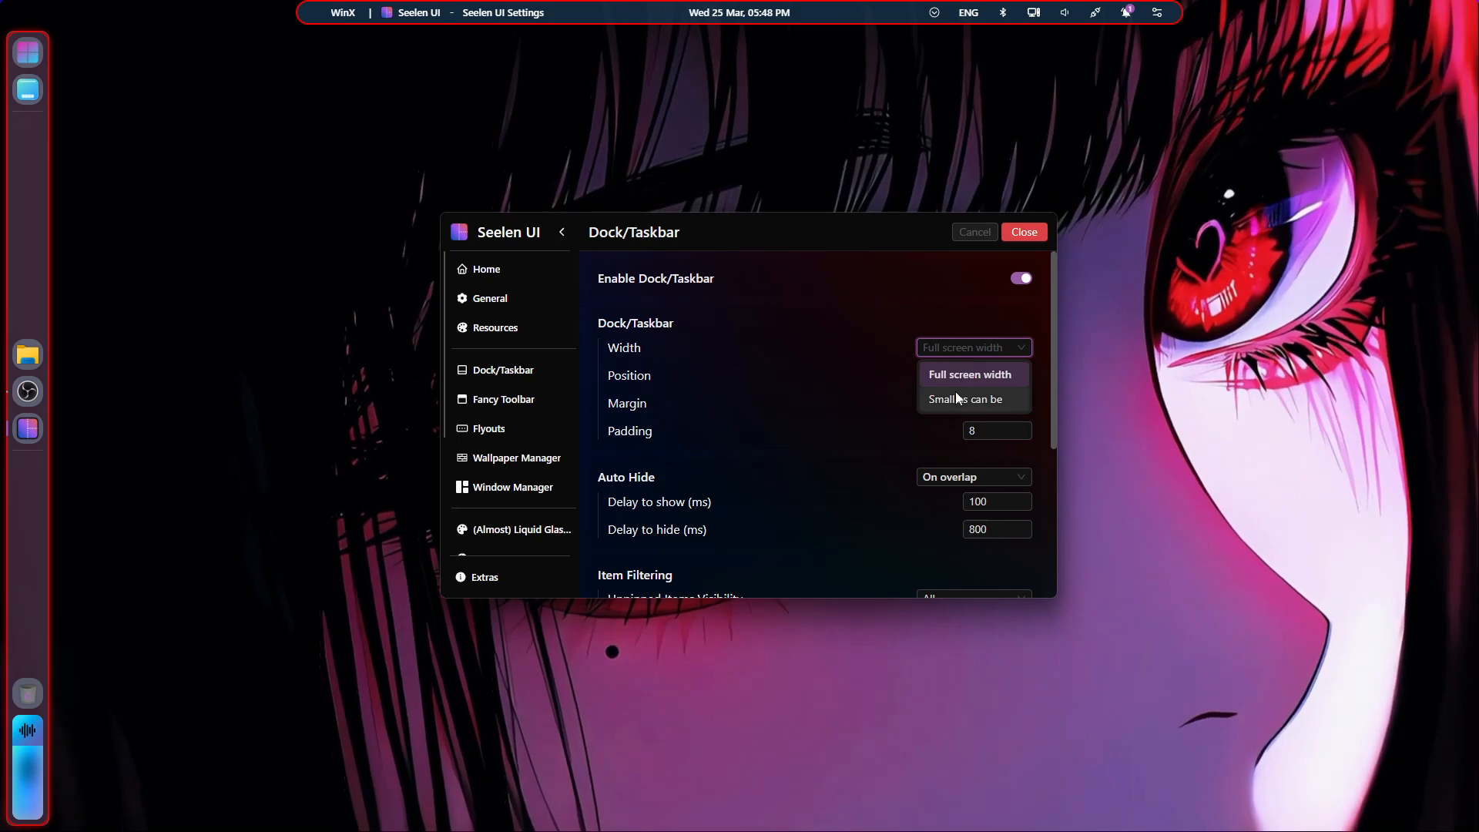
pyautogui.click(956, 398)
pyautogui.click(1024, 232)
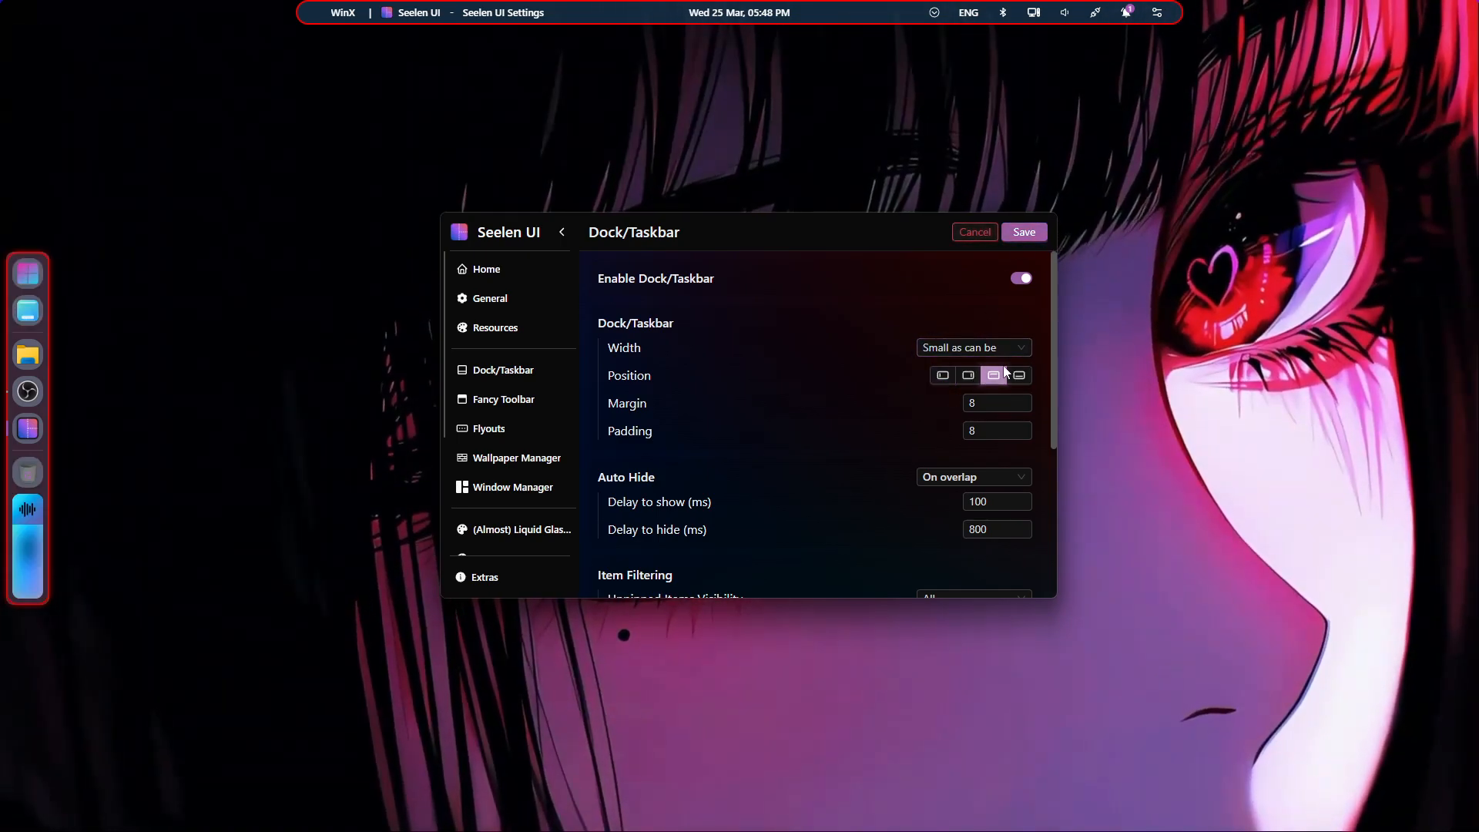
# Try the dock at the top edge of the screen and return it to the bottom edge.
pyautogui.click(1023, 231)
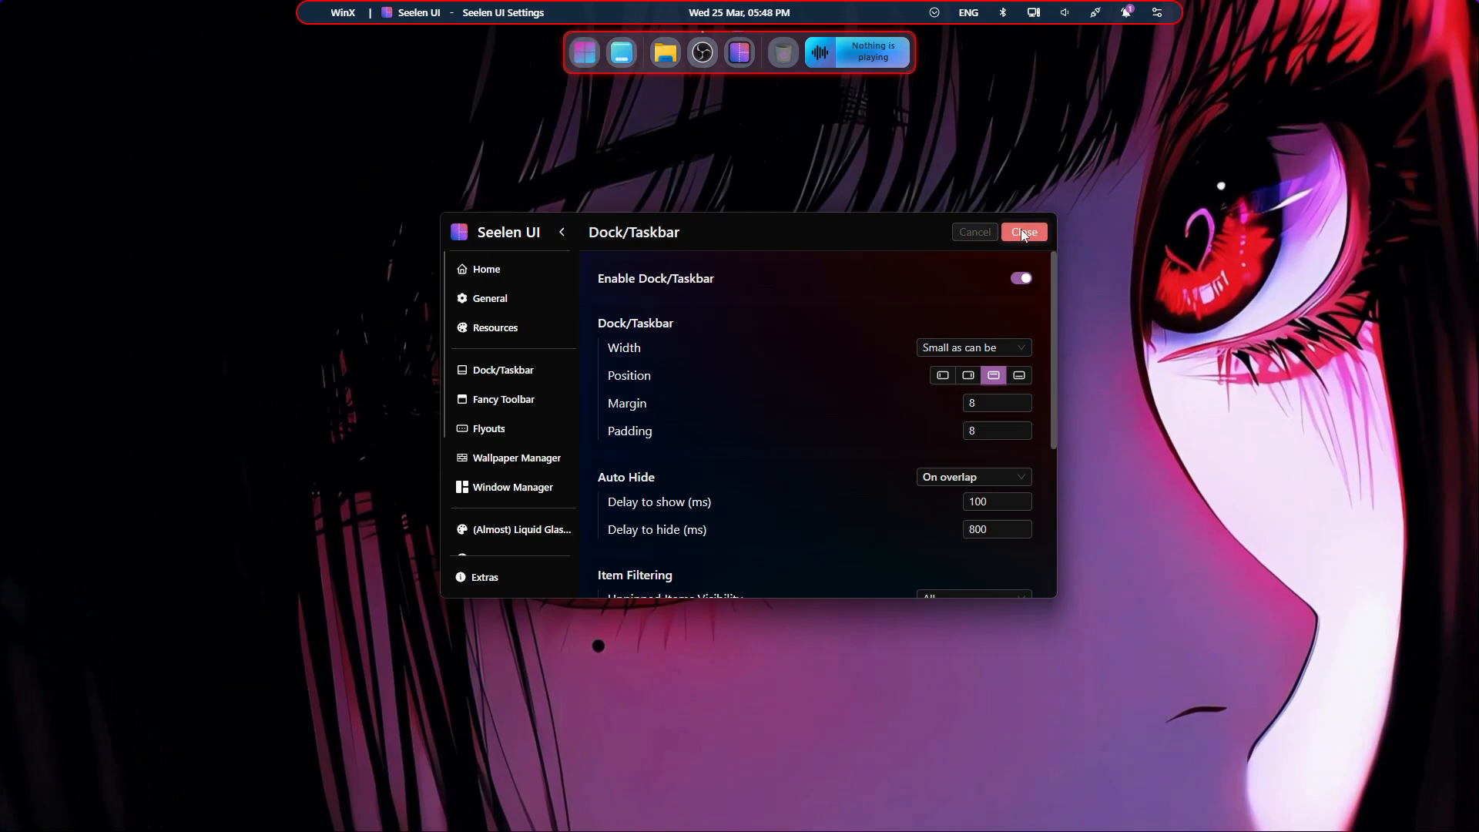
pyautogui.click(1019, 376)
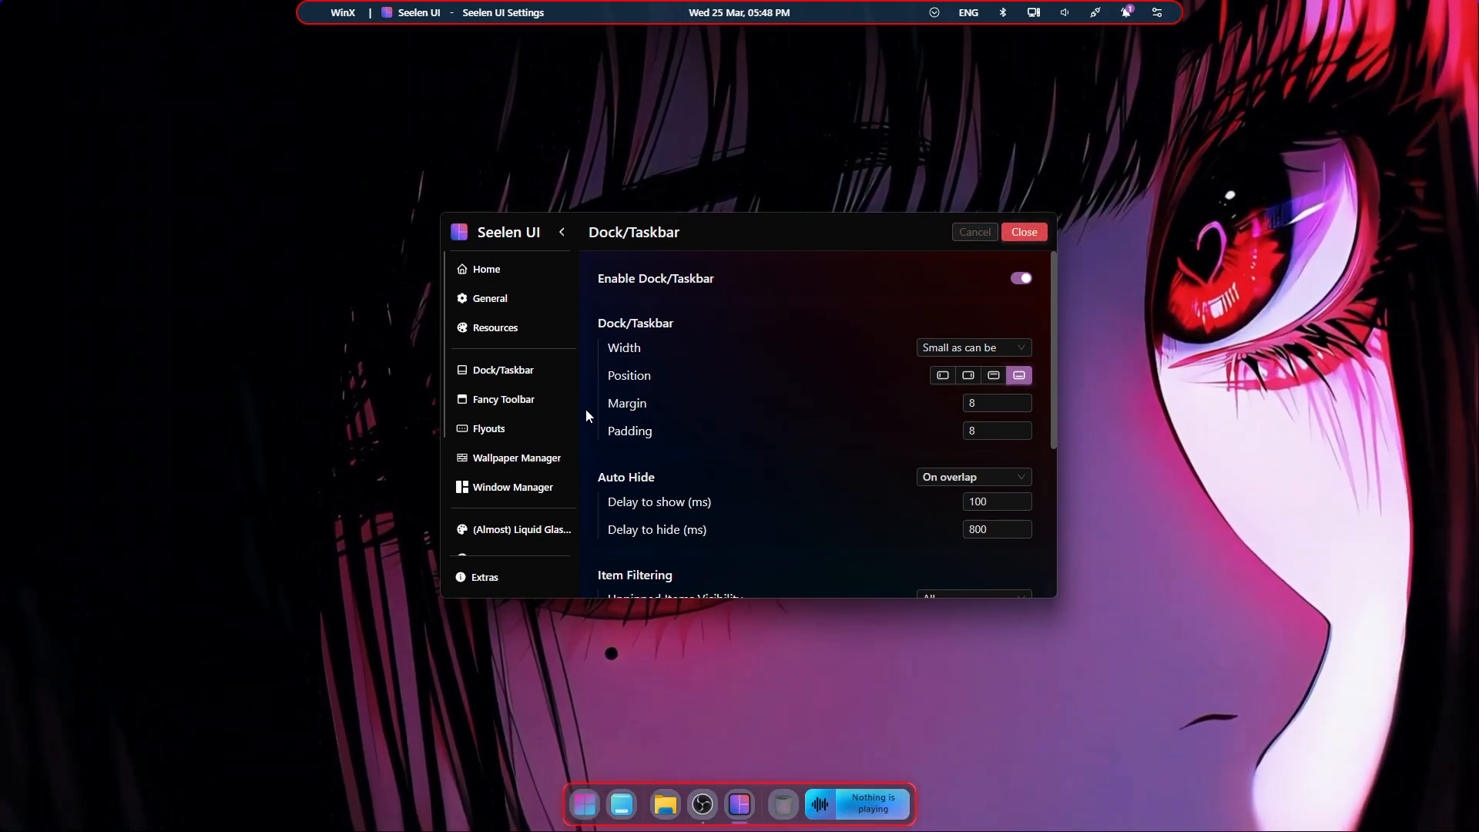
# Review the Fancy Toolbar options and the dock's item filtering and item settings.
pyautogui.click(505, 402)
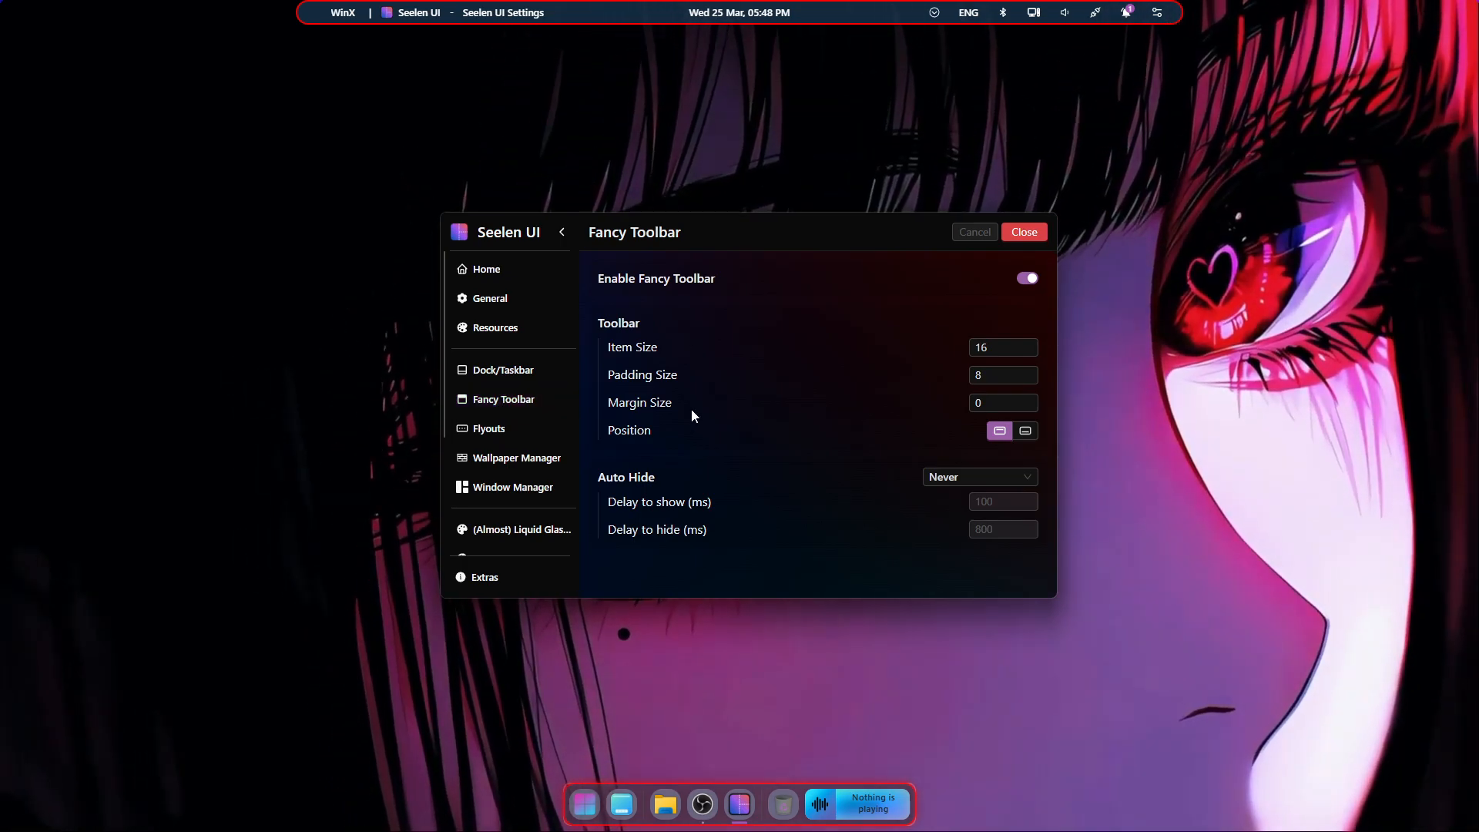
pyautogui.click(548, 368)
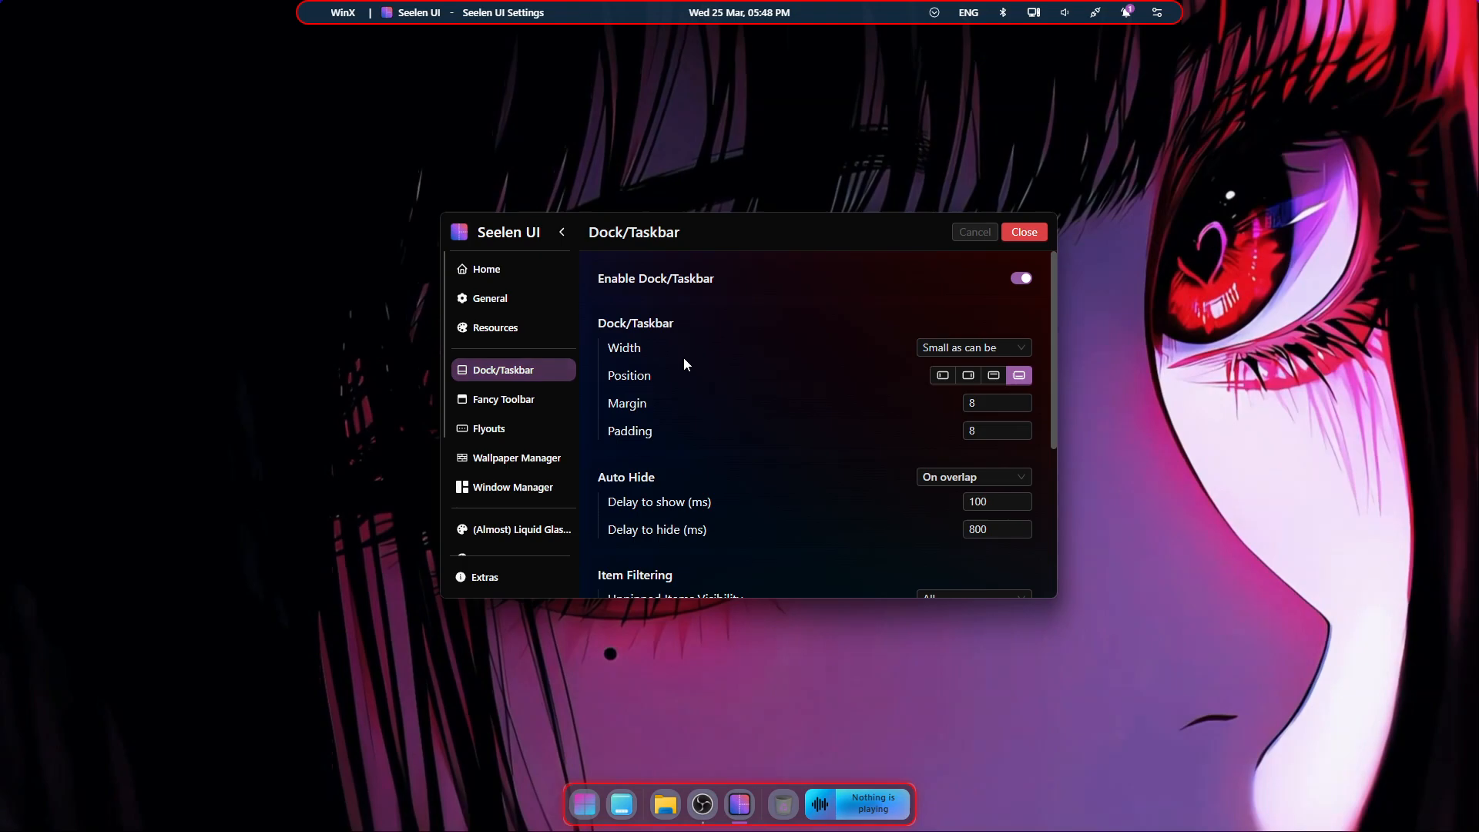
pyautogui.scroll(-5, 693, 362)
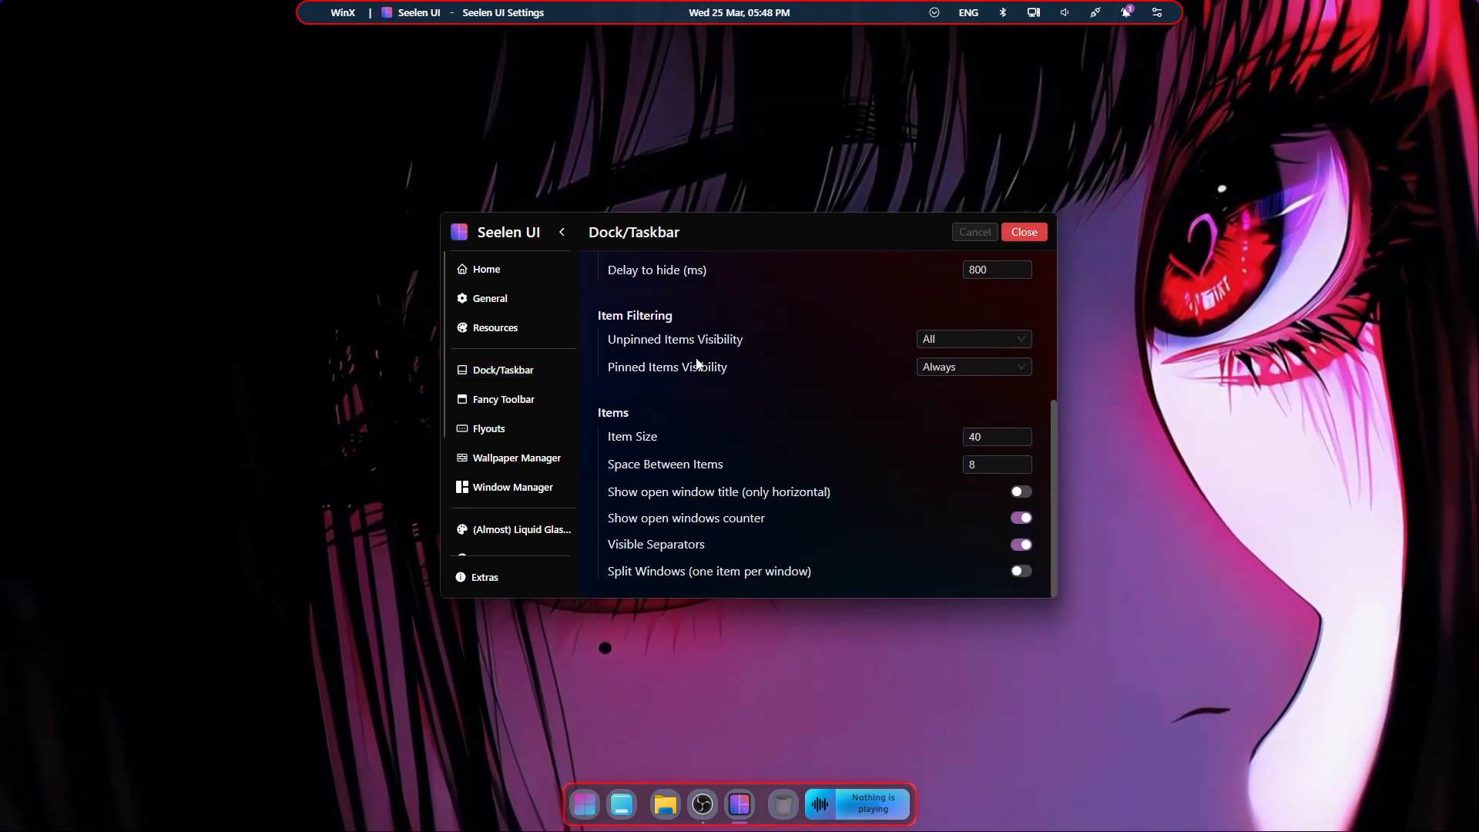
# Set the border radius of the (Almost) Liquid Glass Dockbar theme to 24 px and save the change.
pyautogui.scroll(-3, 509, 399)
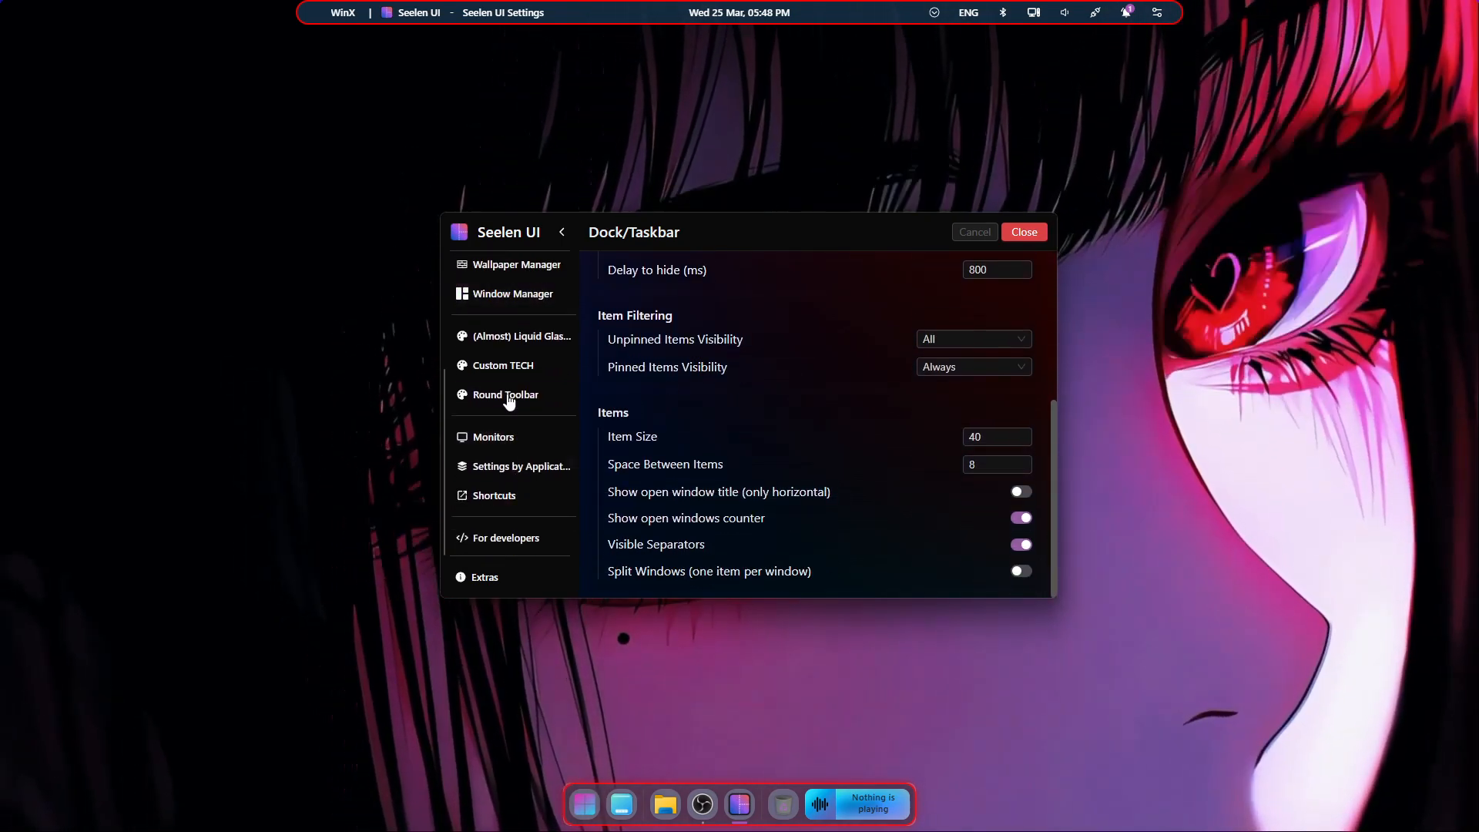
pyautogui.click(500, 339)
pyautogui.scroll(-2, 840, 418)
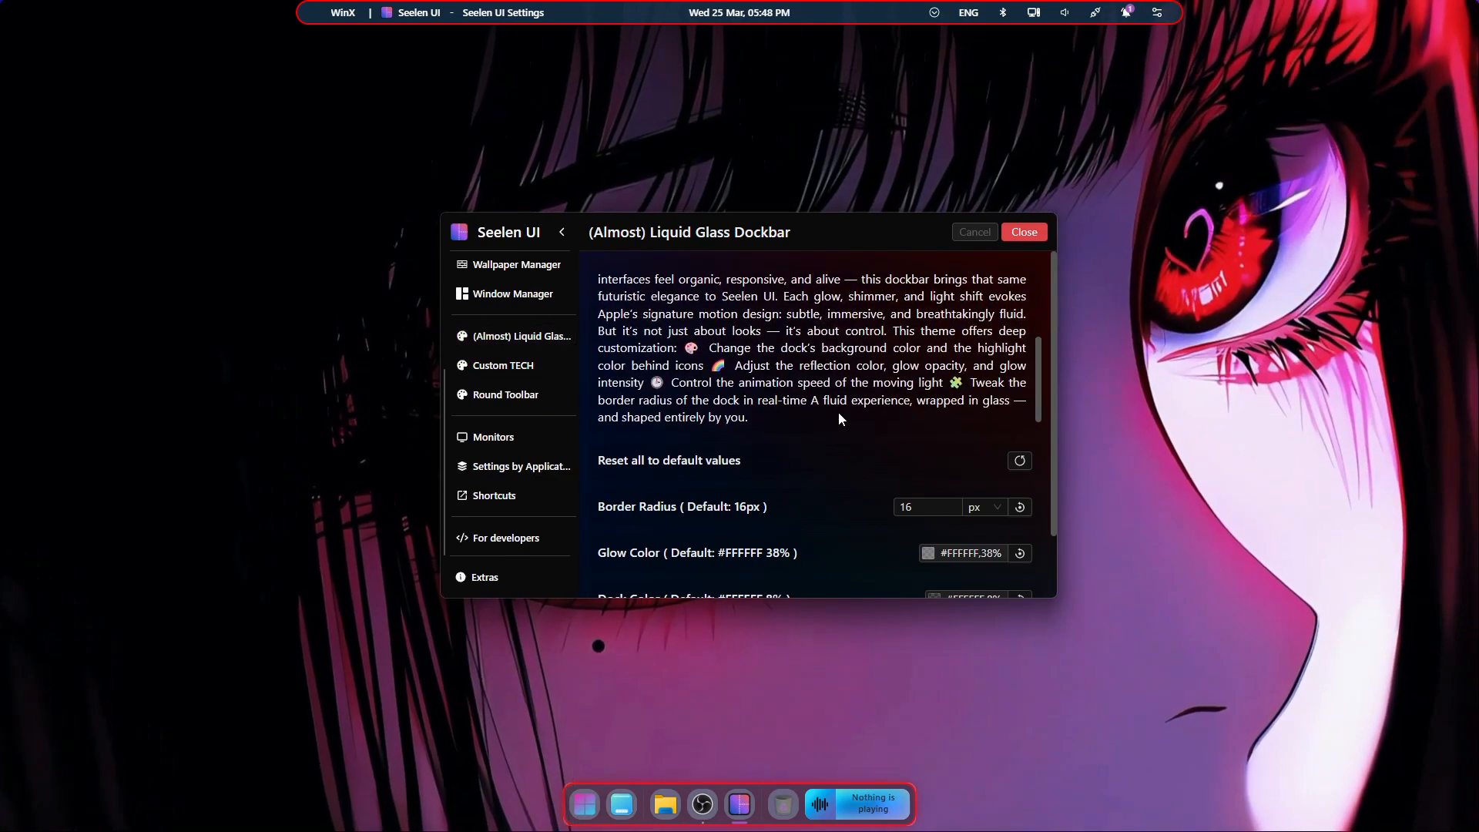
pyautogui.scroll(-2, 969, 509)
pyautogui.moveTo(921, 433); pyautogui.dragTo(876, 441)
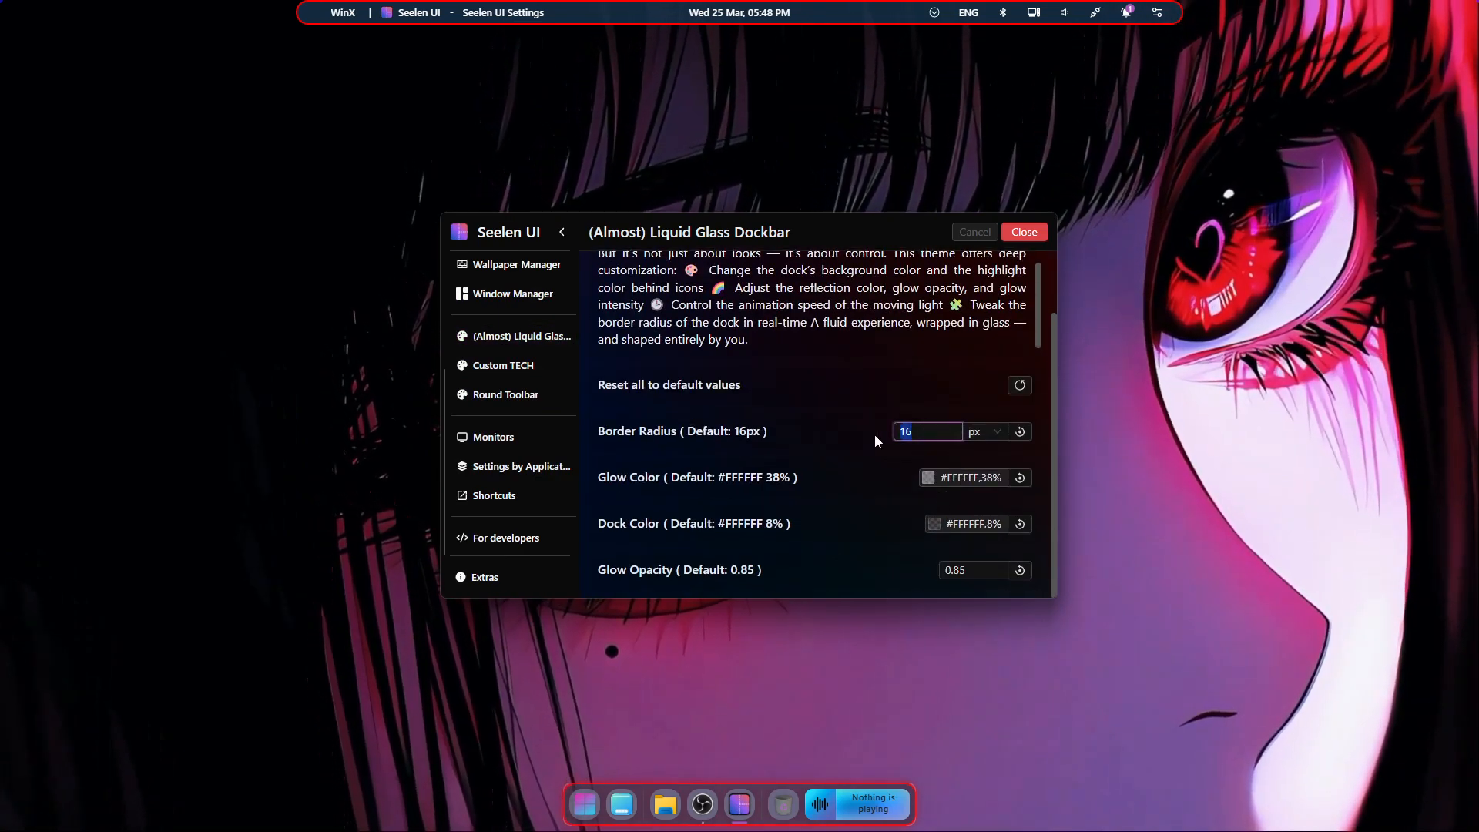
pyautogui.write('24')
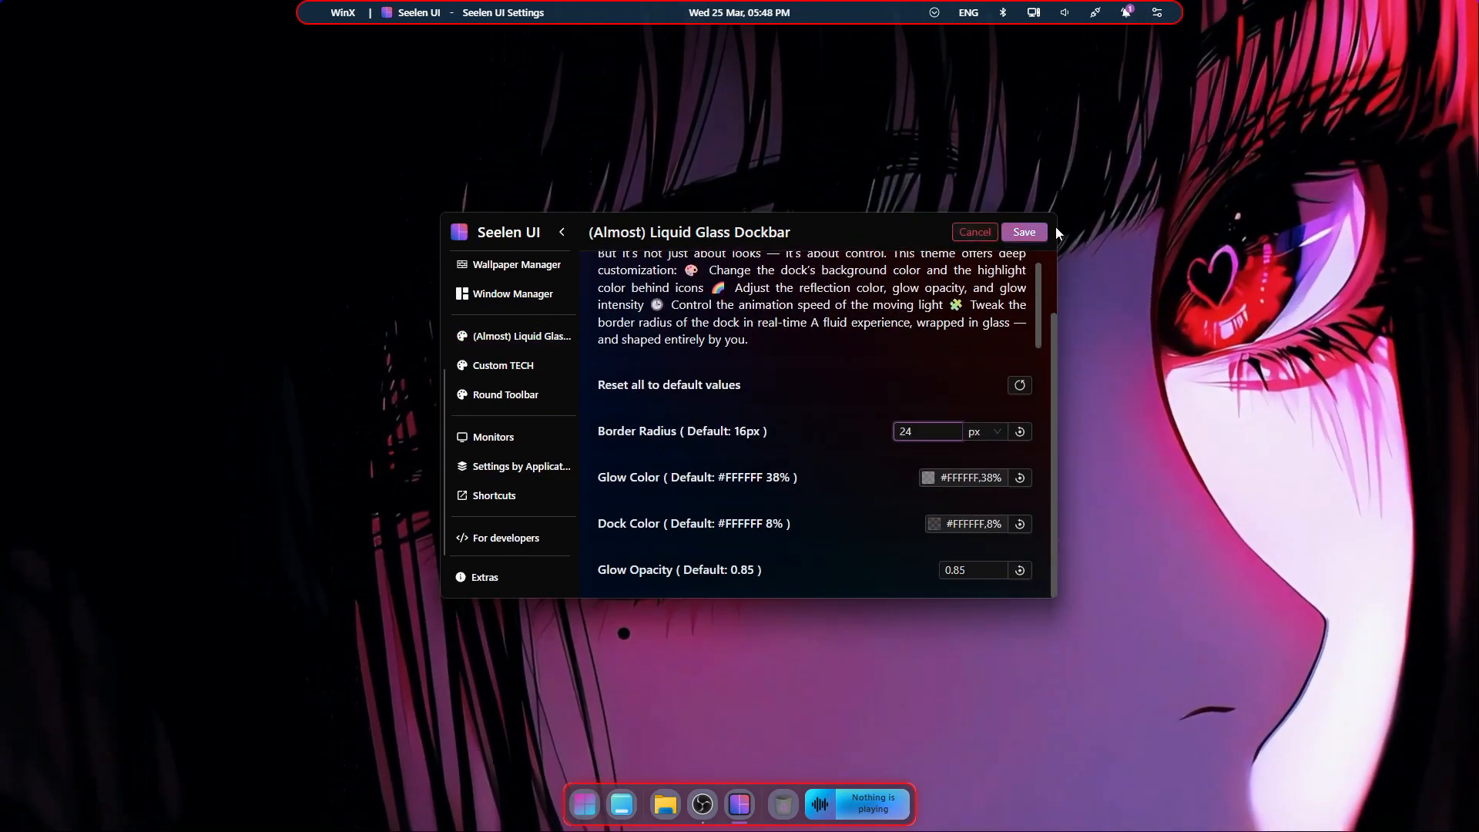
pyautogui.click(1026, 232)
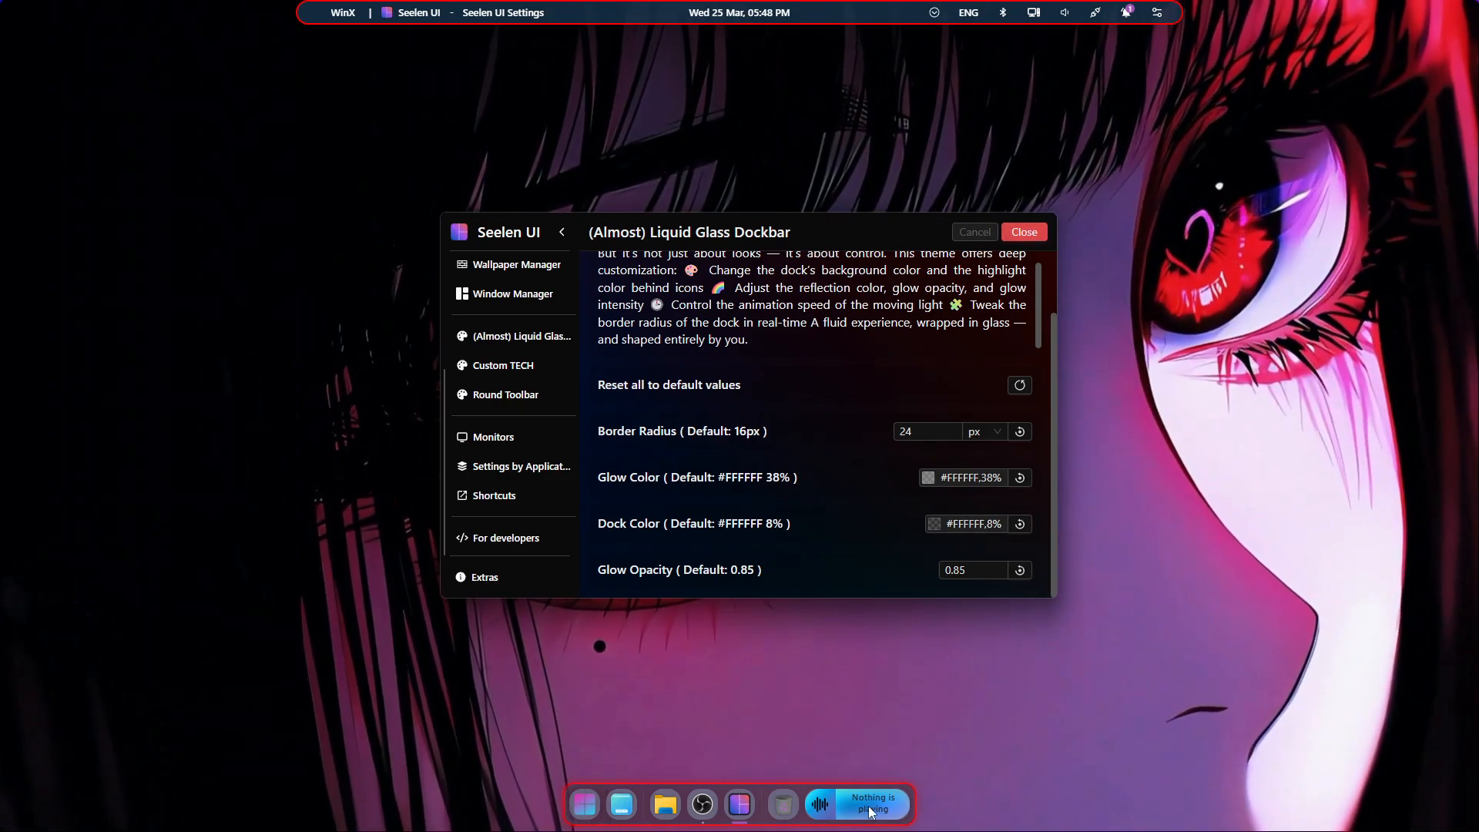
# Look over the rest of the dockbar theme page and close the Seelen UI settings window.
pyautogui.scroll(2, 658, 450)
pyautogui.scroll(3, 509, 437)
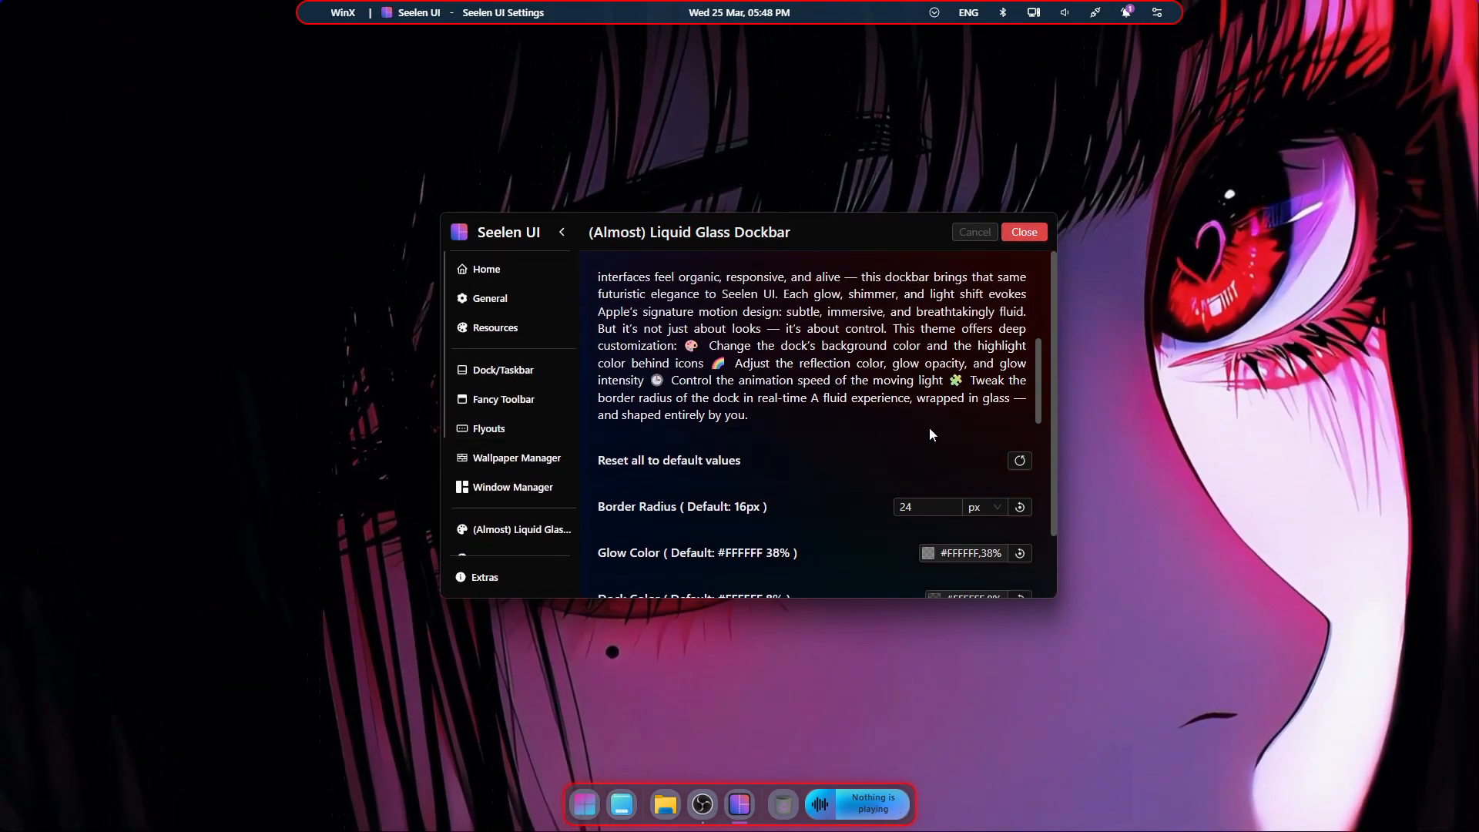
pyautogui.scroll(3, 975, 422)
pyautogui.click(1023, 231)
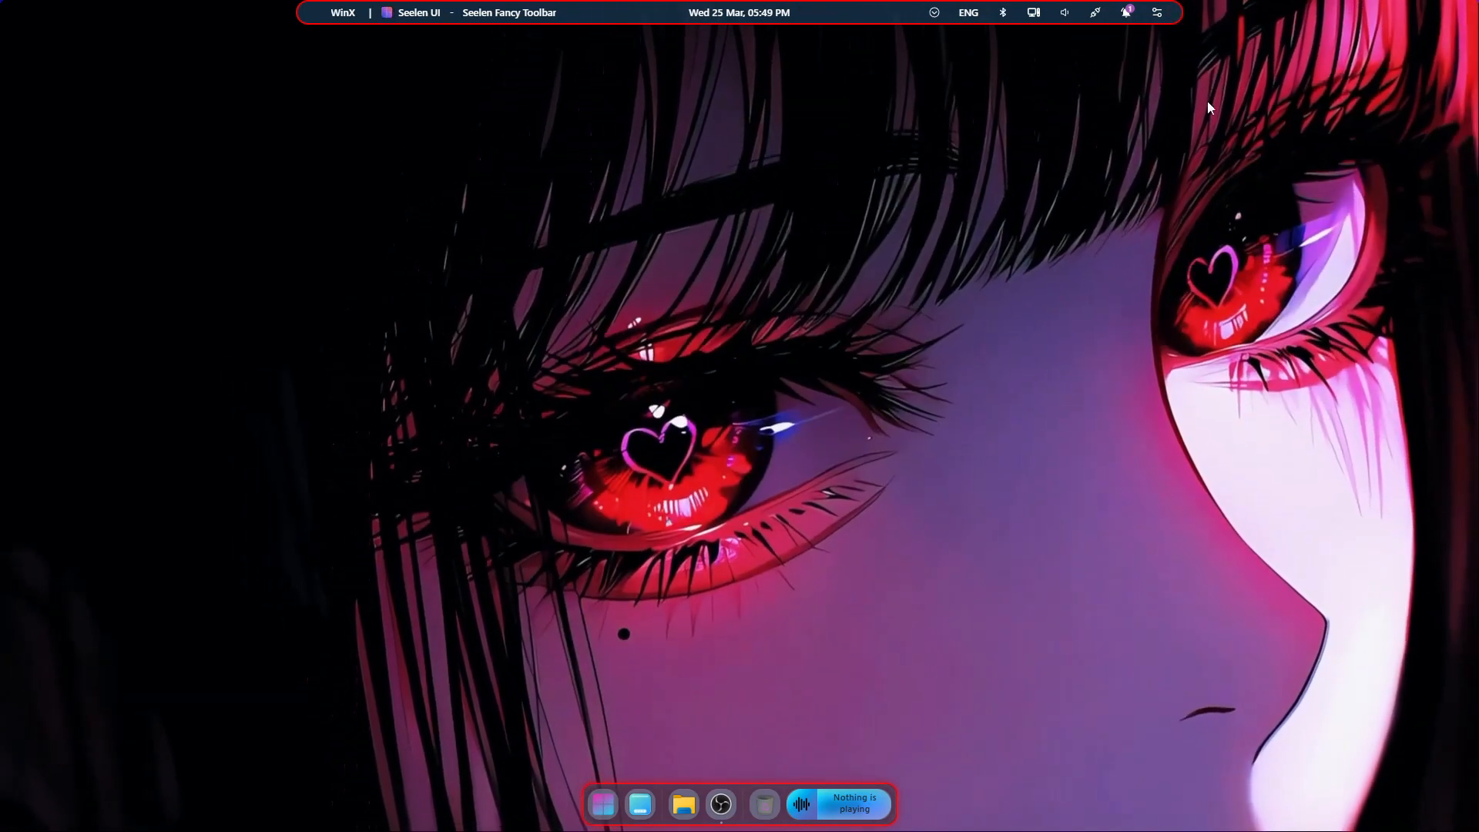
# View the user and Seelen directories in the desktop toolbar's user menu and dismiss it.
pyautogui.click(342, 14)
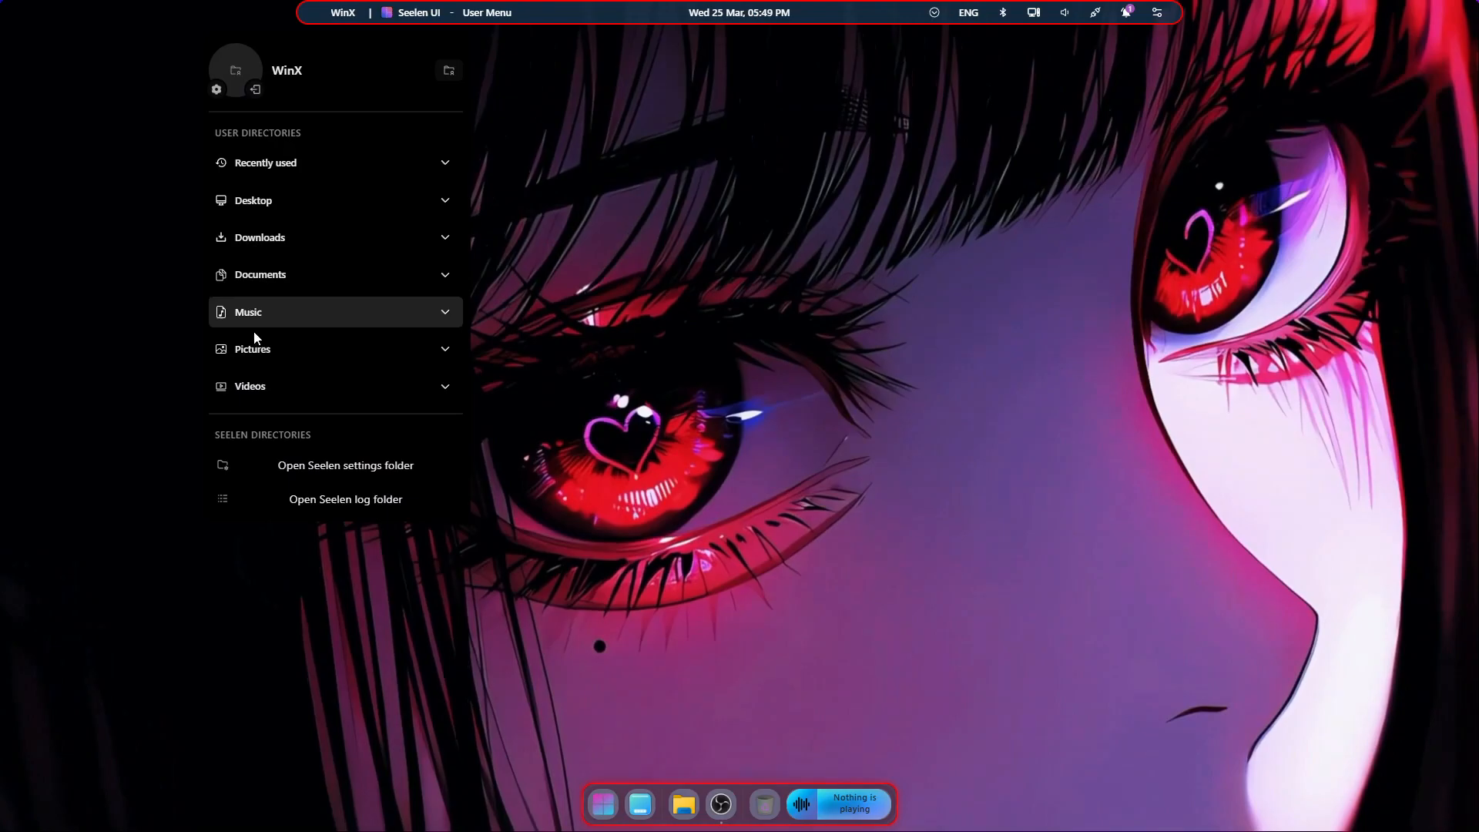
pyautogui.click(593, 569)
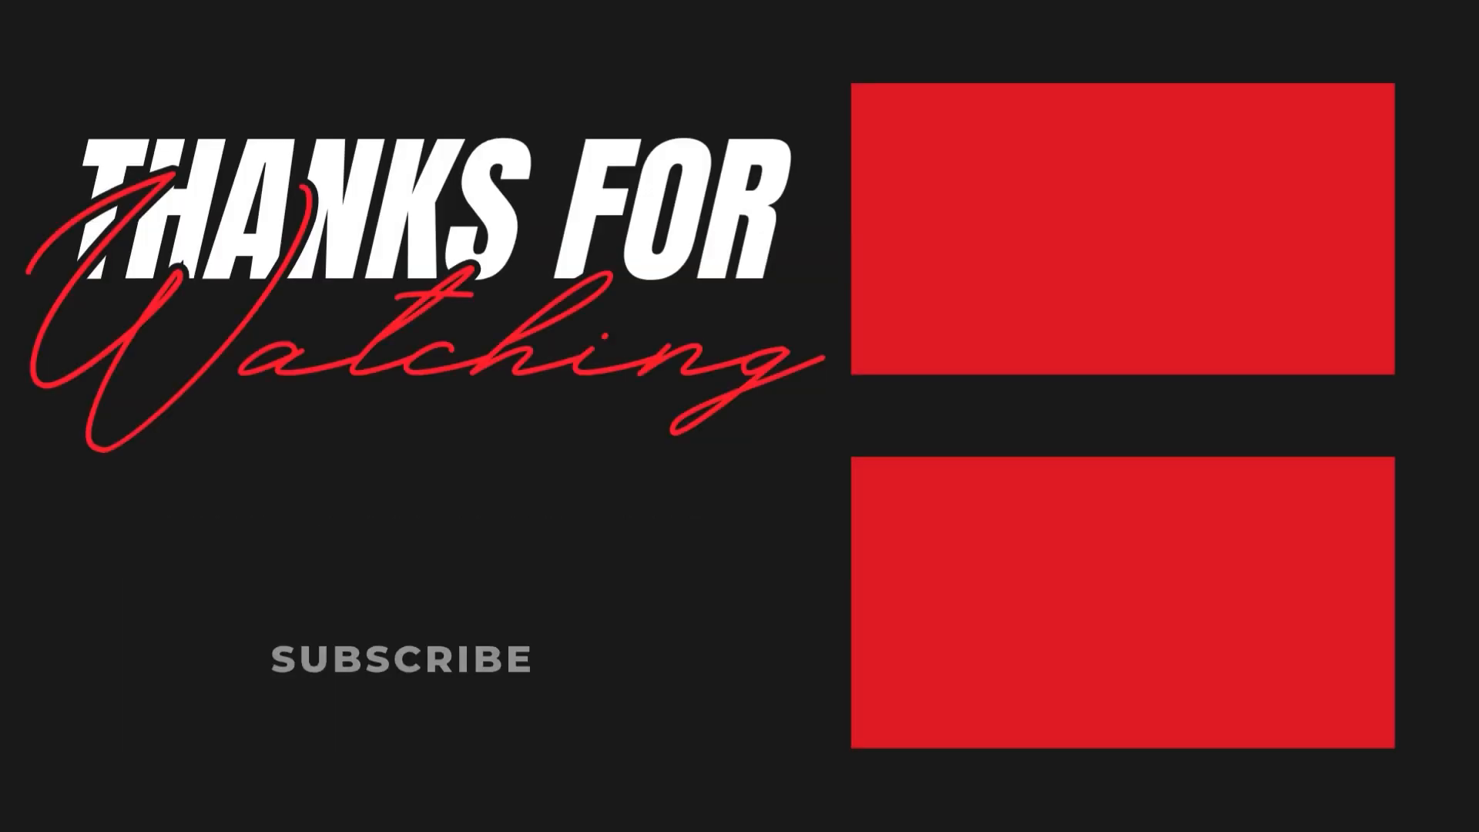